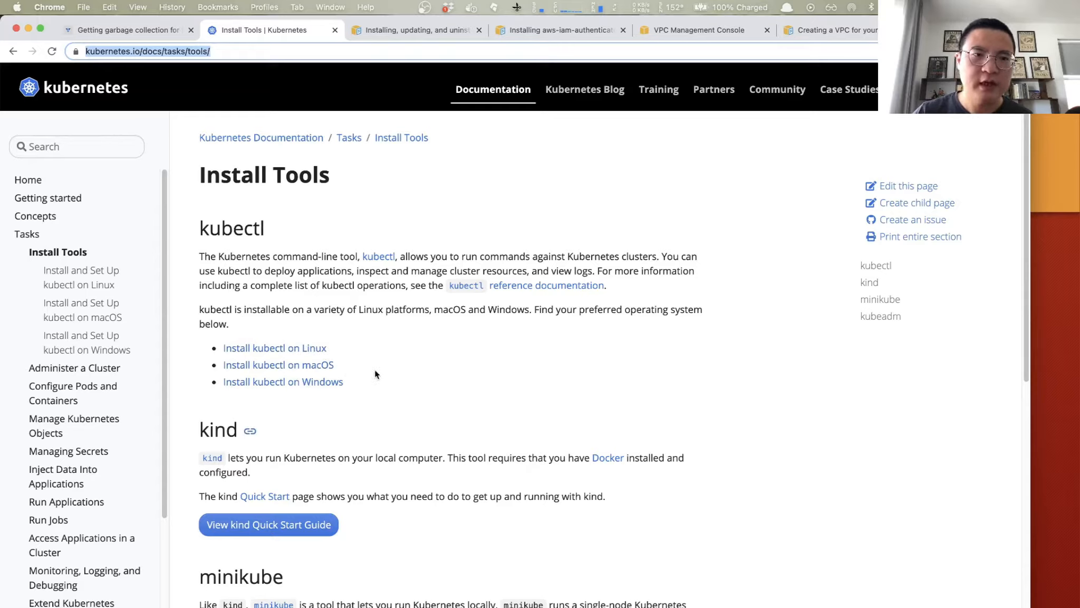
# - Review the installation guides for the AWS CLI and aws-iam-authenticator, including the authenticator's macOS Homebrew instructions
pyautogui.click(431, 28)
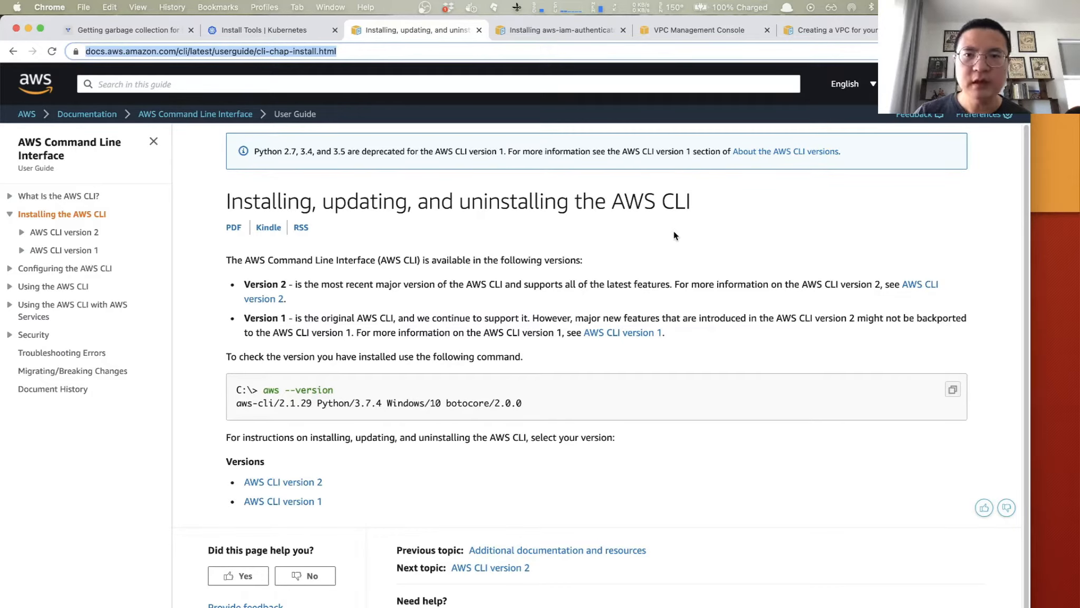
pyautogui.click(546, 31)
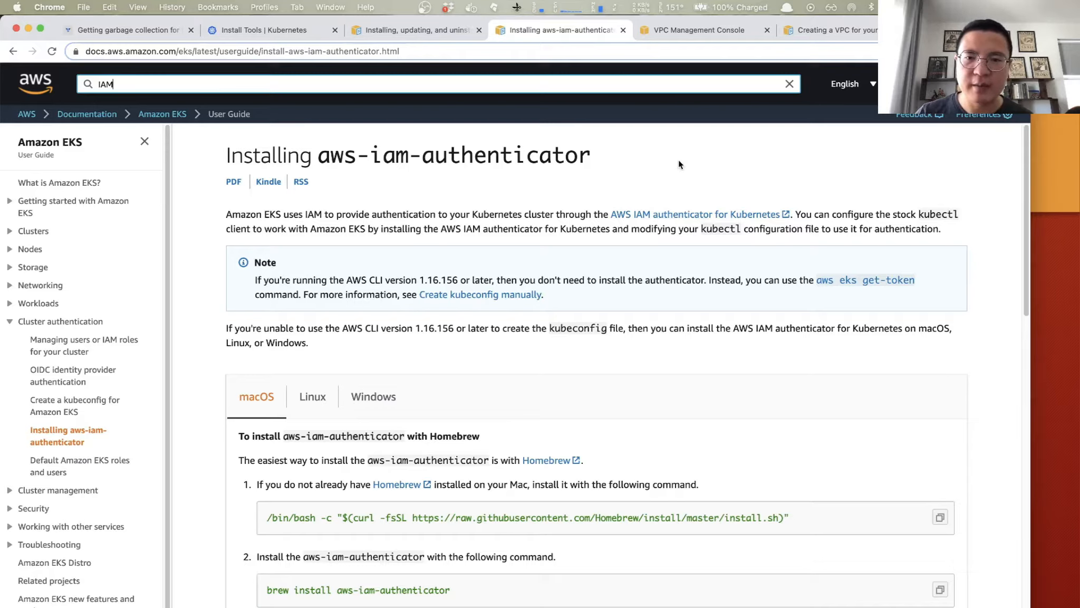
pyautogui.click(609, 151)
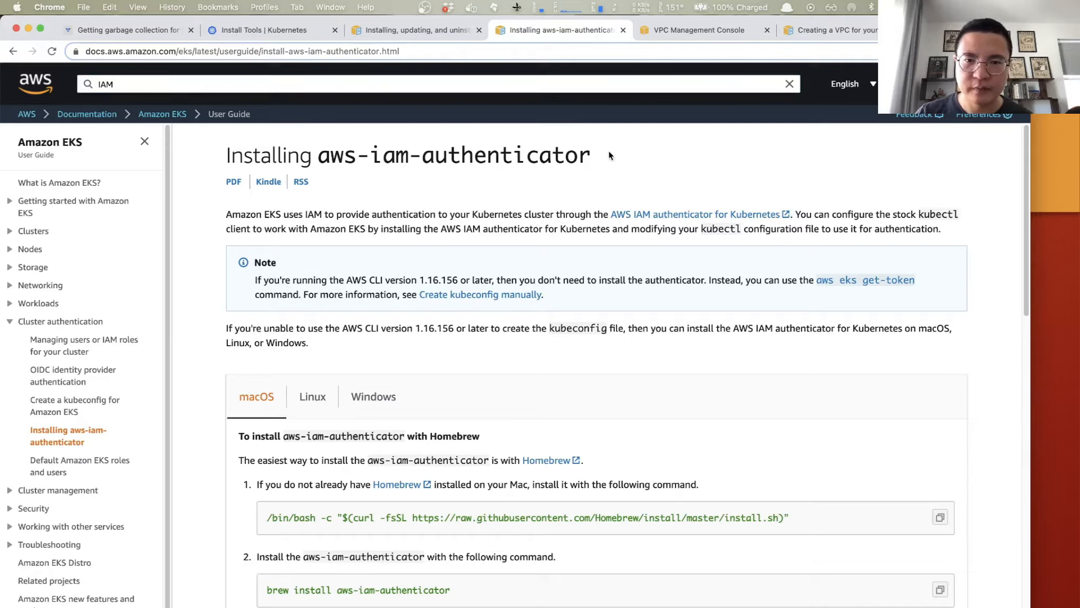
pyautogui.moveTo(609, 150); pyautogui.dragTo(449, 154)
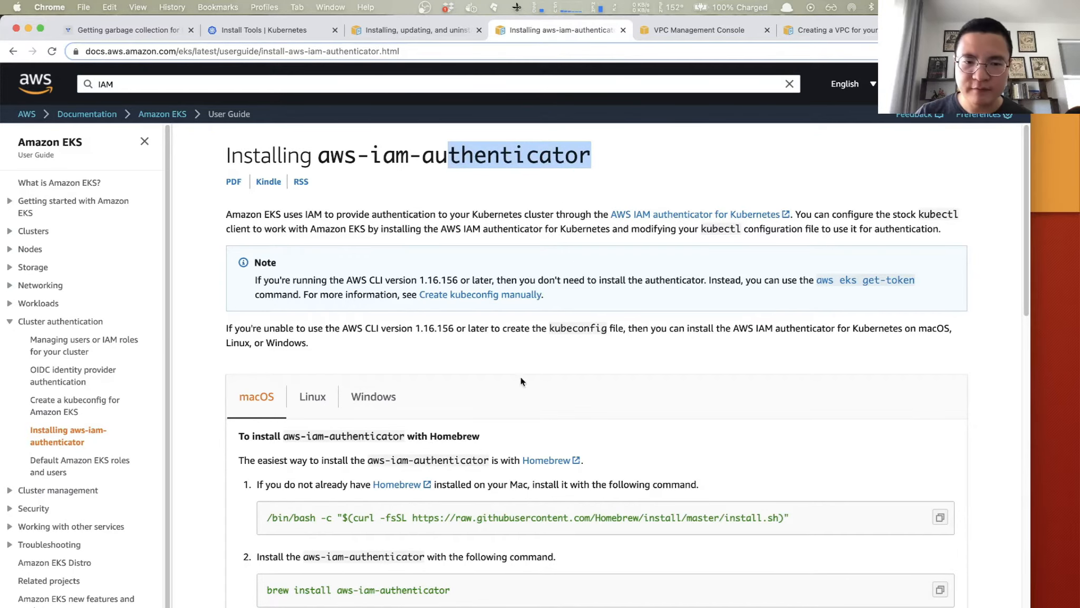
pyautogui.scroll(-3, 521, 376)
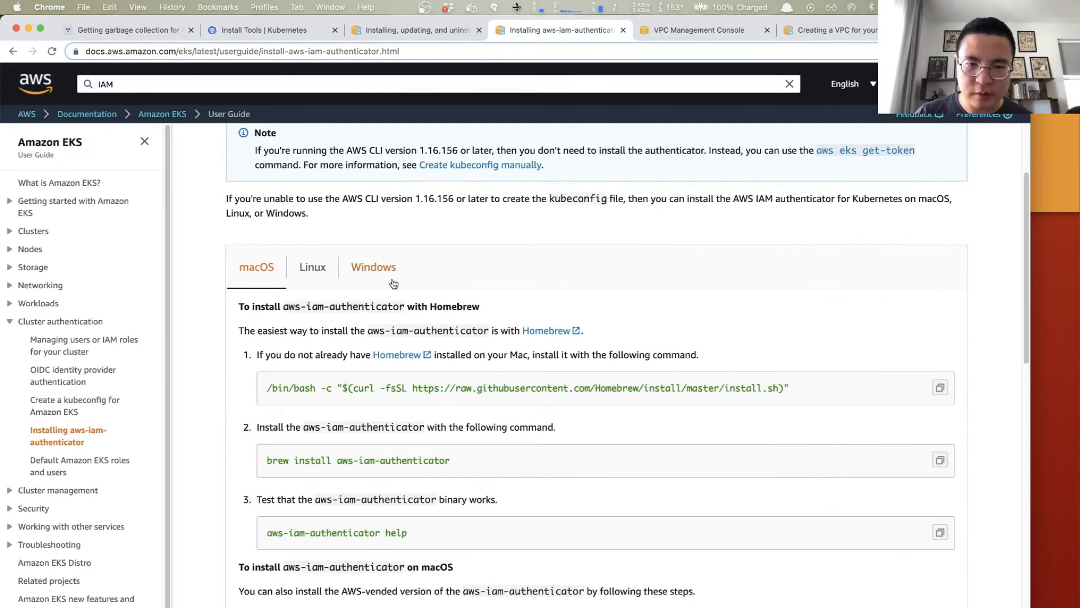
pyautogui.scroll(3, 457, 288)
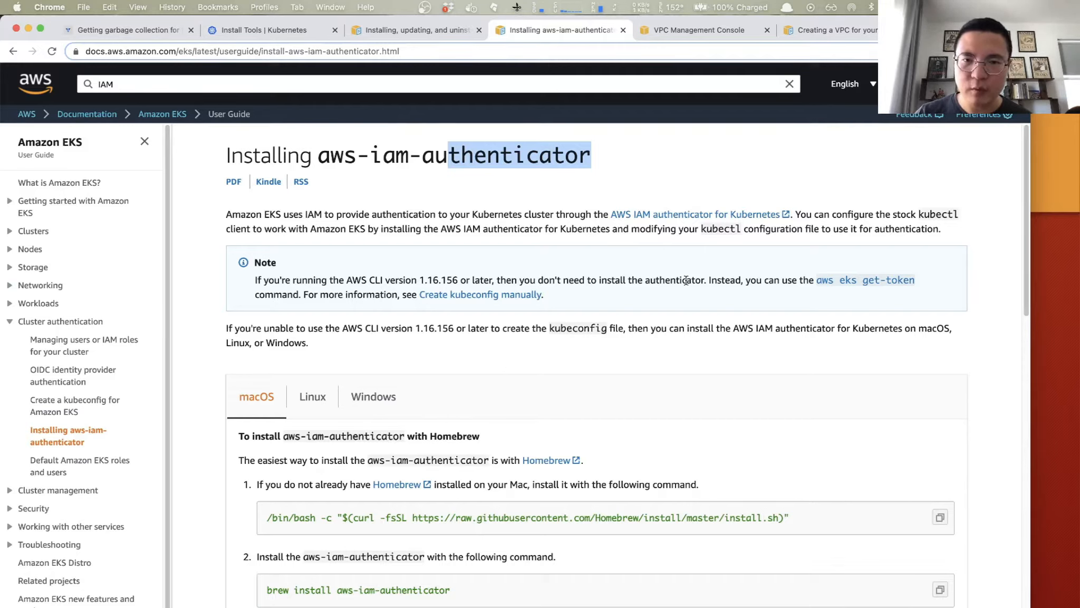
# - Switch to iTerm2, clear the terminal and run aws-iam-authenticator help to check the installation
pyautogui.hotkey('alt', 'space')
pyautogui.write('i')
pyautogui.press('Return')
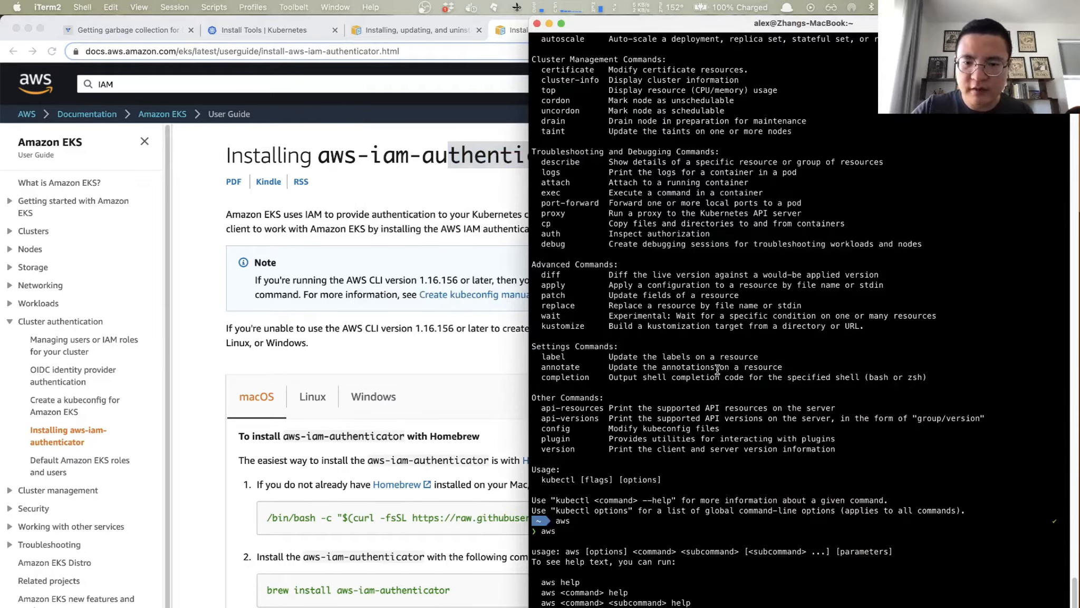
pyautogui.hotkey('ctrl', 'l')
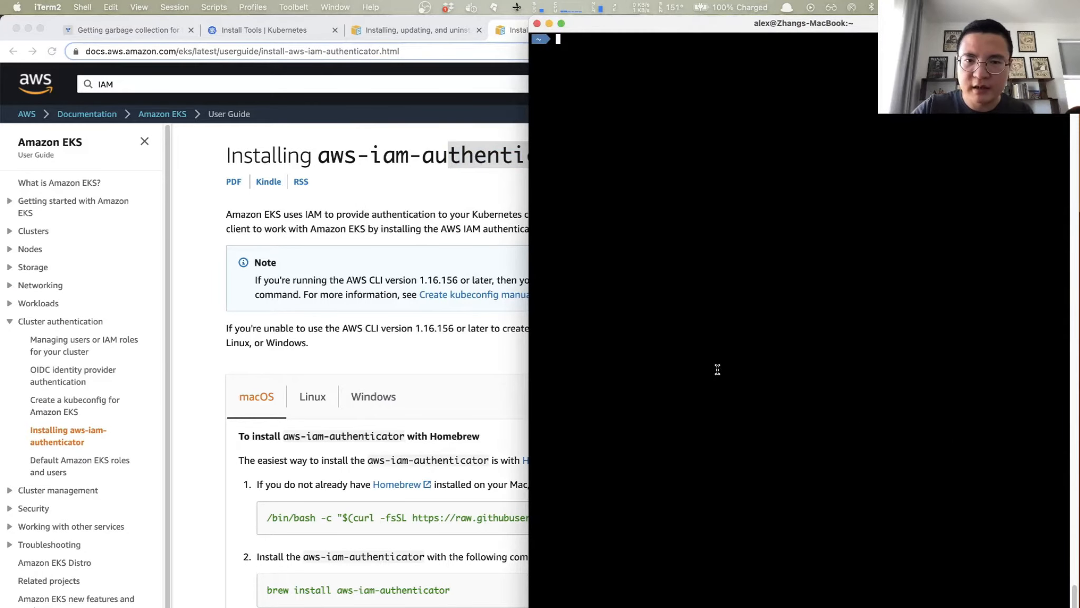
pyautogui.write('aws-iam-authenticator help')
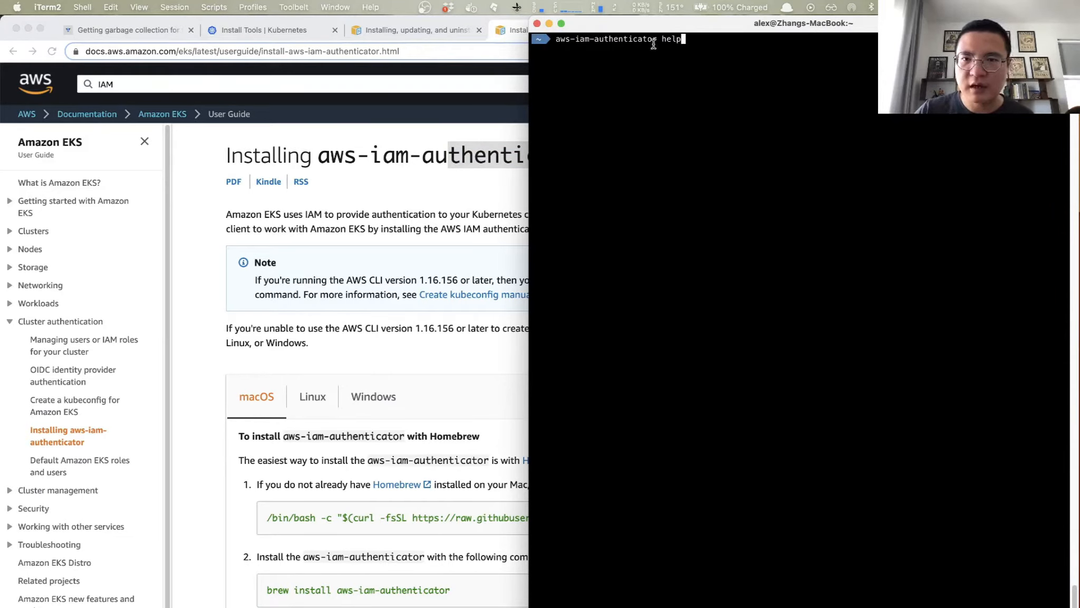
pyautogui.press('Return')
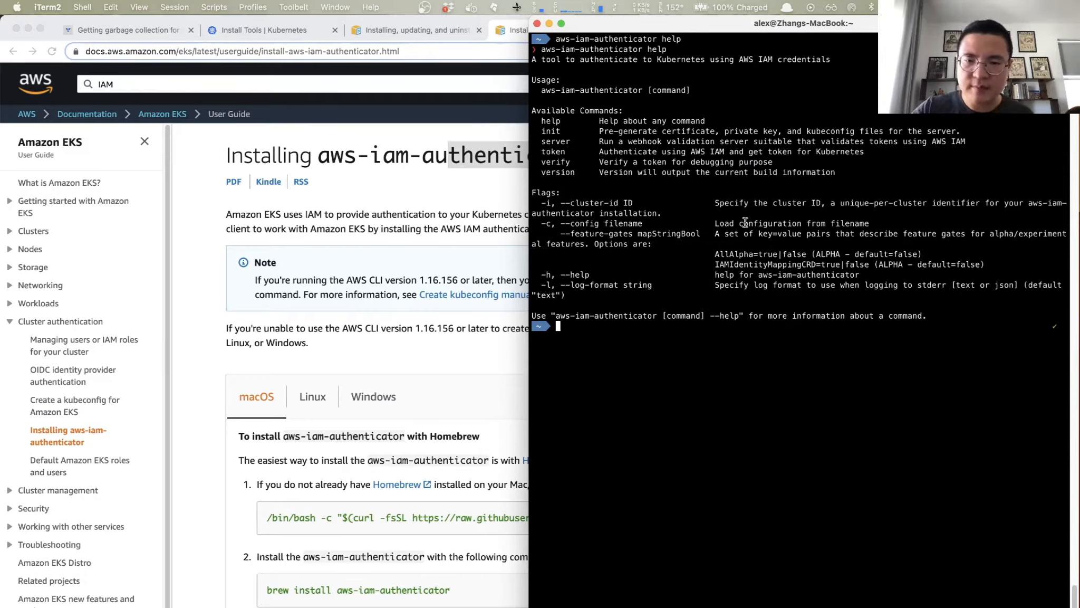
# - Run kubectl and aws without arguments to check that both command-line tools are installed
pyautogui.write('kubectl')
pyautogui.press('Return')
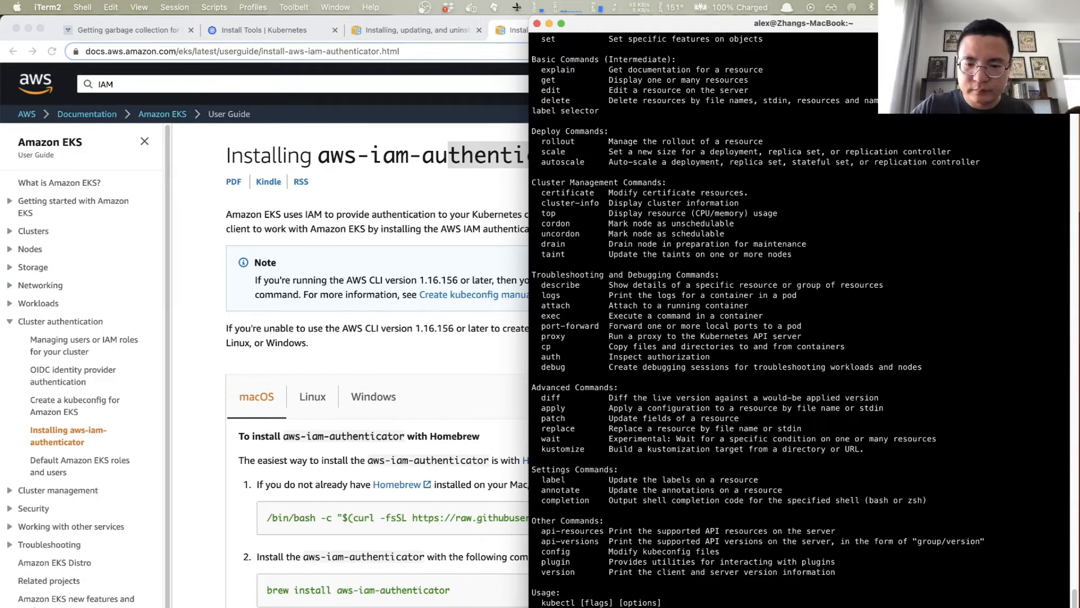
pyautogui.write('aws')
pyautogui.press('Return')
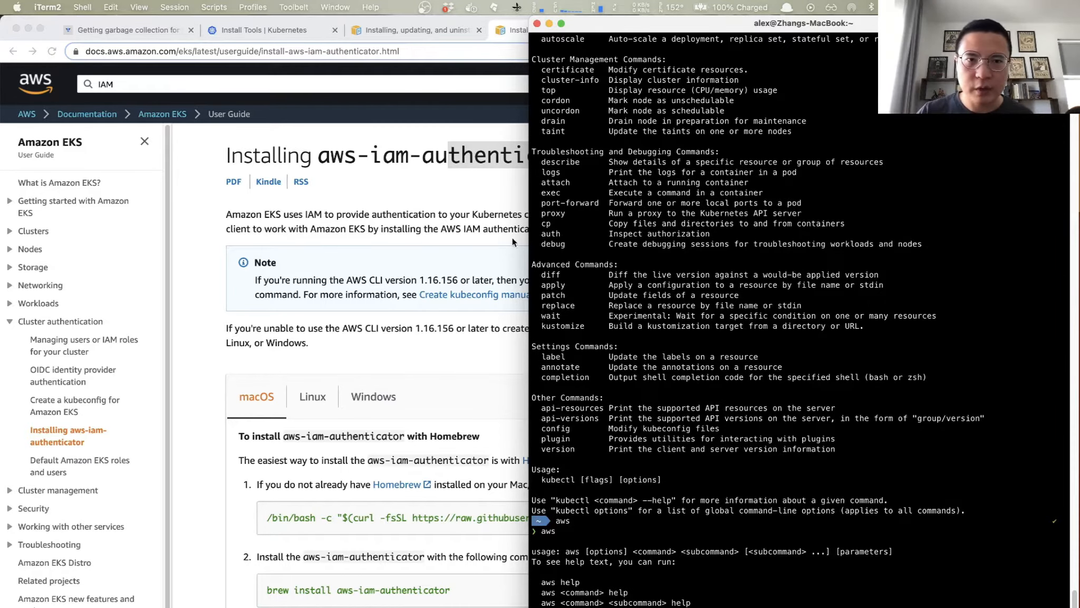
# - Switch back to Chrome, check the selected region in the VPC console and view the region's list of VPCs
pyautogui.click(442, 189)
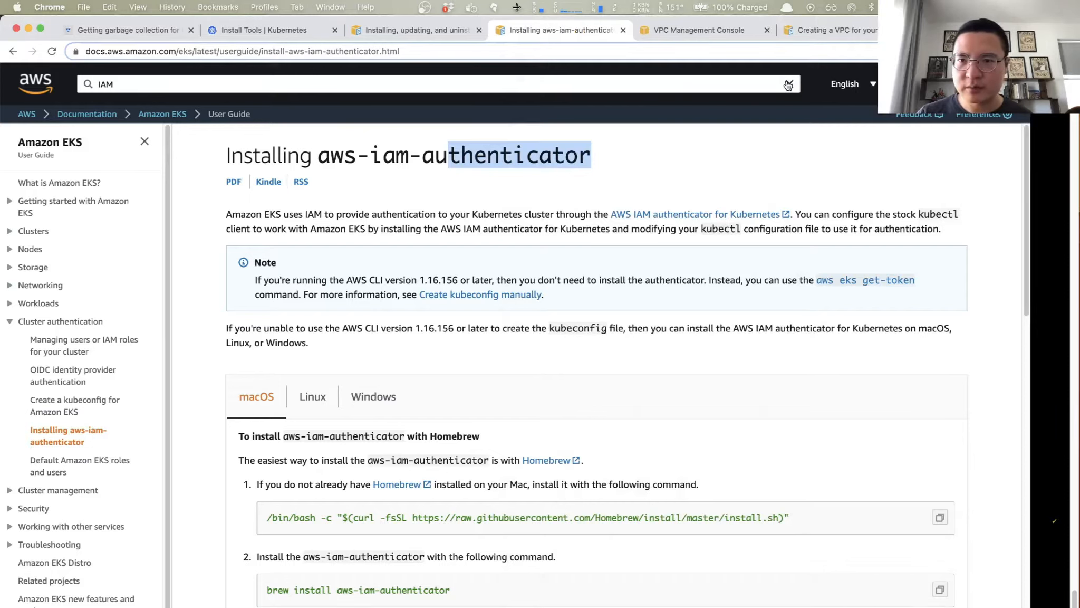
pyautogui.click(678, 34)
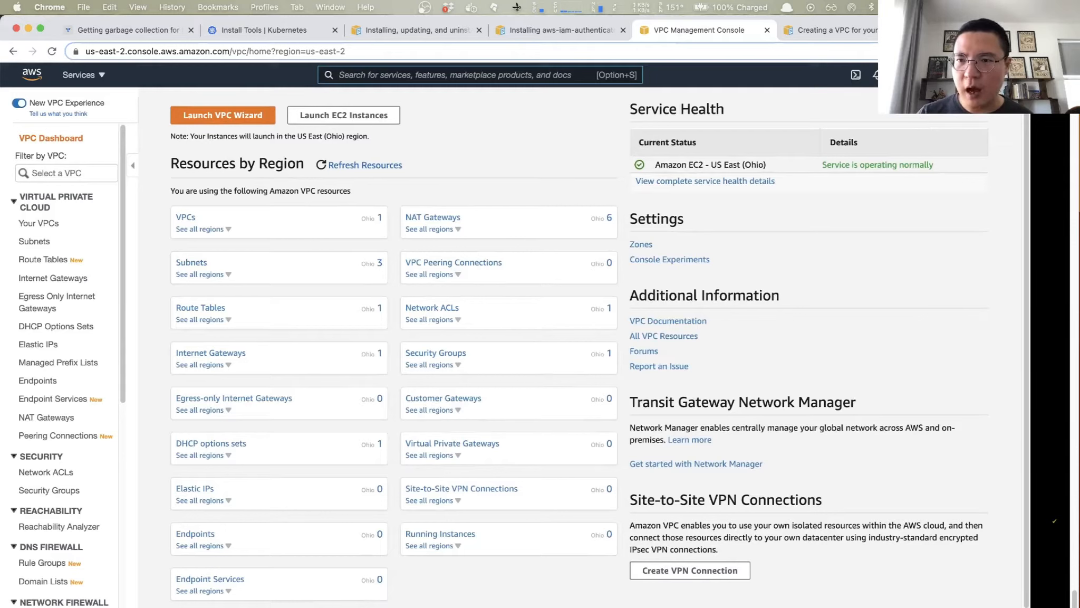
pyautogui.click(966, 74)
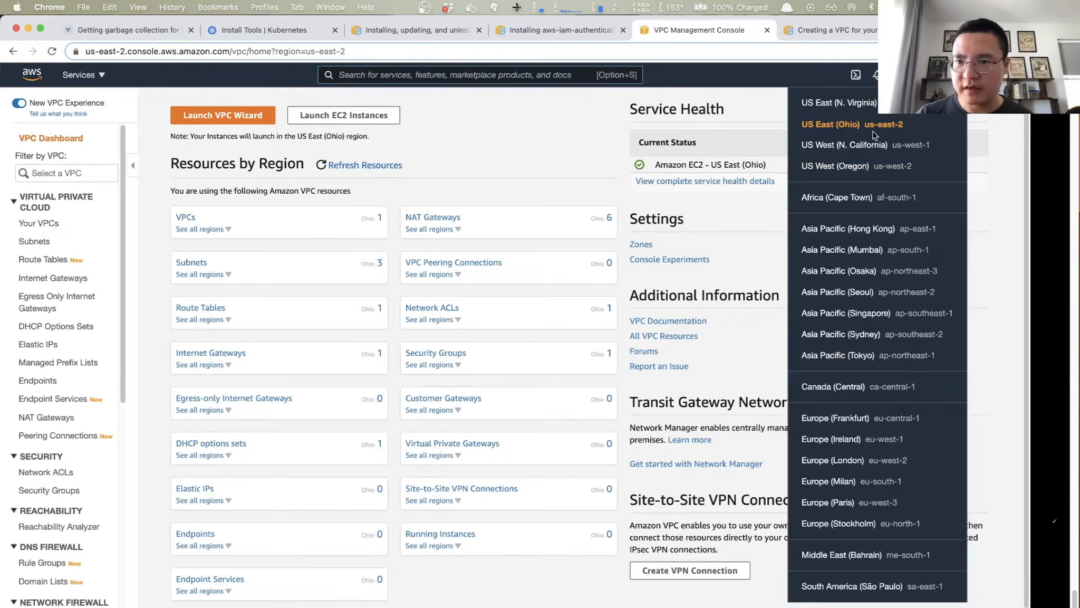
pyautogui.click(488, 124)
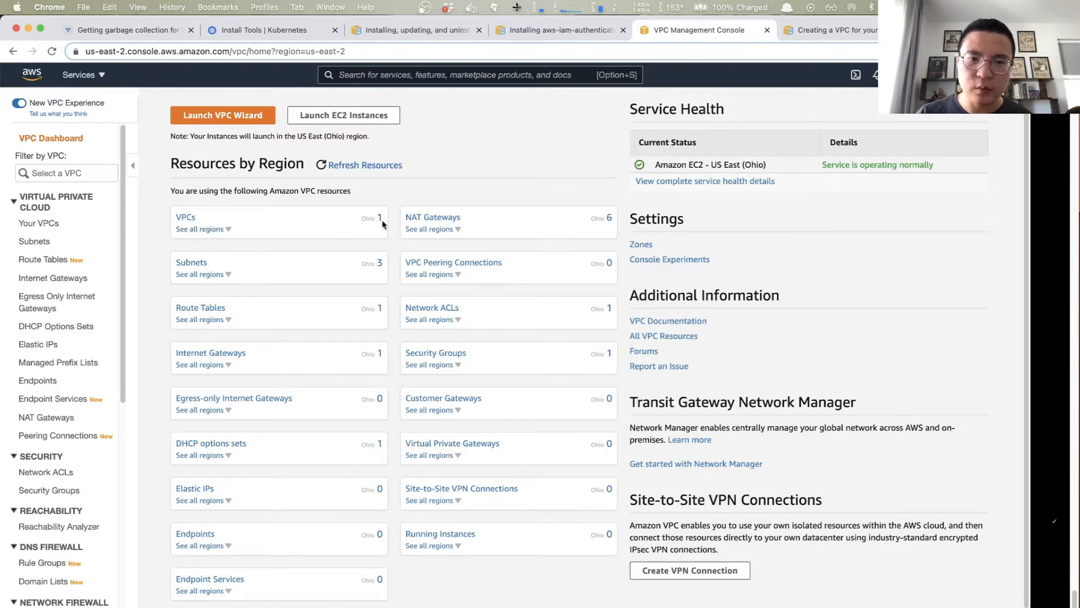
pyautogui.click(183, 217)
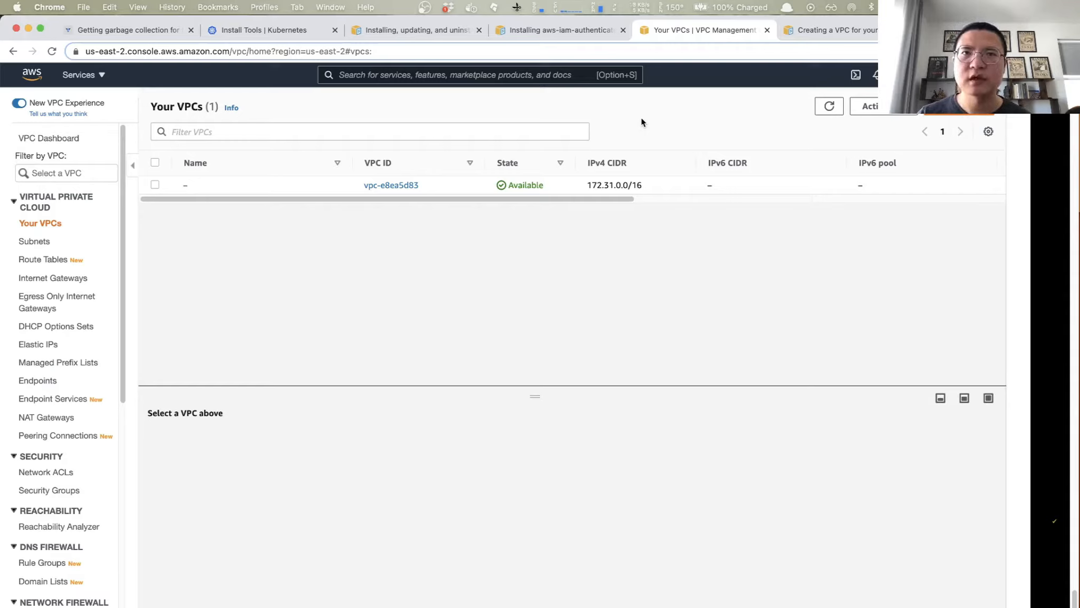
# - Find the CloudFormation service in the AWS console and start creating a stack
pyautogui.click(514, 77)
pyautogui.write('clo')
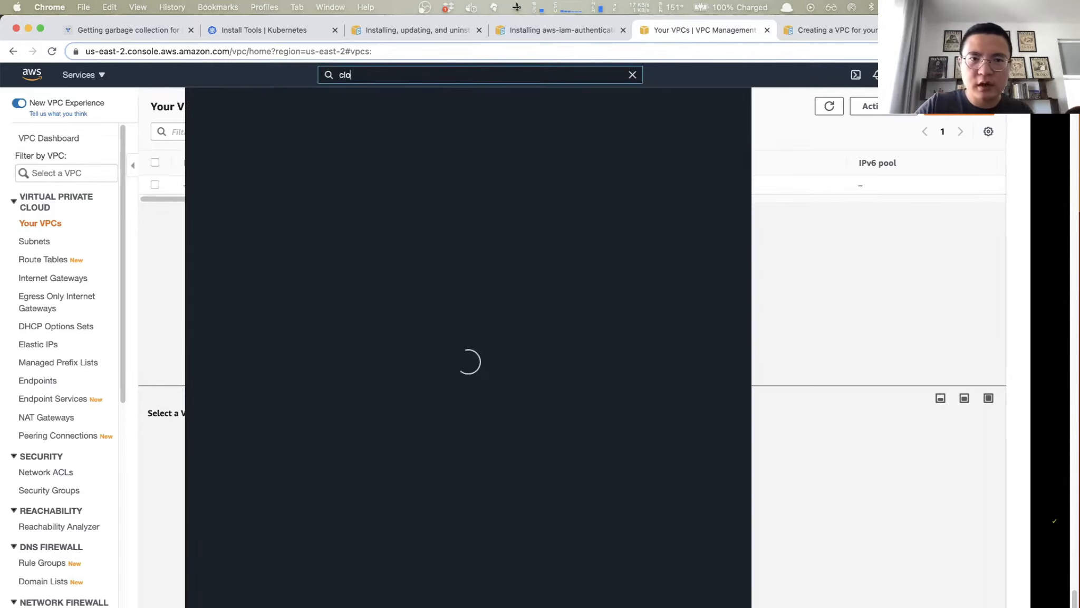
pyautogui.write('udformation')
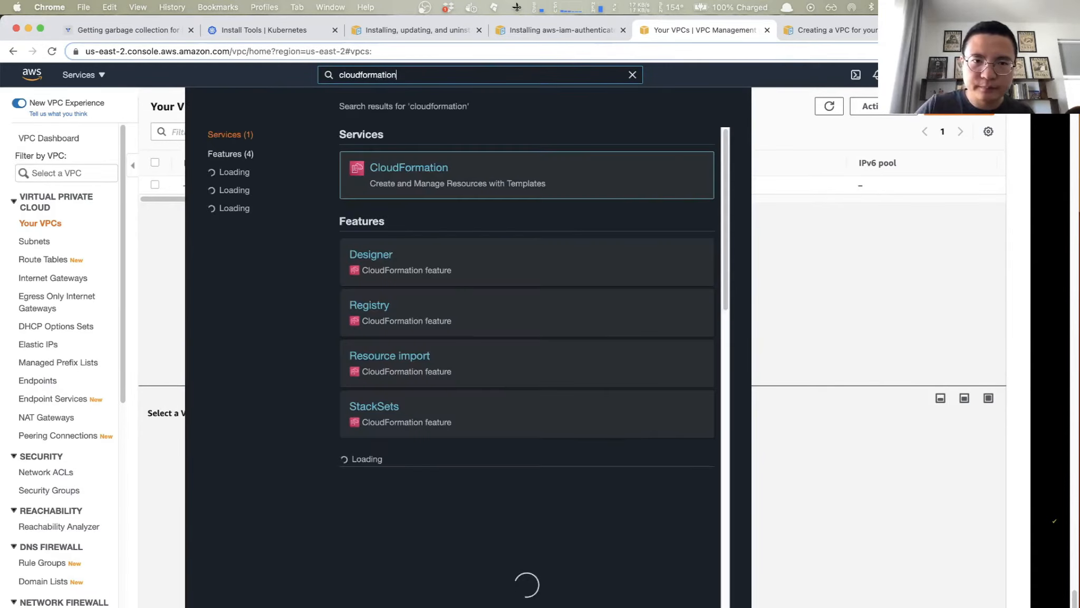
pyautogui.click(408, 170)
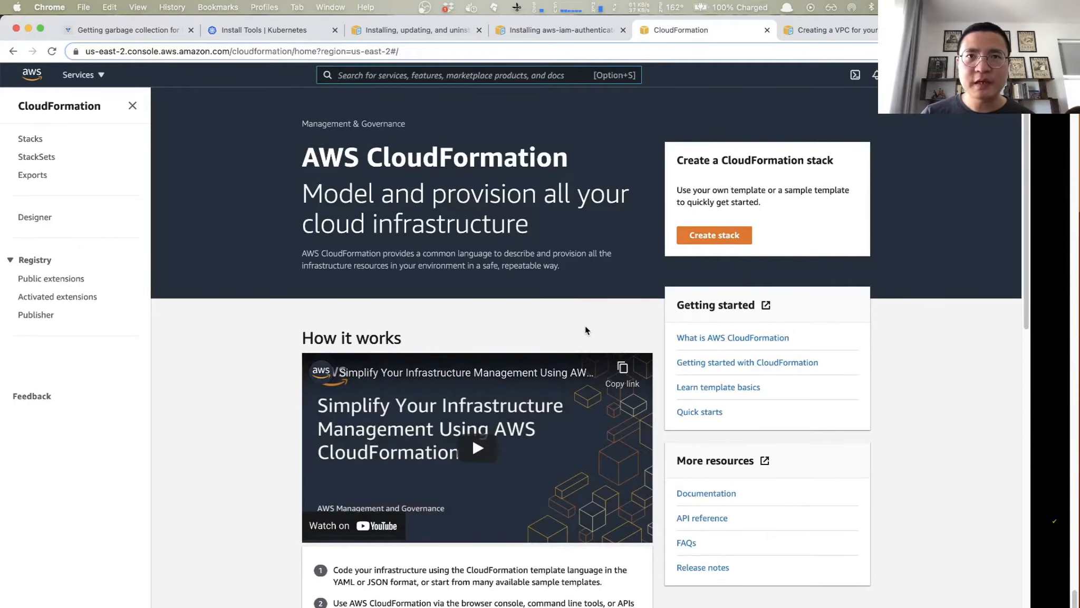
pyautogui.hotkey('alt', 's')
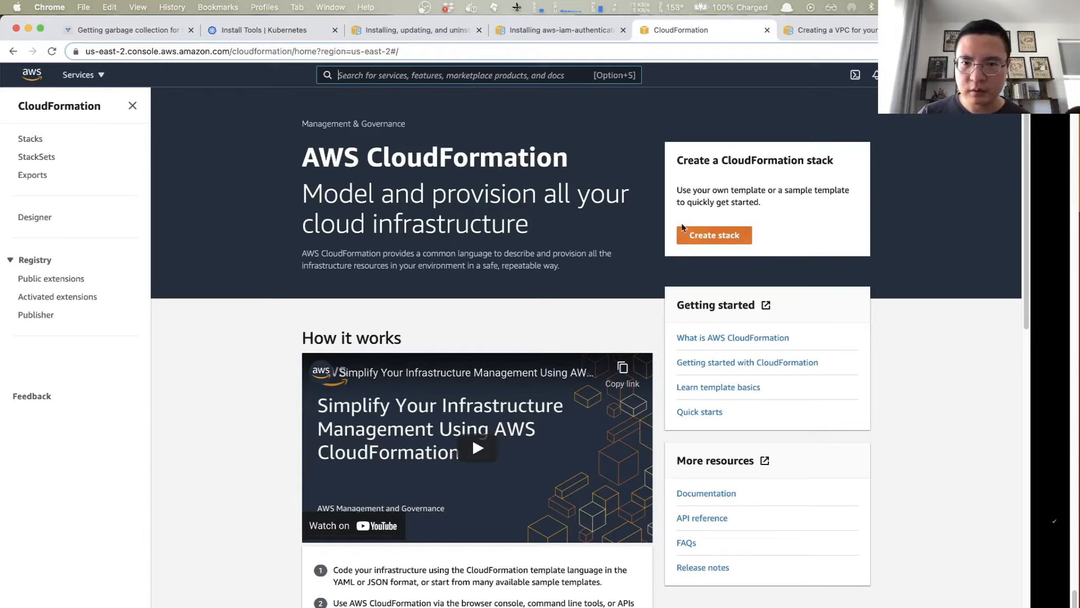
pyautogui.click(713, 237)
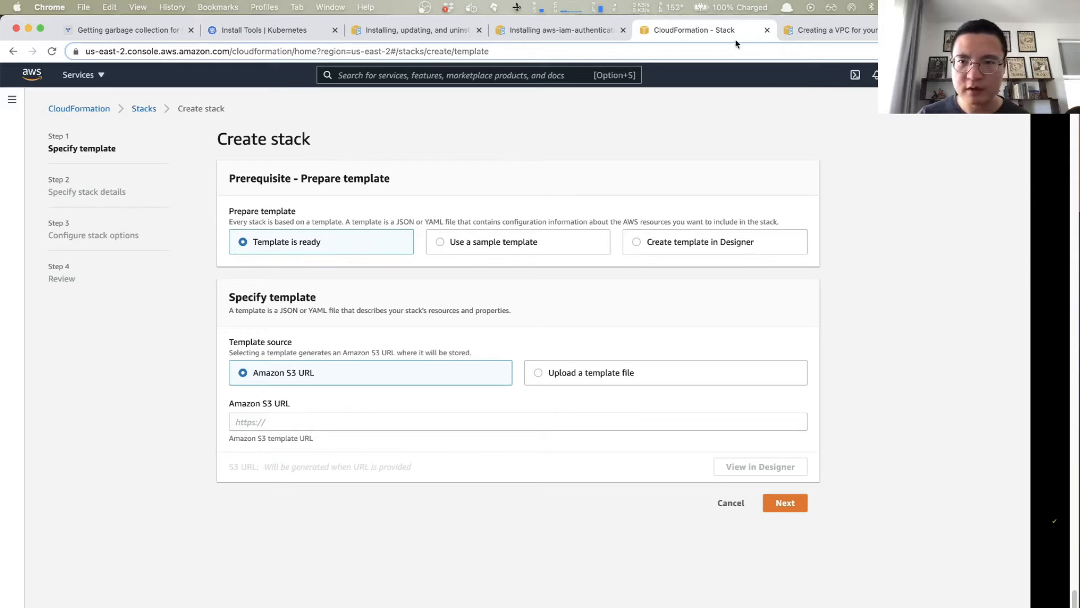
# - Copy the template URL for a VPC with only public subnets from the Amazon EKS VPC creation guide
pyautogui.click(843, 36)
pyautogui.scroll(-1, 445, 373)
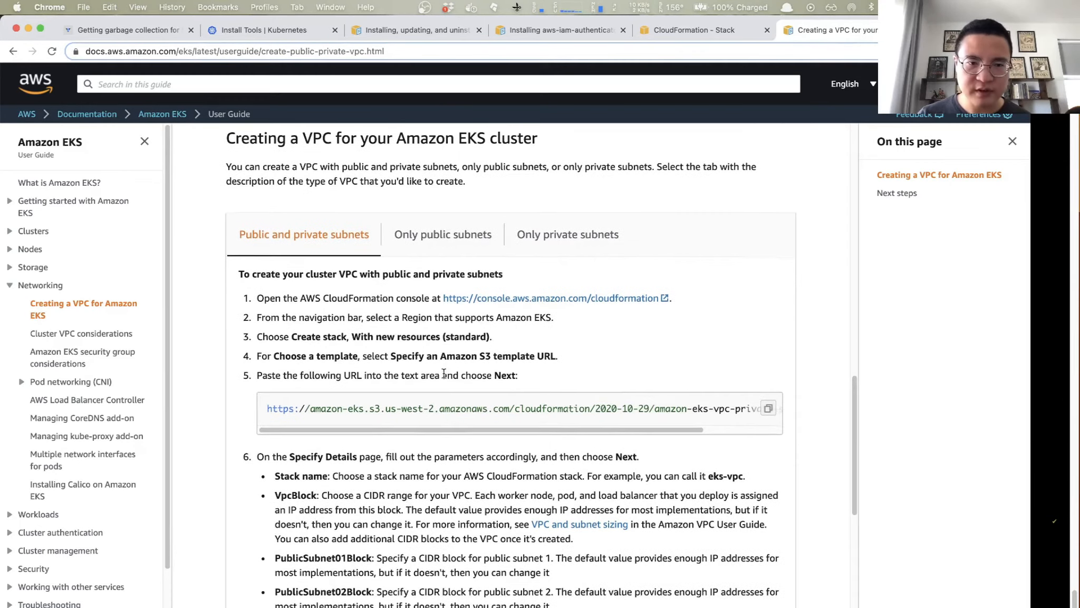
pyautogui.scroll(10, 444, 373)
pyautogui.scroll(-6, 444, 373)
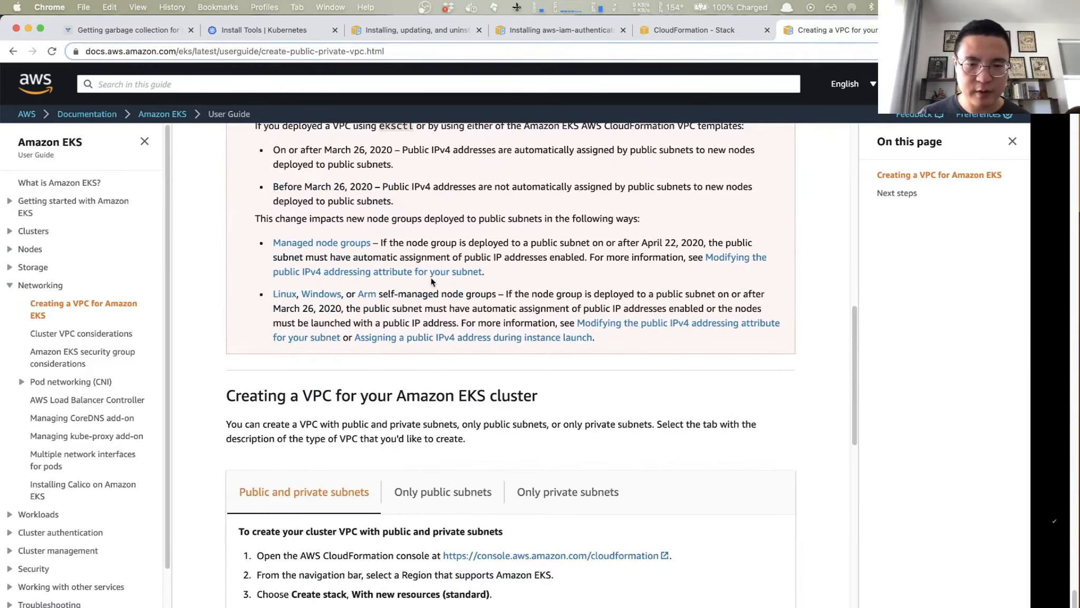
pyautogui.scroll(-2, 401, 269)
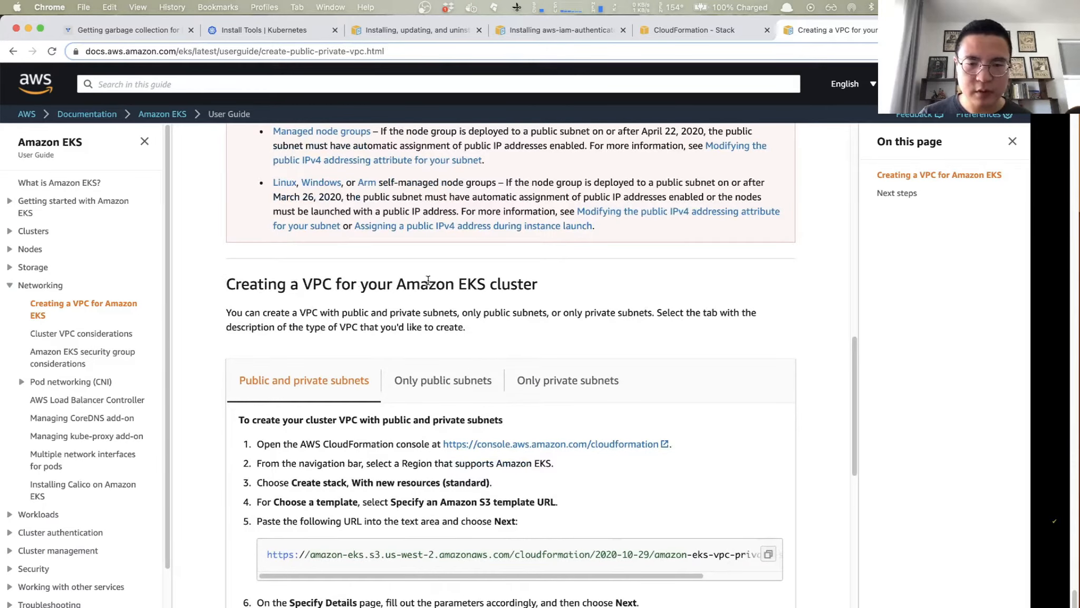
pyautogui.scroll(-3, 548, 289)
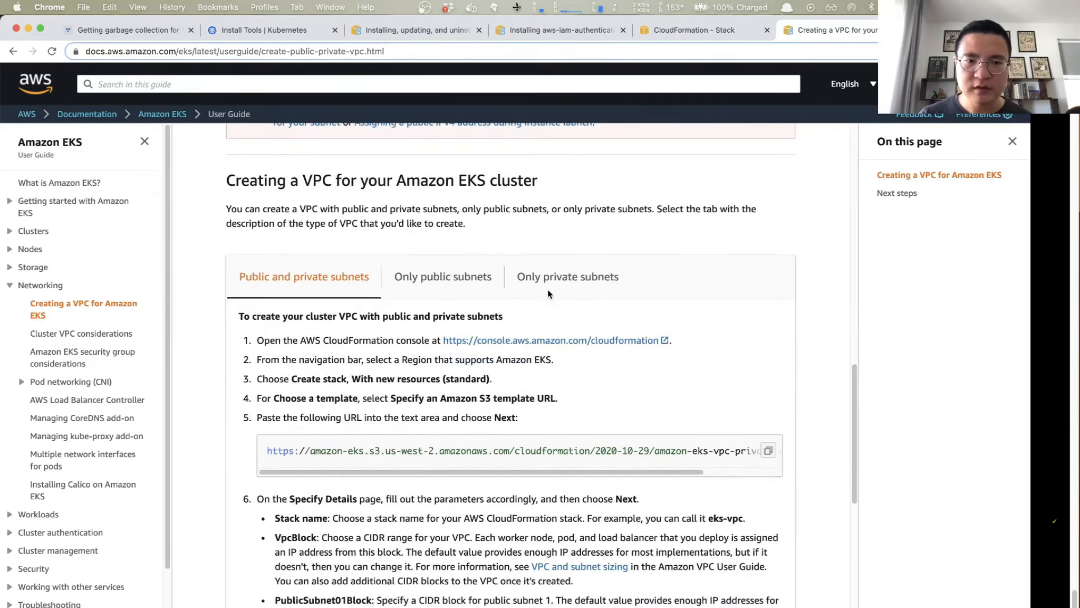
pyautogui.scroll(-1, 548, 294)
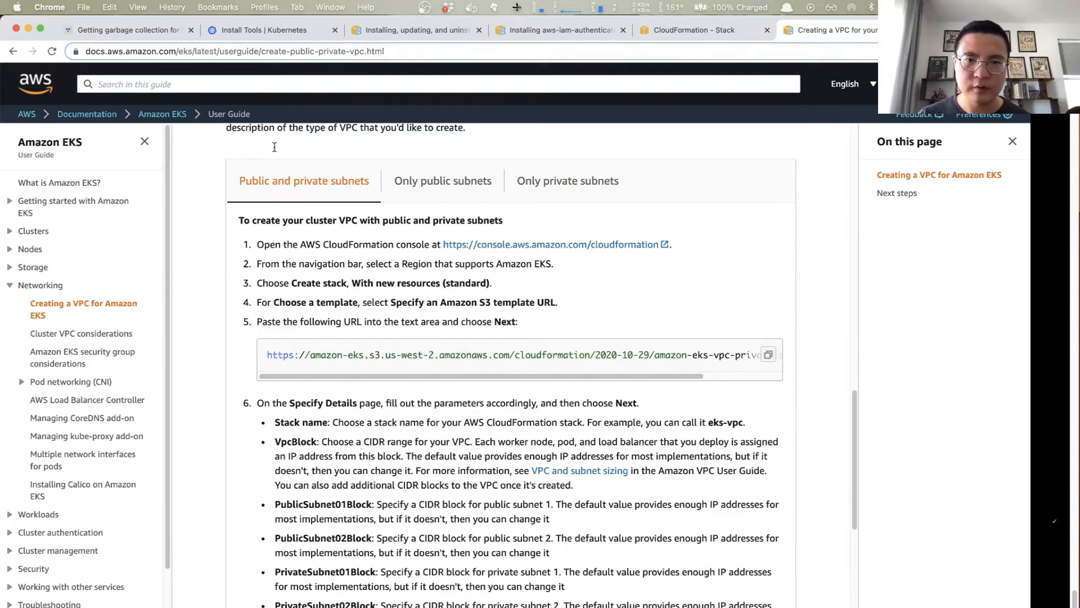
pyautogui.click(468, 186)
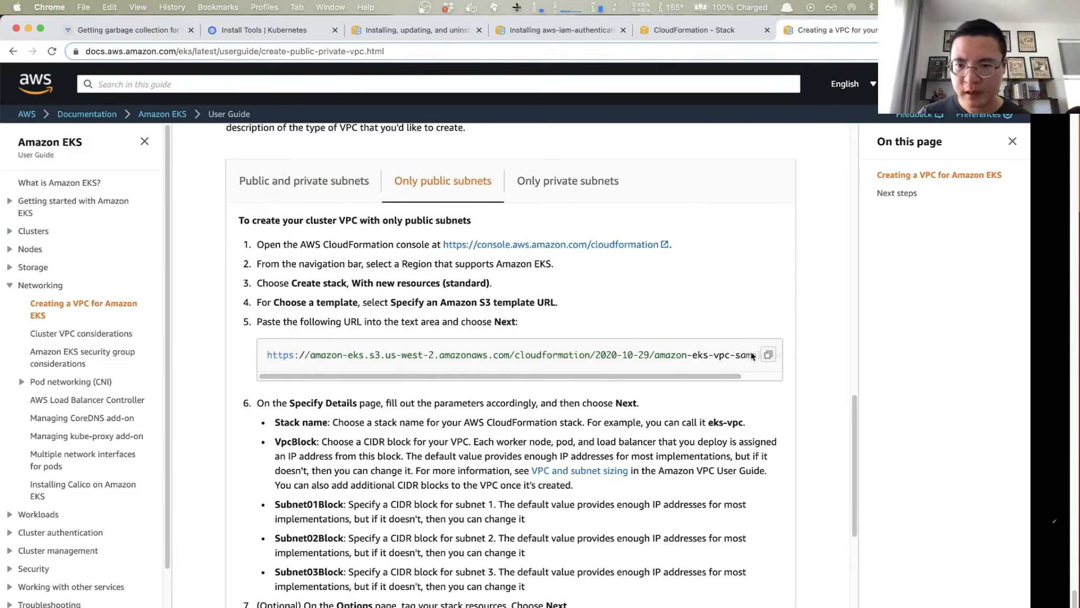
pyautogui.click(774, 360)
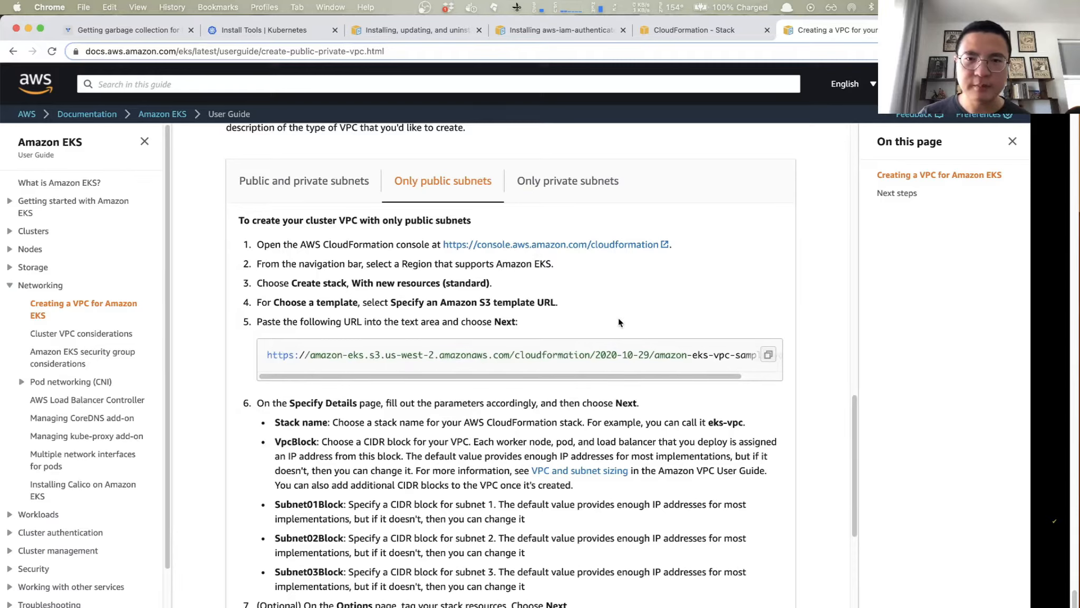
# - Provide the copied amazon-eks-vpc-sample.yaml address as the new stack's Amazon S3 template URL and continue to the stack details
pyautogui.click(706, 31)
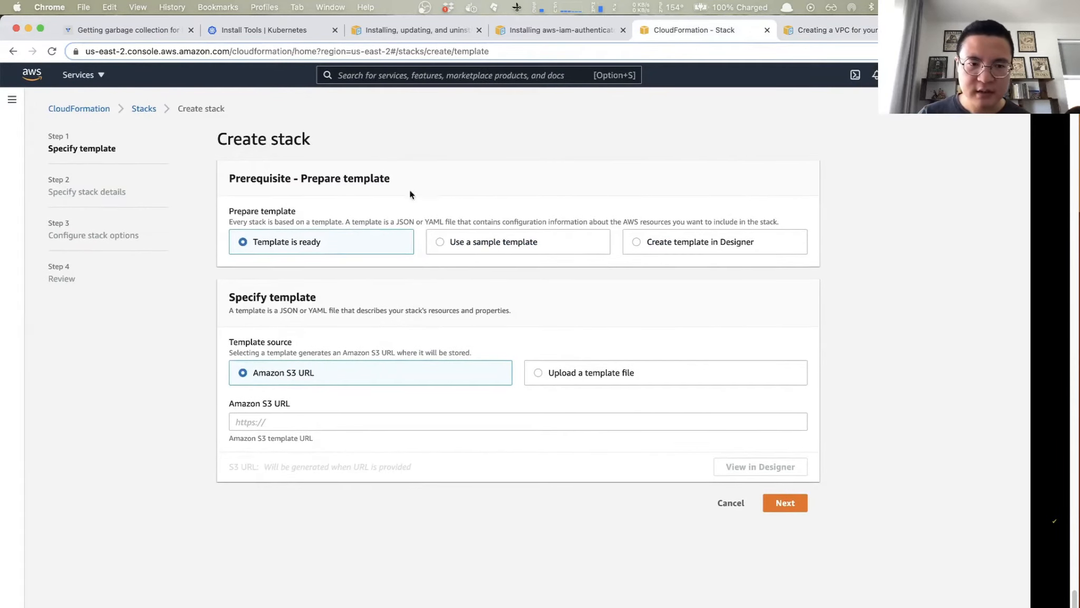
pyautogui.click(292, 417)
pyautogui.press('super+v')
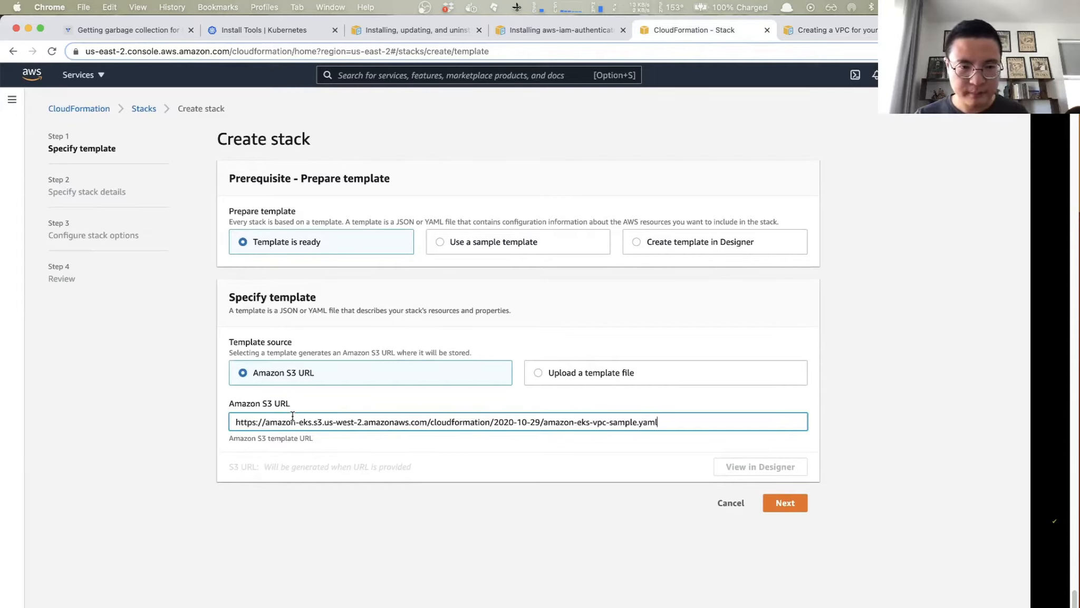
pyautogui.click(784, 501)
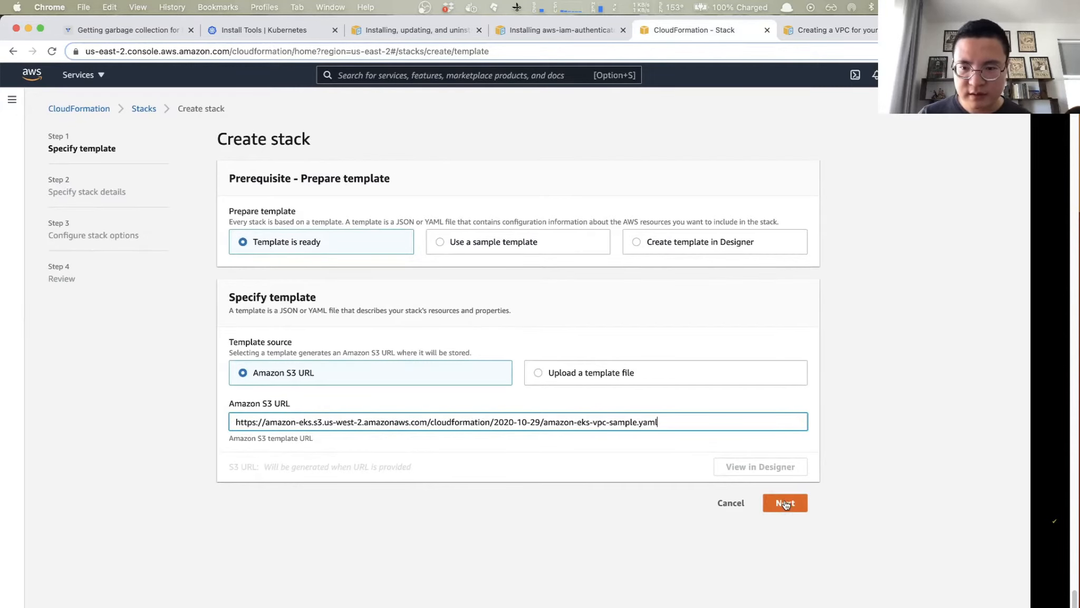
# - Name the stack k8s, keep the default network parameters and continue to the stack options
pyautogui.click(352, 232)
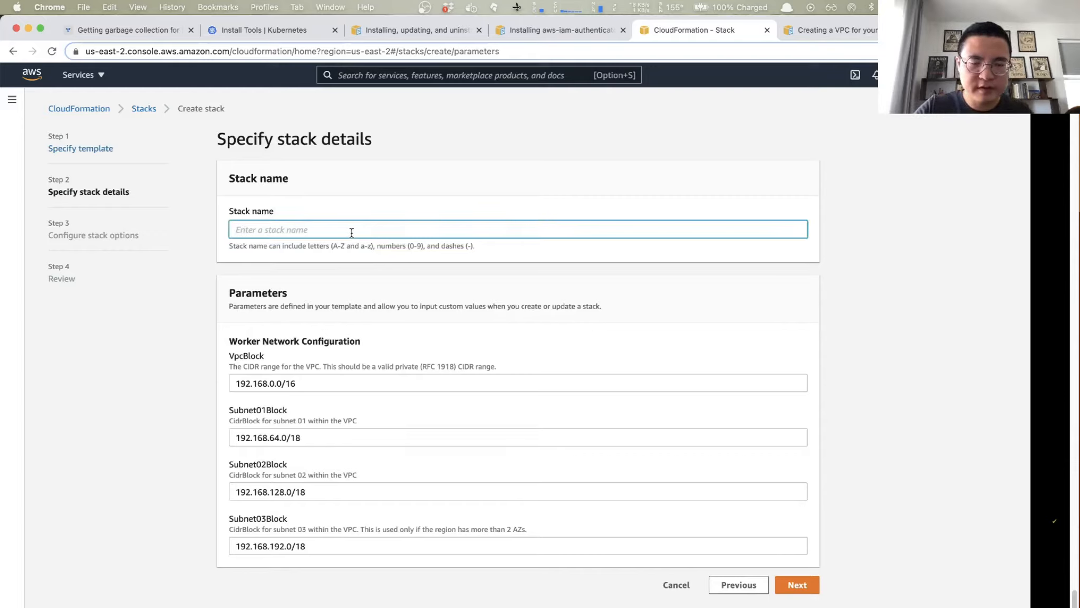
pyautogui.write('k8s')
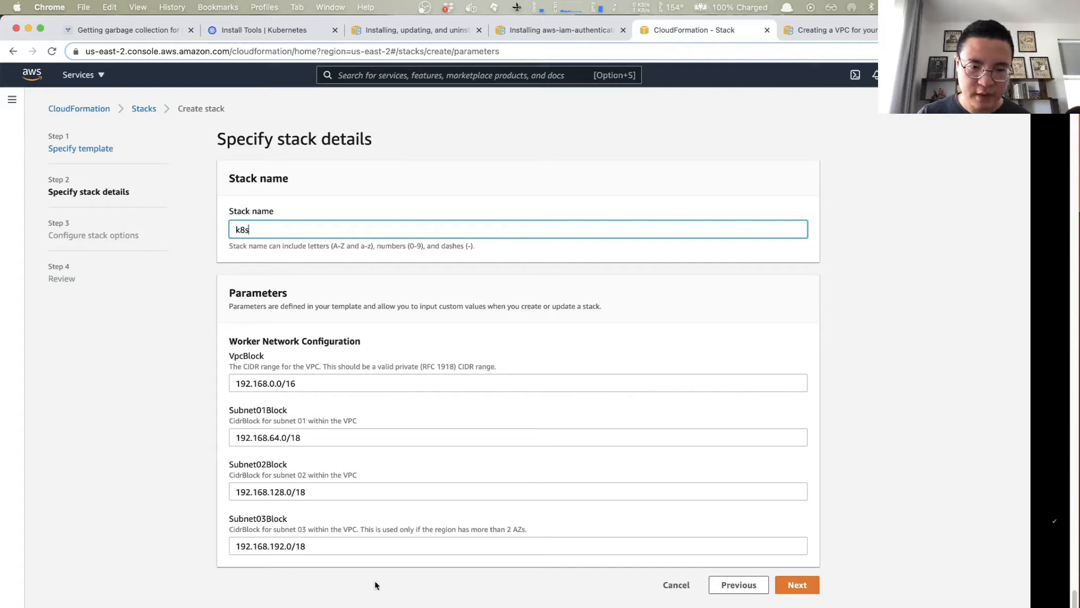
pyautogui.click(805, 589)
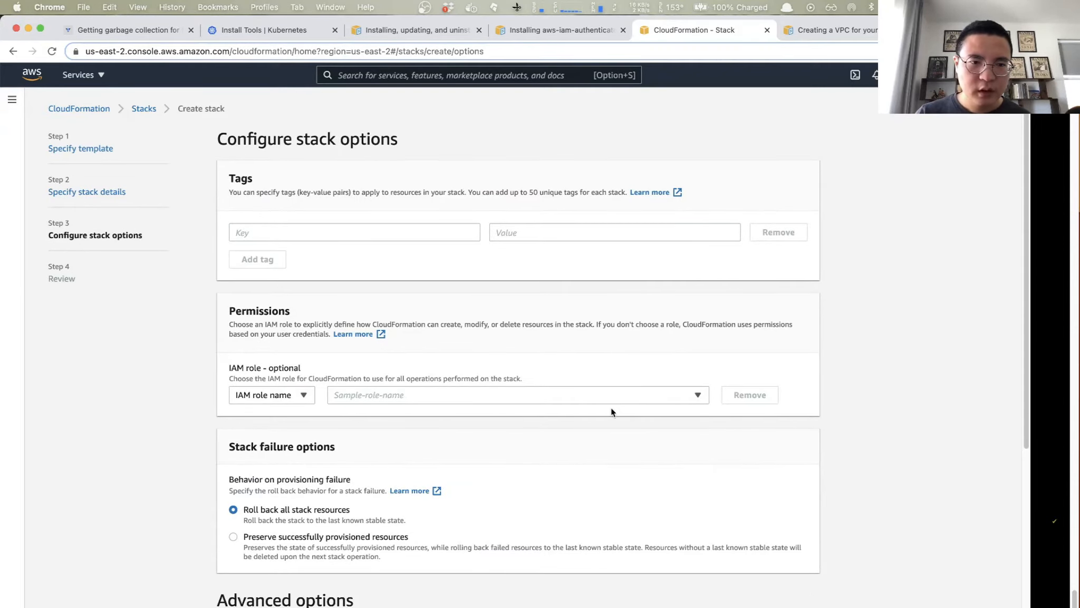
# - Keep the default stack options, review the k8s stack's configuration and create the stack
pyautogui.scroll(-3, 610, 409)
pyautogui.scroll(-2, 612, 412)
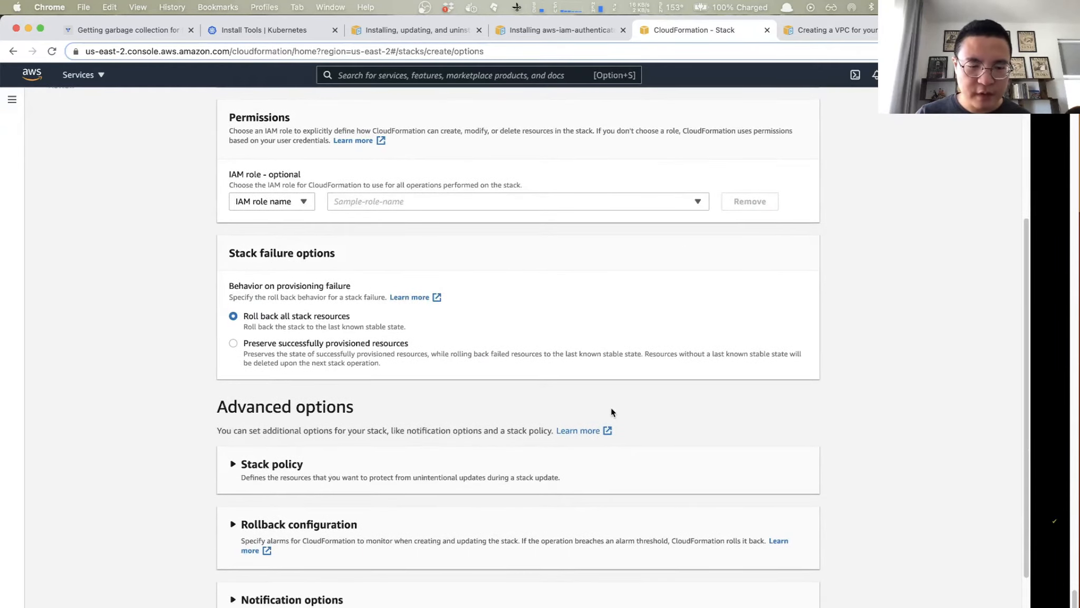
pyautogui.scroll(-2, 610, 411)
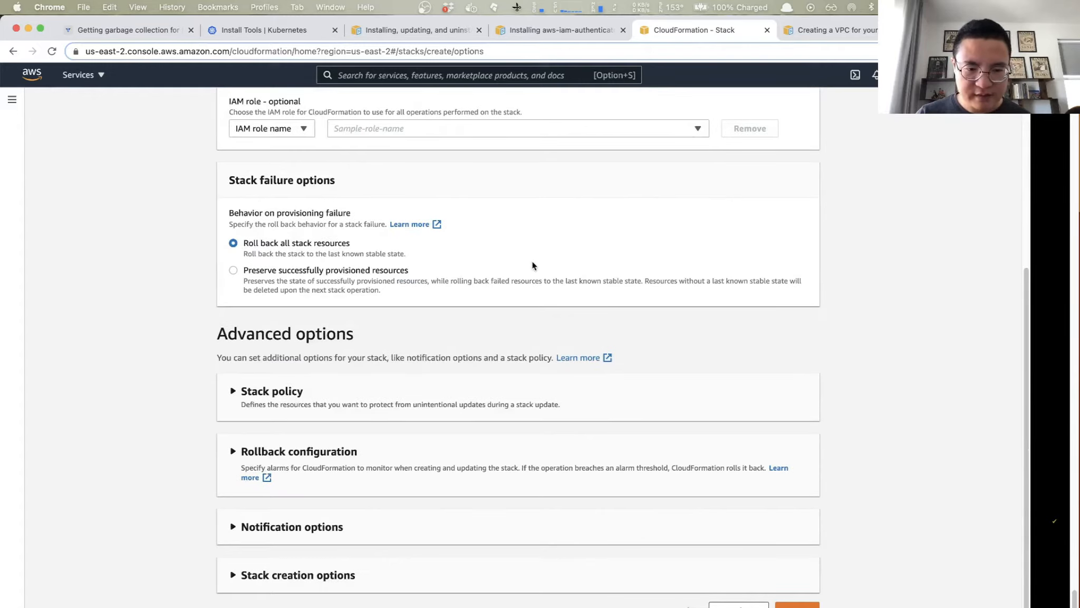
pyautogui.click(797, 605)
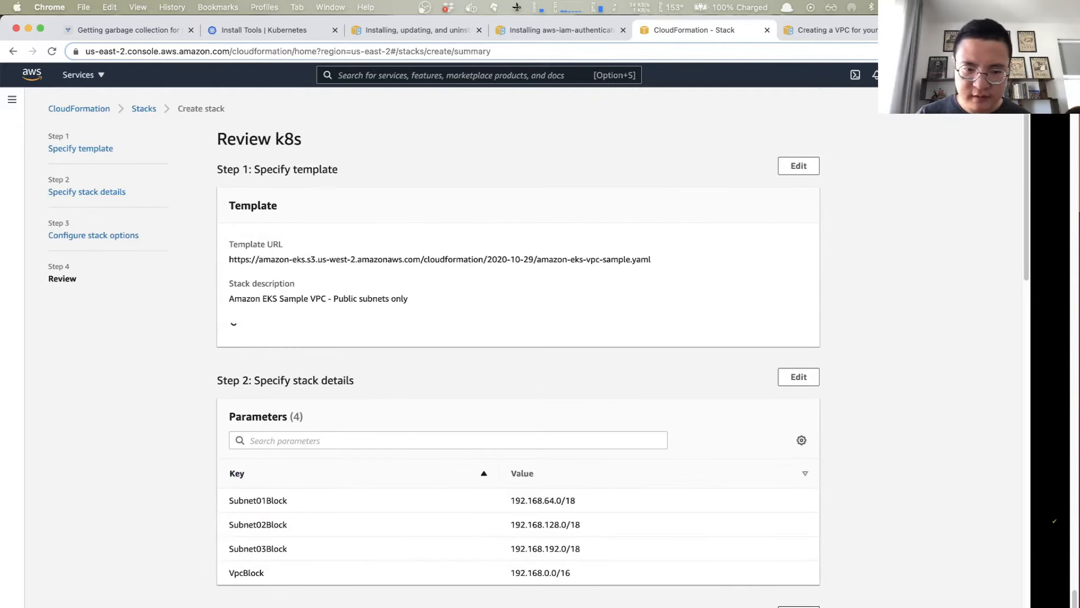
pyautogui.scroll(-20, 590, 348)
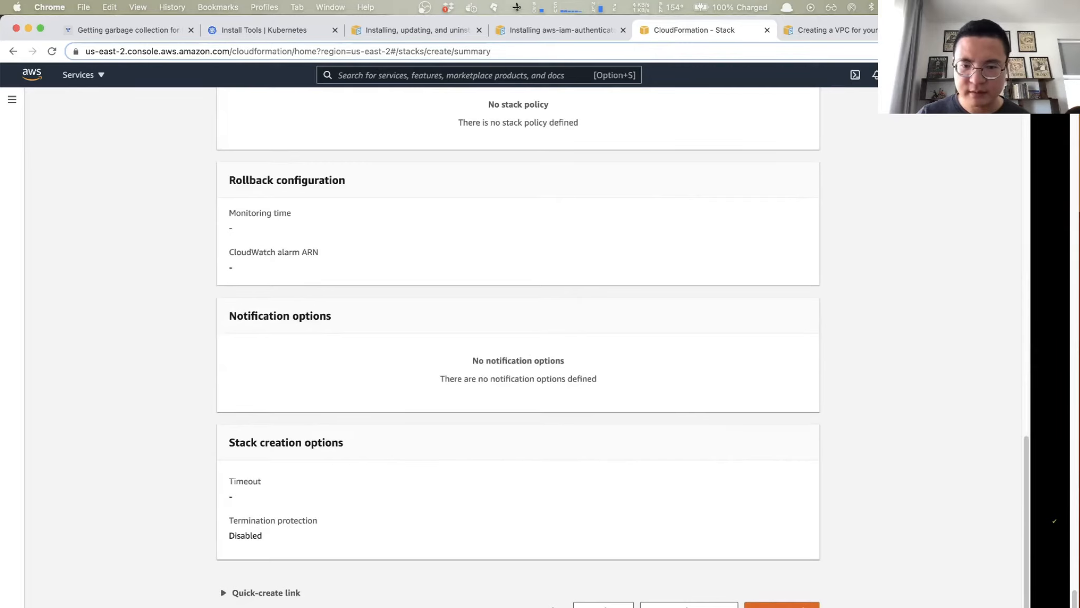
pyautogui.scroll(20, 518, 348)
pyautogui.scroll(-20, 518, 348)
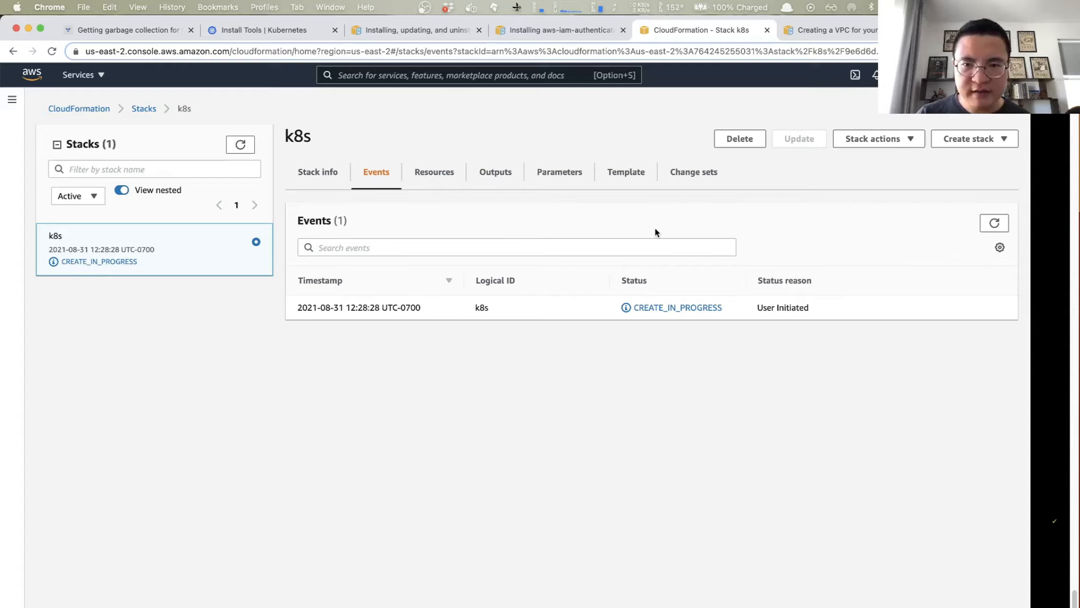
# - Check the creation status of the k8s stack's resources, refreshing the list until all are created
pyautogui.click(434, 174)
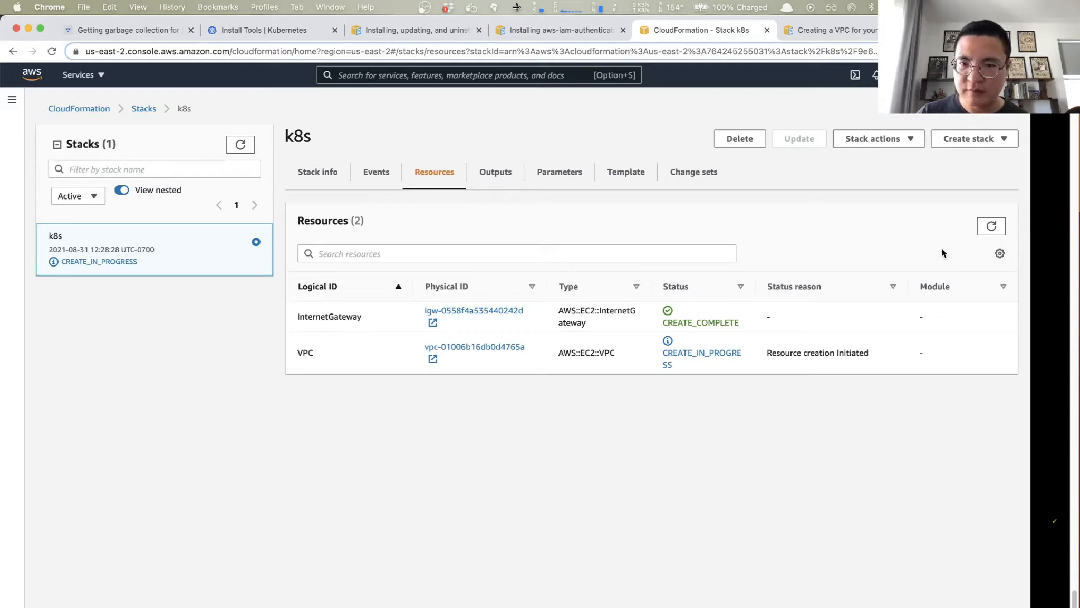
pyautogui.click(991, 226)
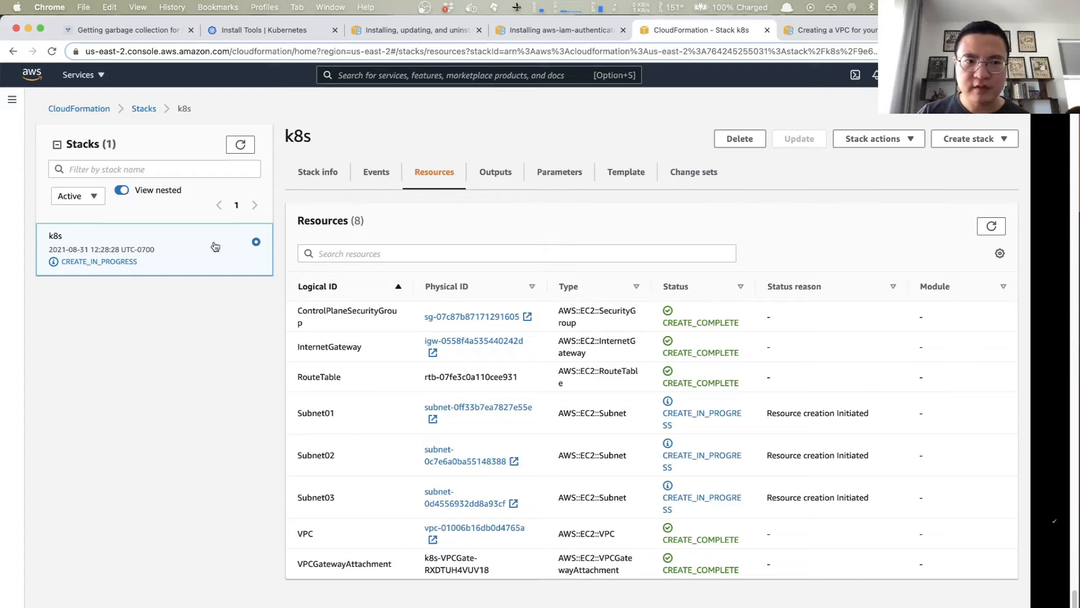
pyautogui.click(991, 225)
pyautogui.scroll(-2, 470, 507)
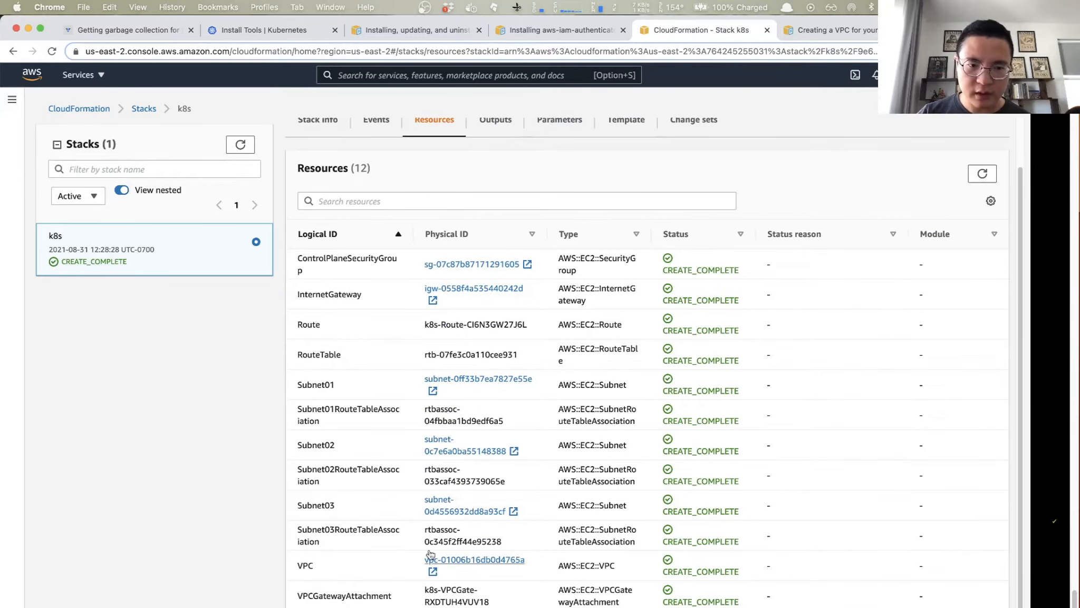
pyautogui.scroll(2, 418, 446)
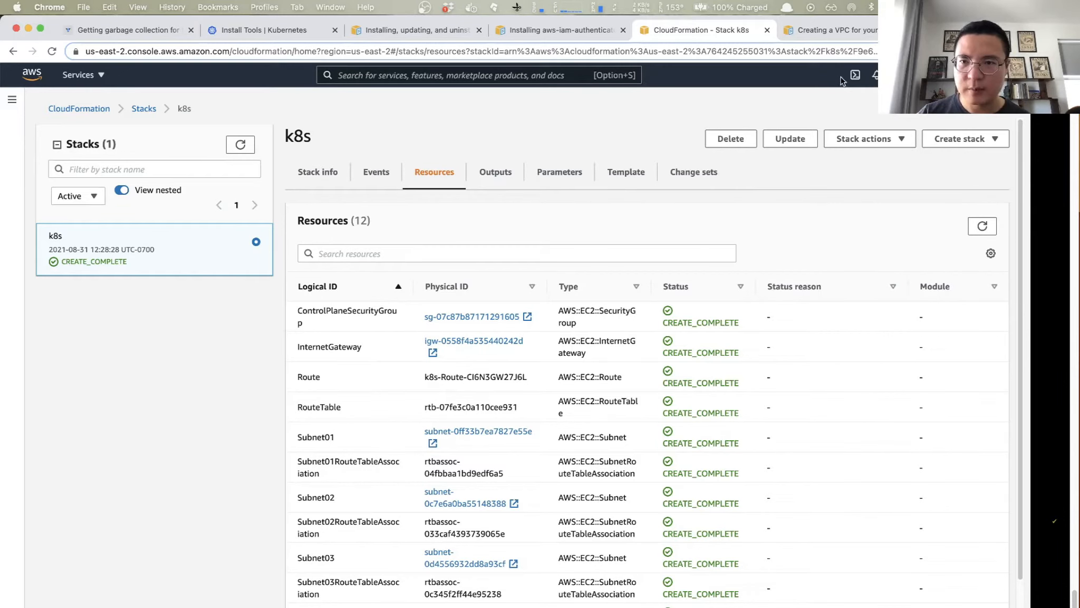
pyautogui.click(548, 29)
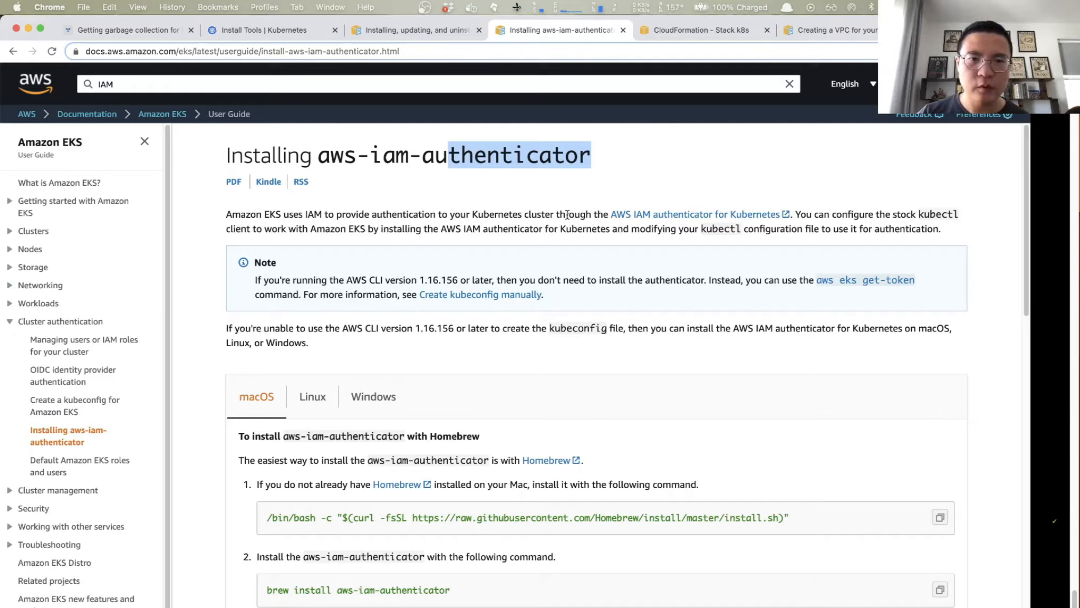
pyautogui.click(459, 82)
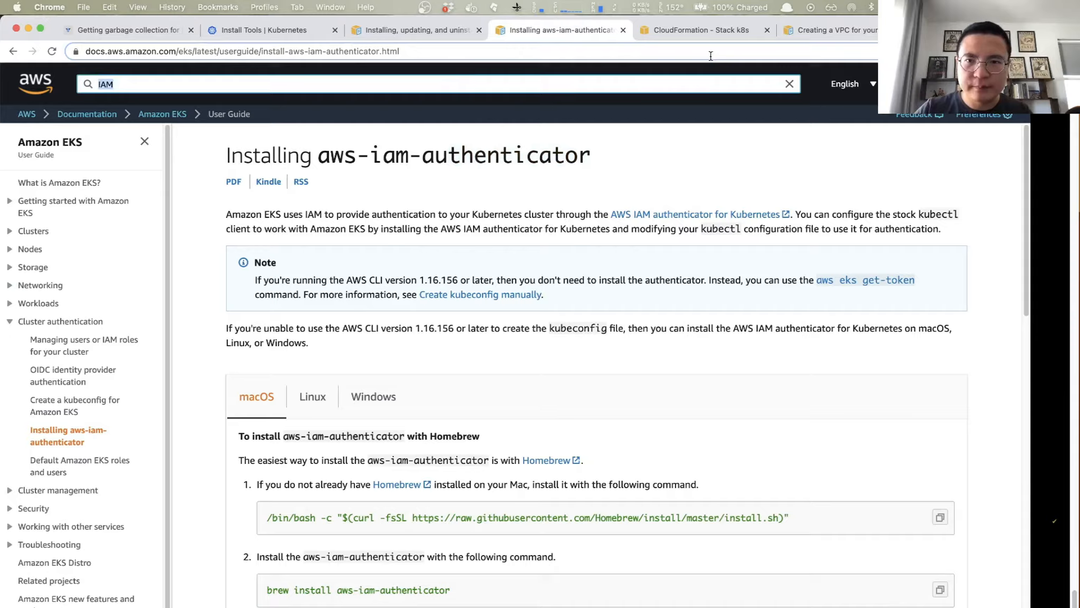
pyautogui.click(701, 31)
# - Find the IAM service in the AWS console and open its list of roles
pyautogui.click(428, 74)
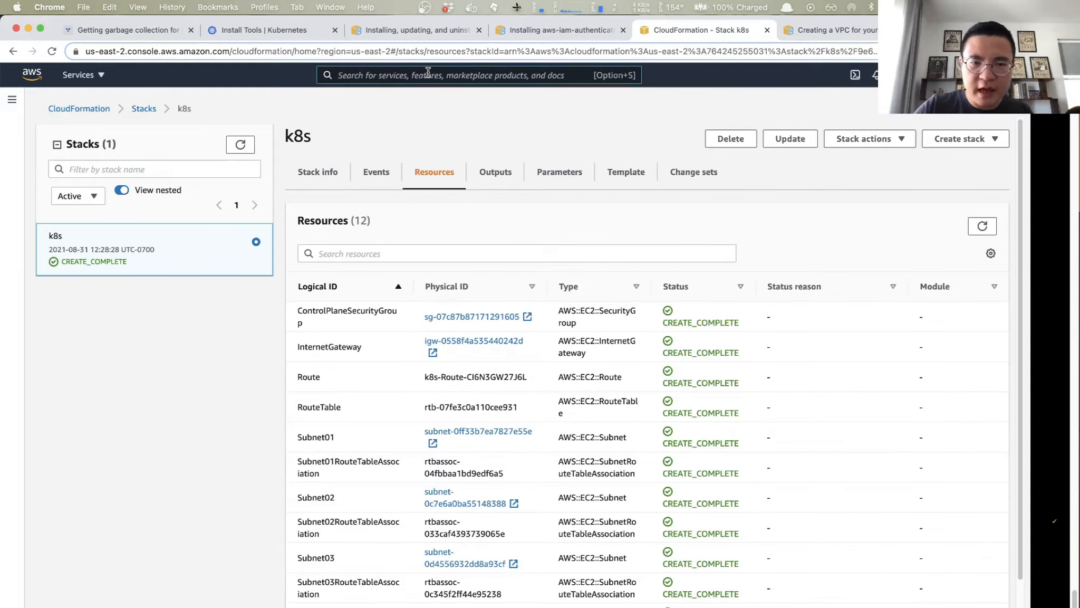
pyautogui.write('IAM')
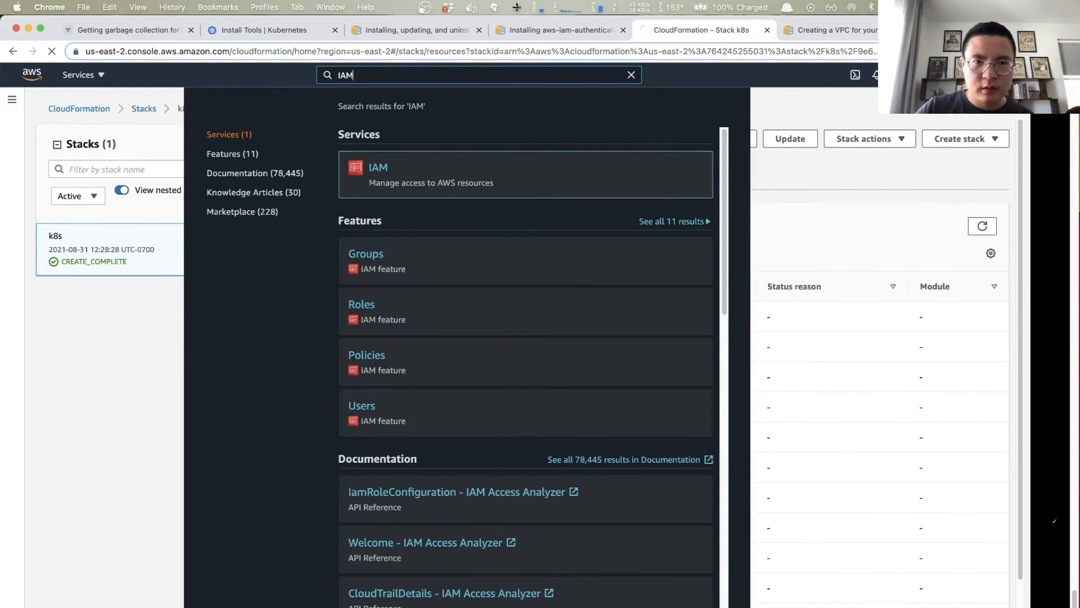
pyautogui.press('Return')
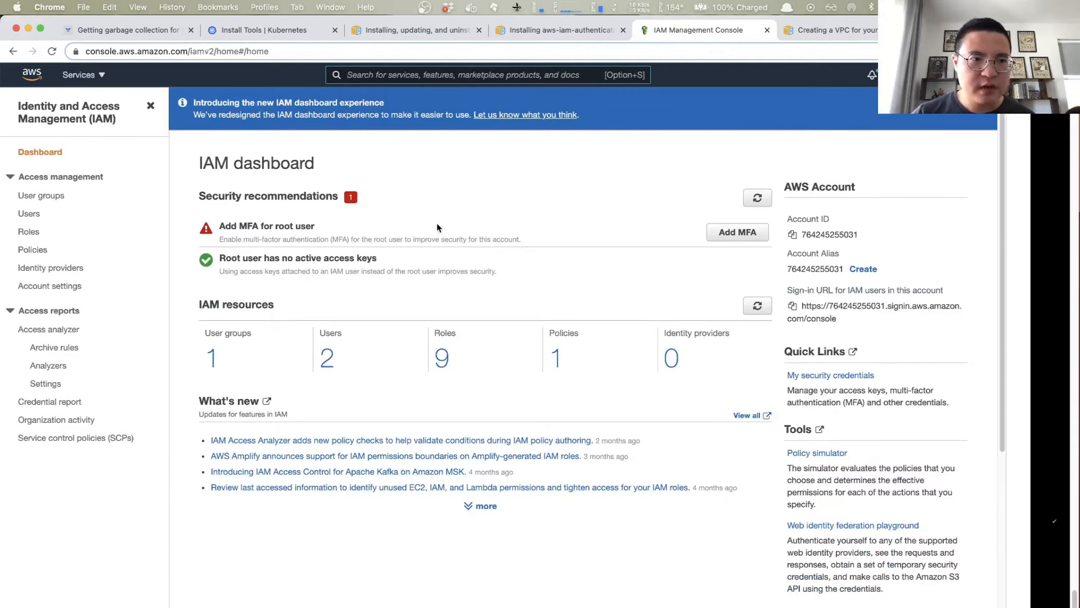
pyautogui.click(30, 232)
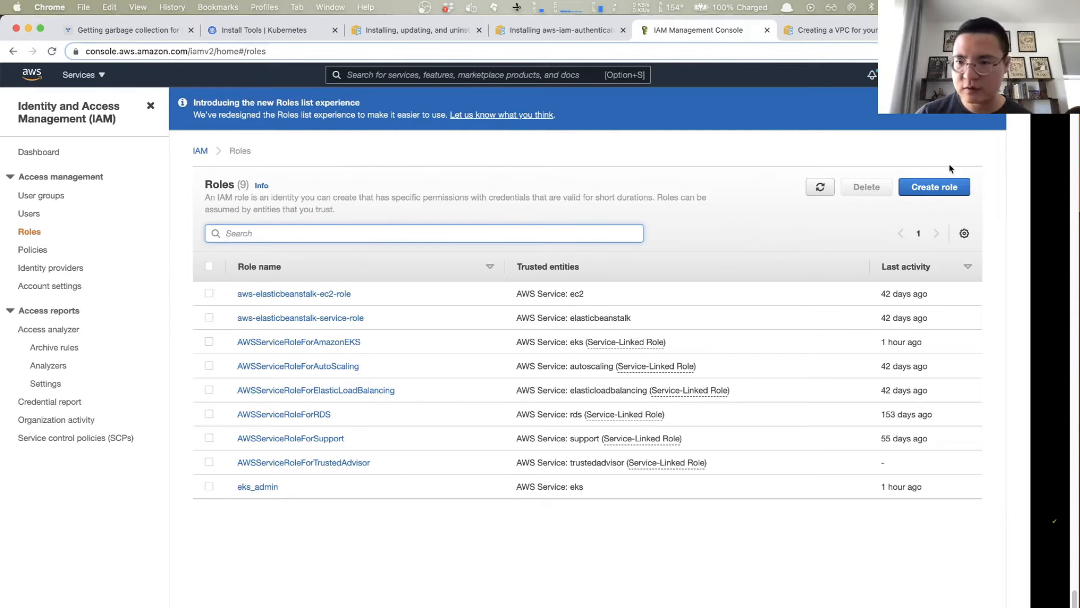
# - Try to create an AWS service role with the general EKS use case, continuing to the review with the required policy
pyautogui.click(934, 189)
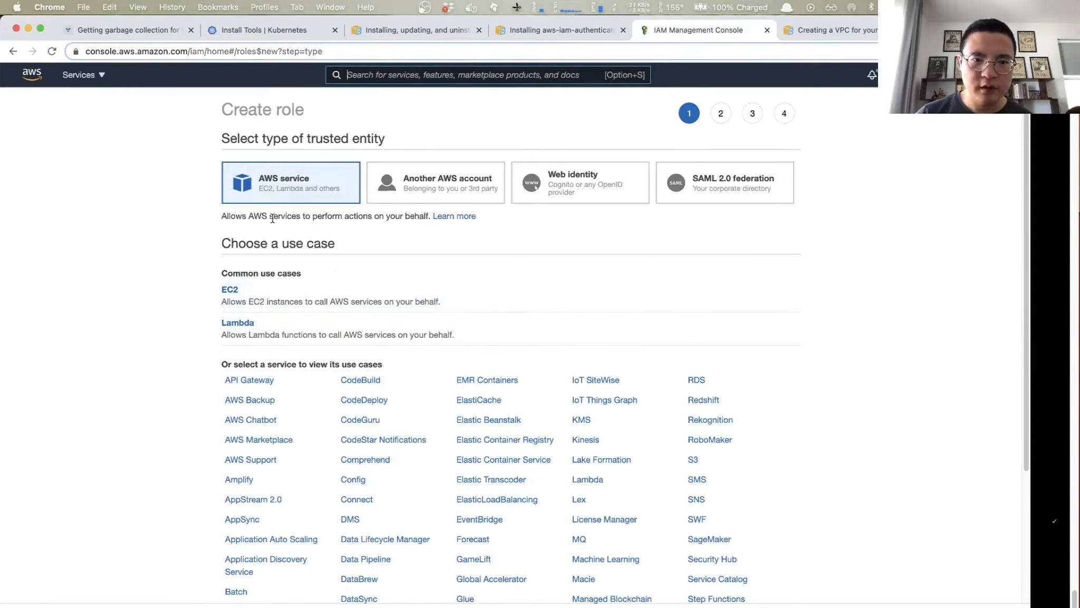
pyautogui.scroll(-4, 334, 253)
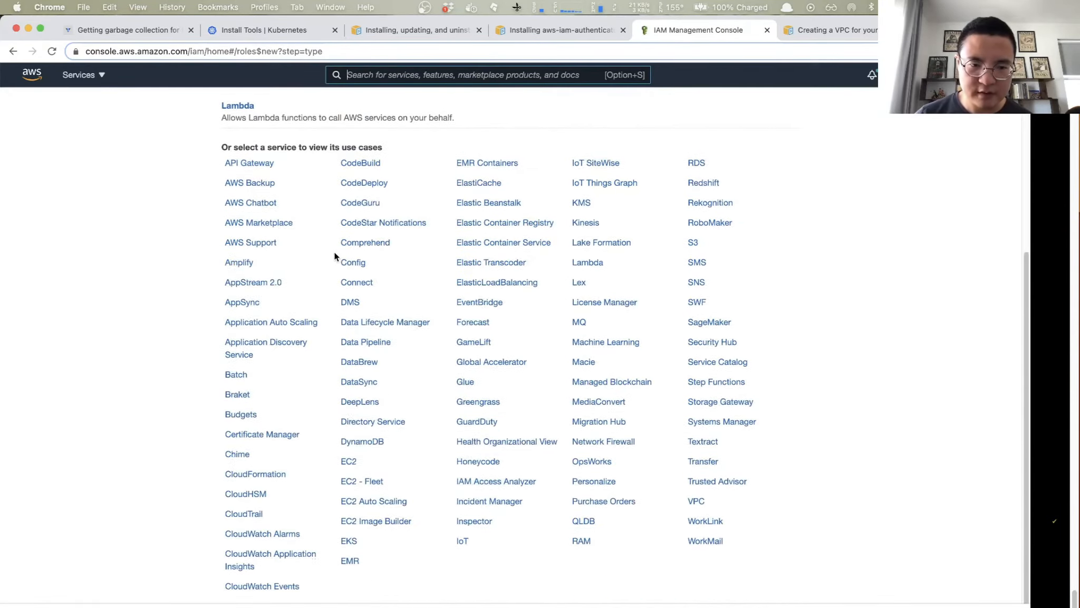
pyautogui.click(348, 542)
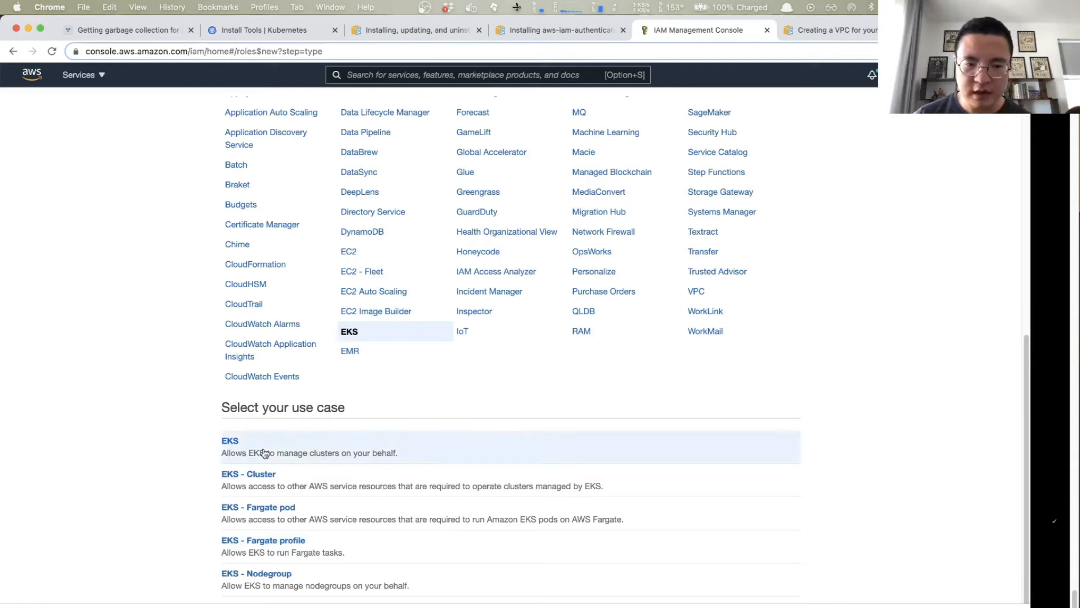
pyautogui.click(768, 606)
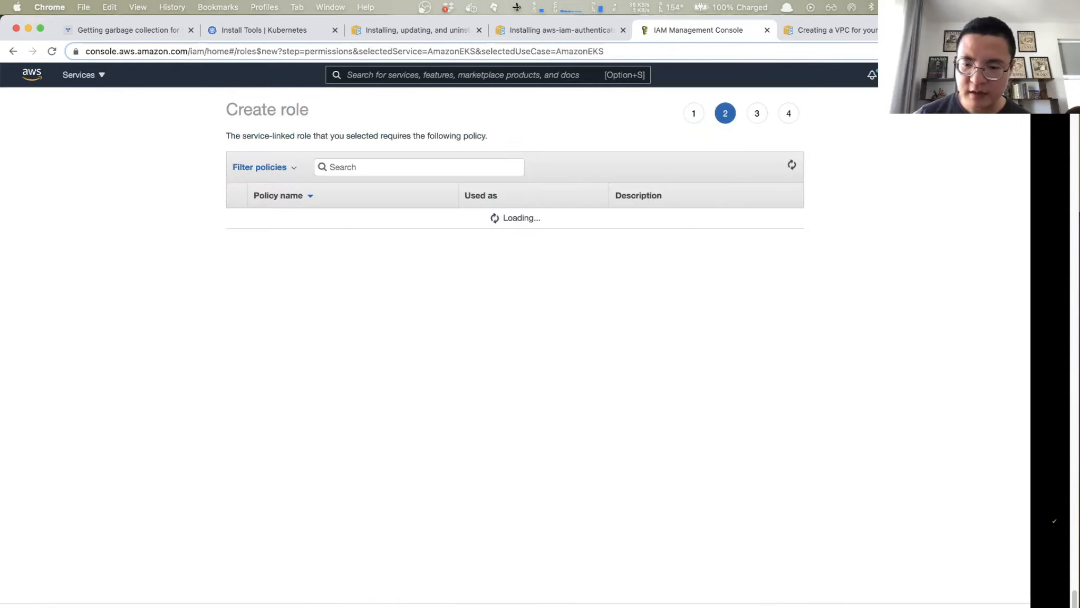
pyautogui.click(768, 607)
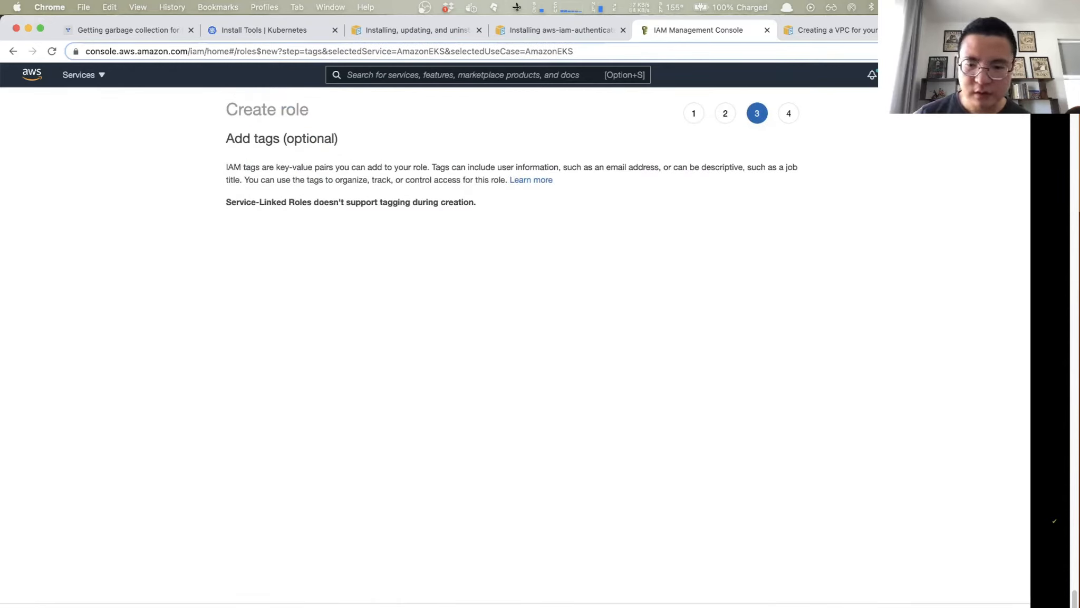
pyautogui.click(768, 607)
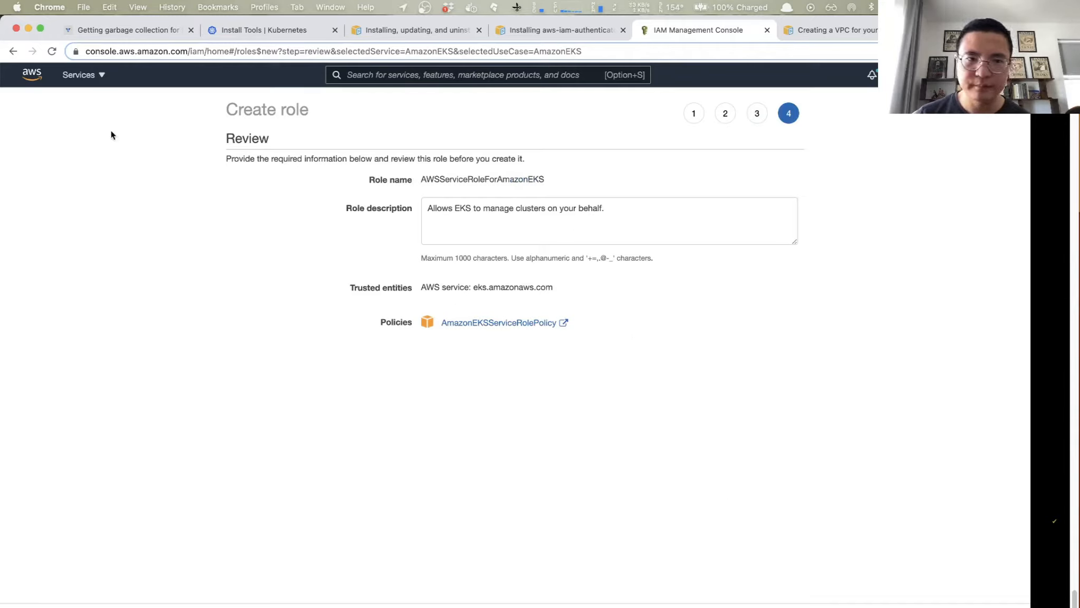
# - Abandon the role under review and return to the IAM service's list of roles
pyautogui.click(409, 76)
pyautogui.write('i')
pyautogui.press('BackSpace')
pyautogui.write('IAM')
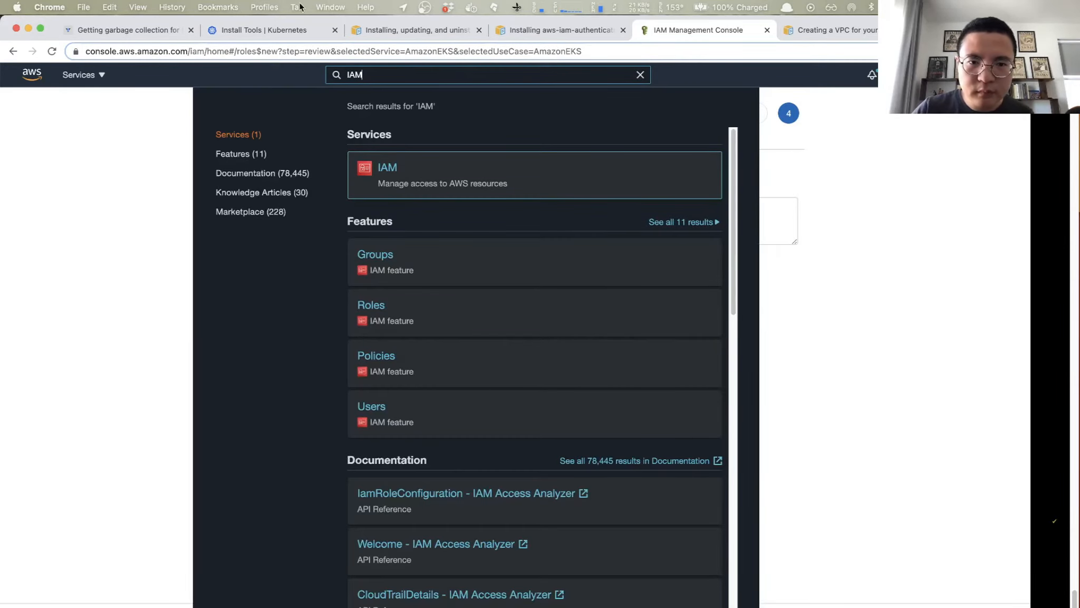
pyautogui.click(388, 168)
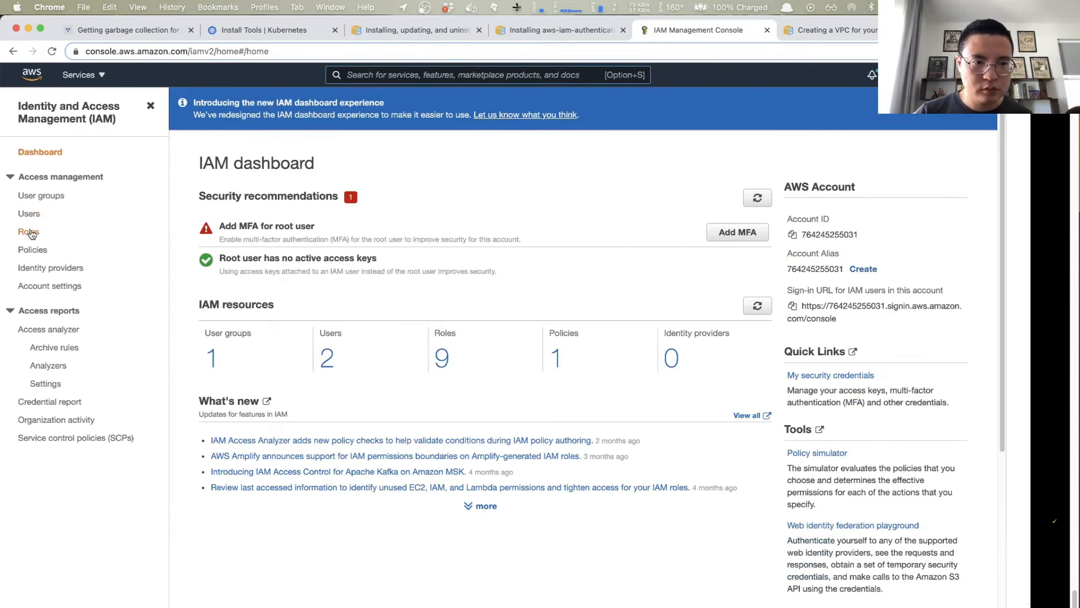
pyautogui.click(30, 232)
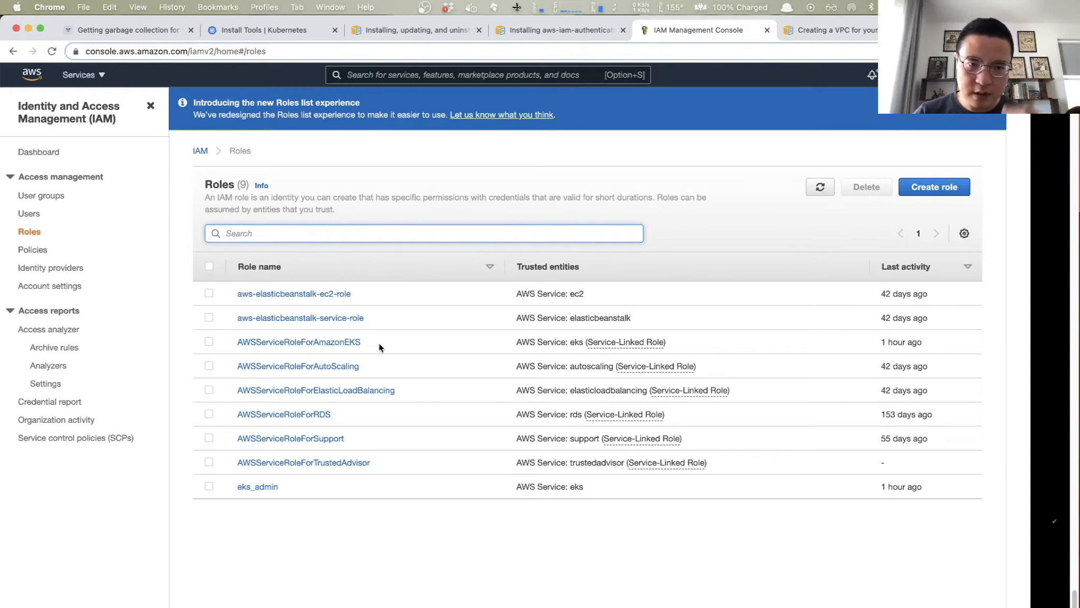
# - Start a new role for the AWS service EKS with the EKS - Cluster use case and continue to the permissions
pyautogui.click(934, 186)
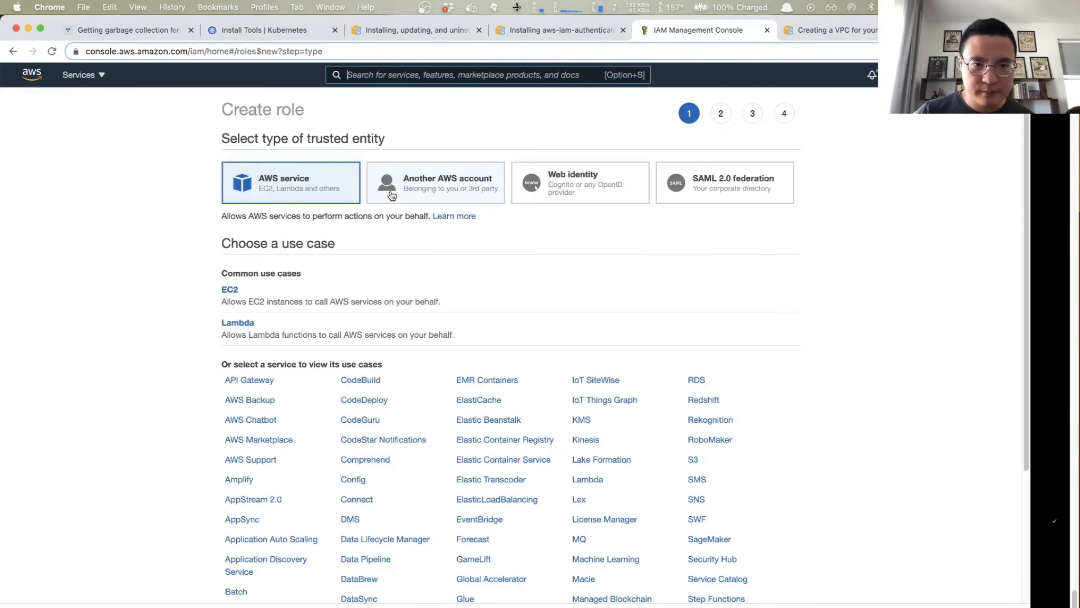
pyautogui.scroll(-3, 302, 389)
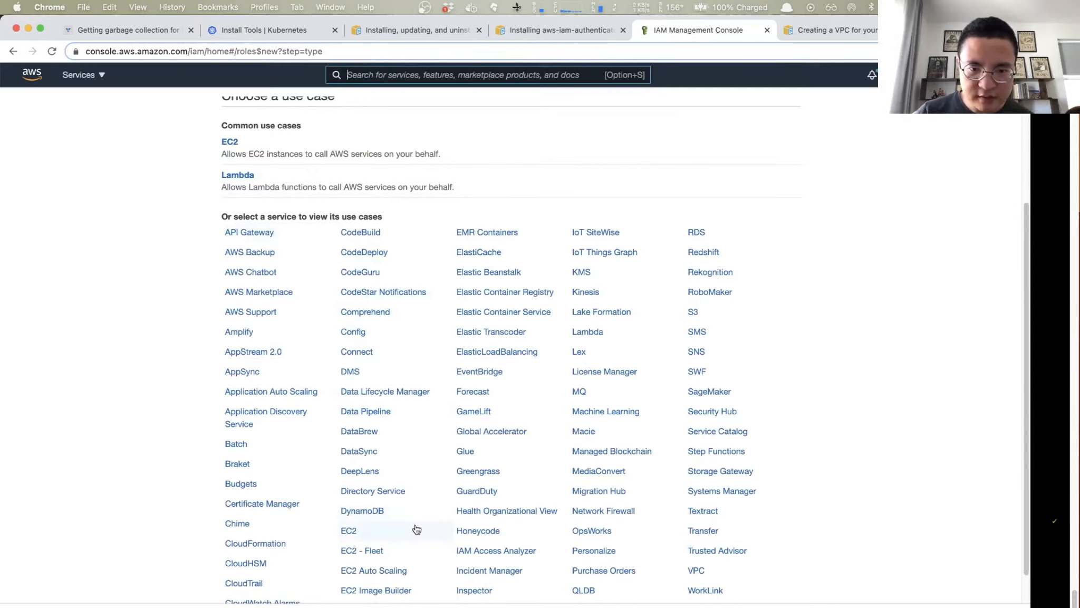
pyautogui.scroll(-2, 364, 569)
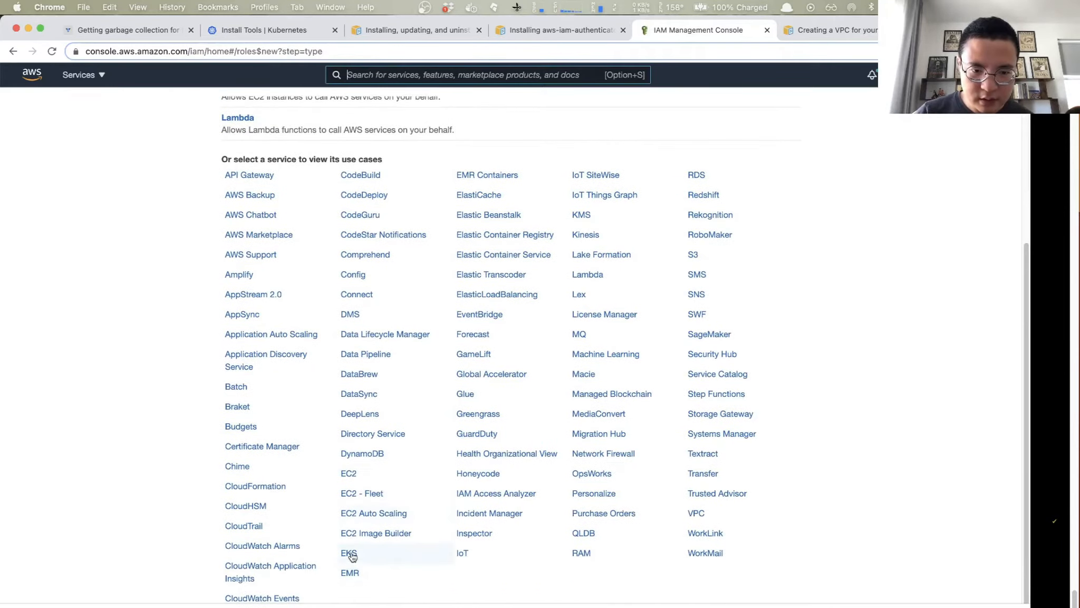
pyautogui.click(349, 553)
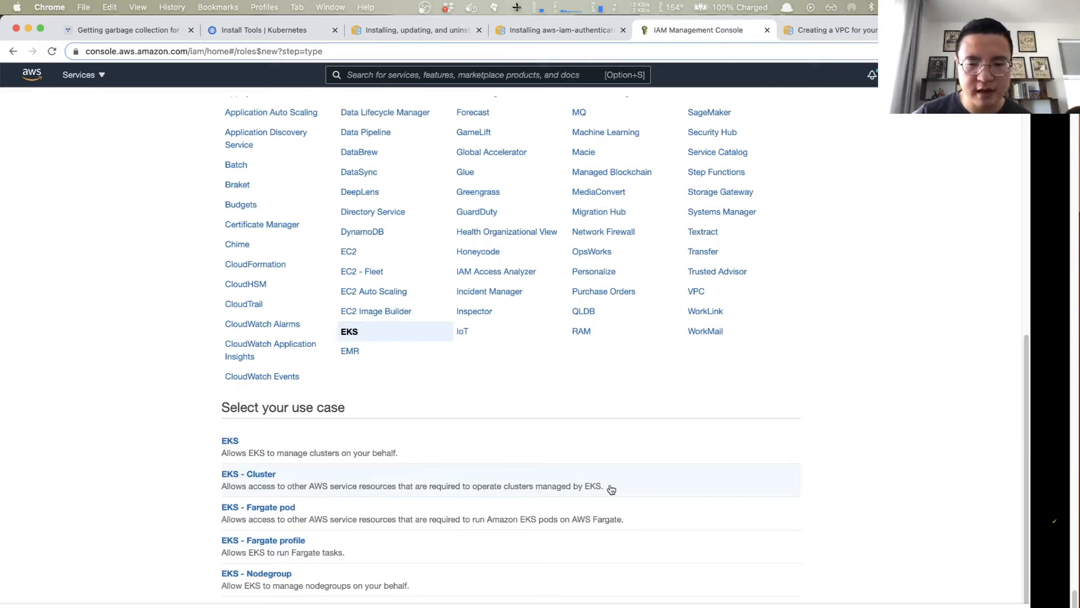
pyautogui.click(590, 484)
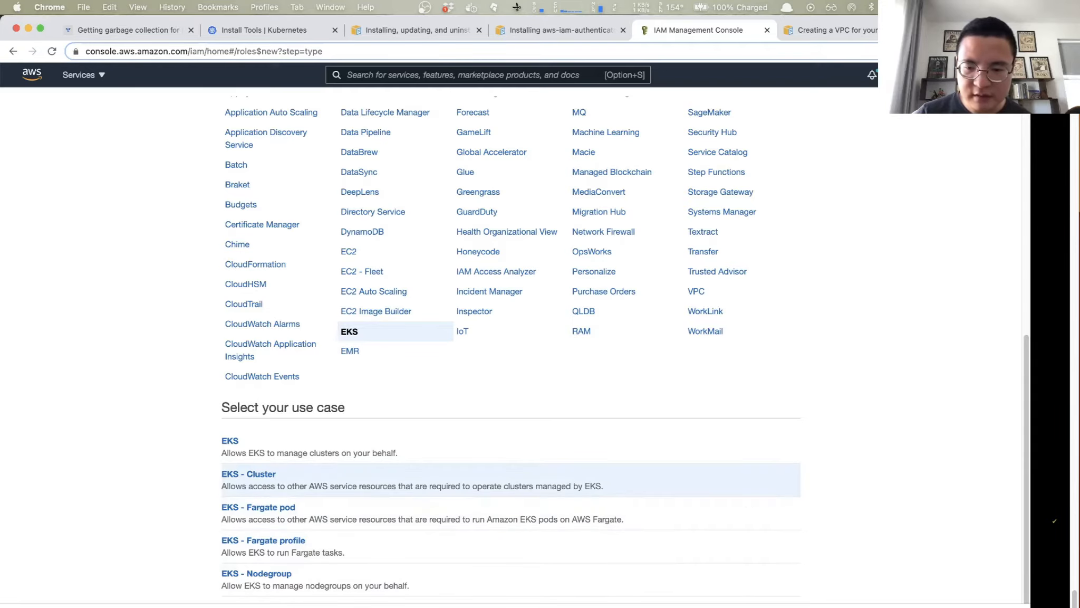
pyautogui.click(764, 606)
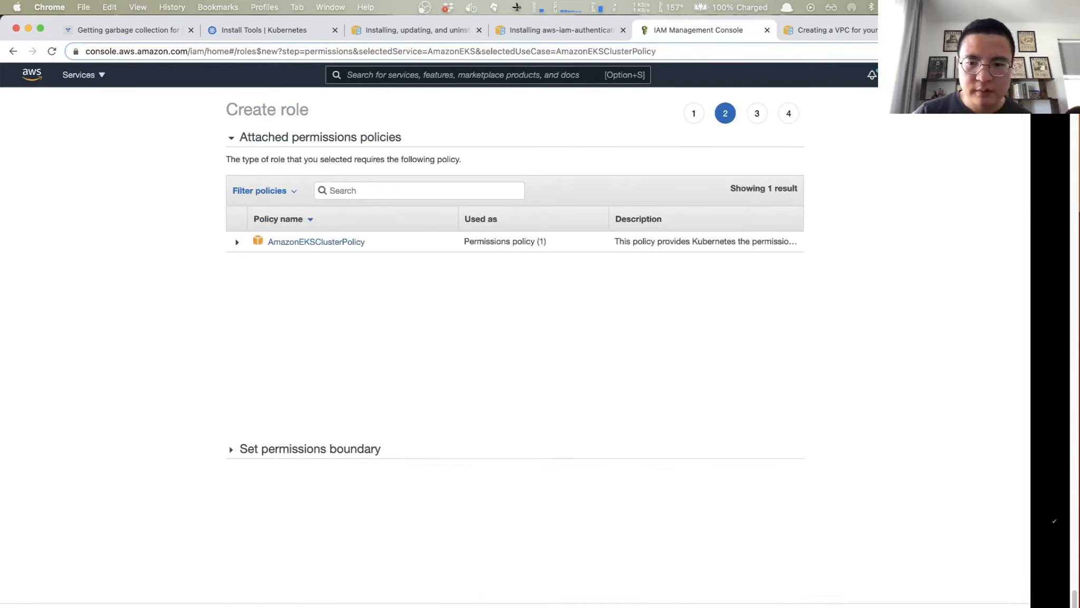
# - Inspect the JSON of the attached AmazonEKSClusterPolicy and continue to the role review without adding tags
pyautogui.click(238, 242)
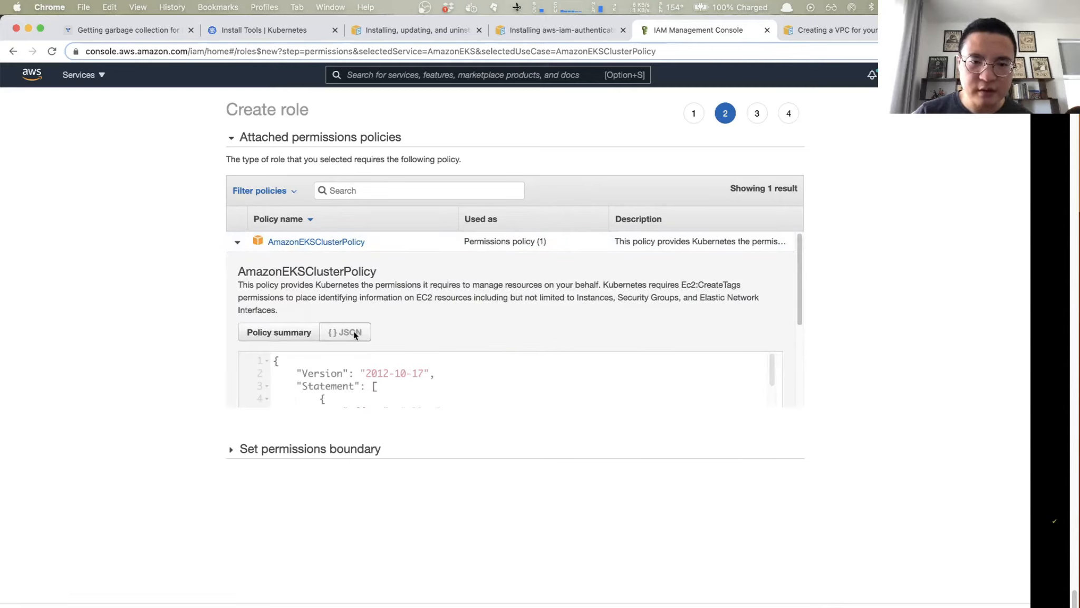
pyautogui.scroll(-2, 406, 390)
pyautogui.scroll(-10, 406, 389)
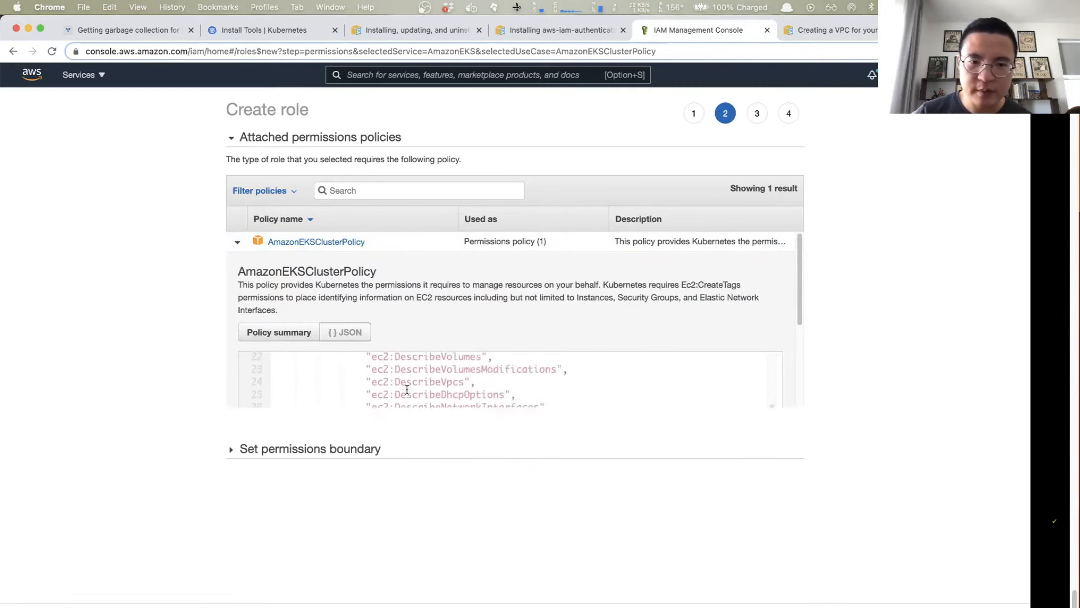
pyautogui.scroll(-6, 406, 389)
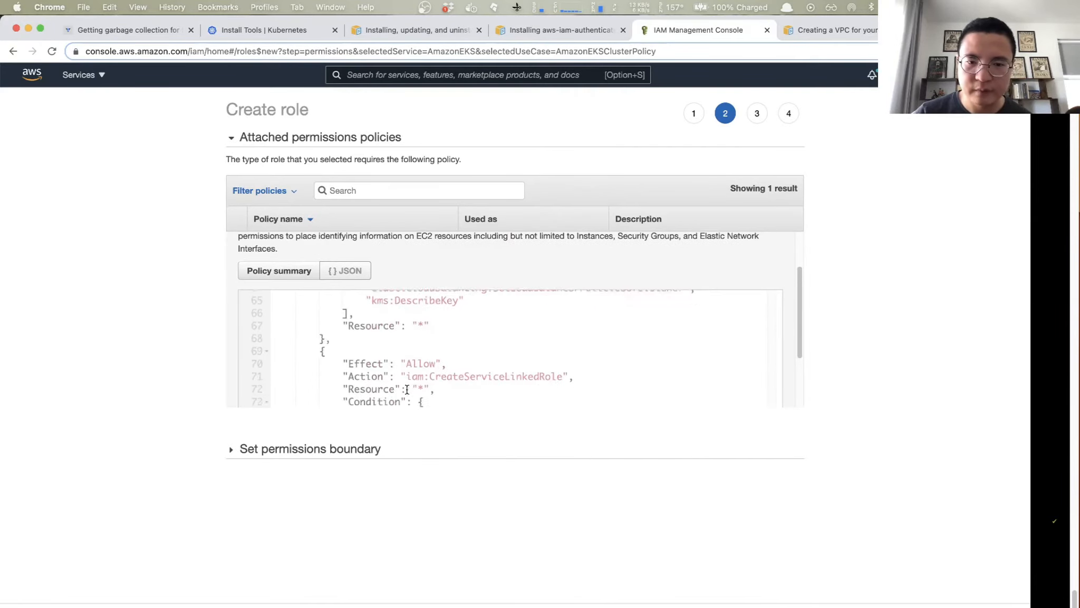
pyautogui.scroll(5, 405, 388)
pyautogui.click(765, 595)
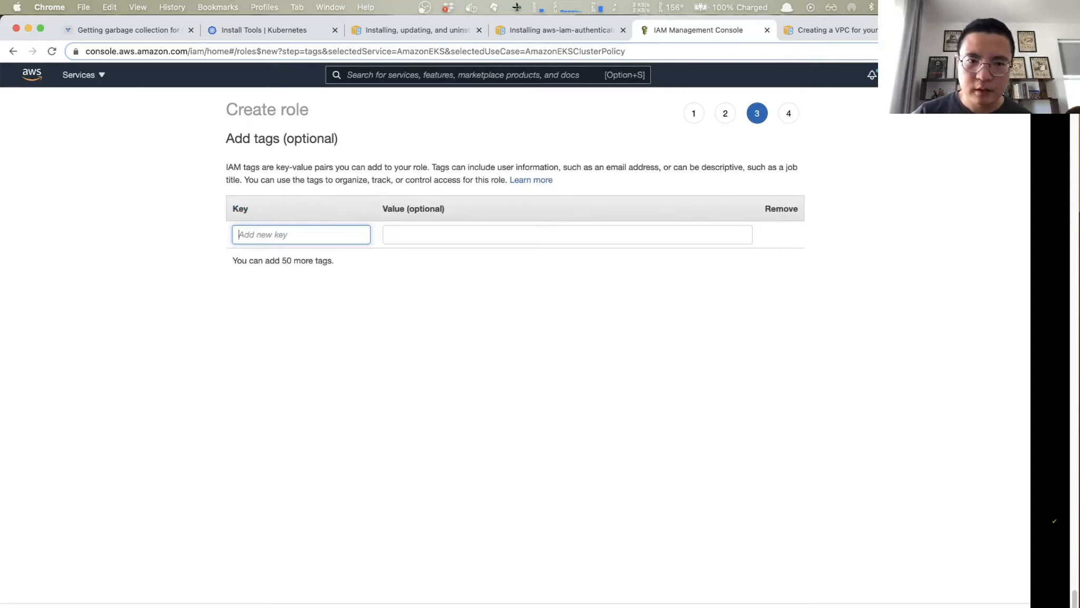
pyautogui.click(766, 605)
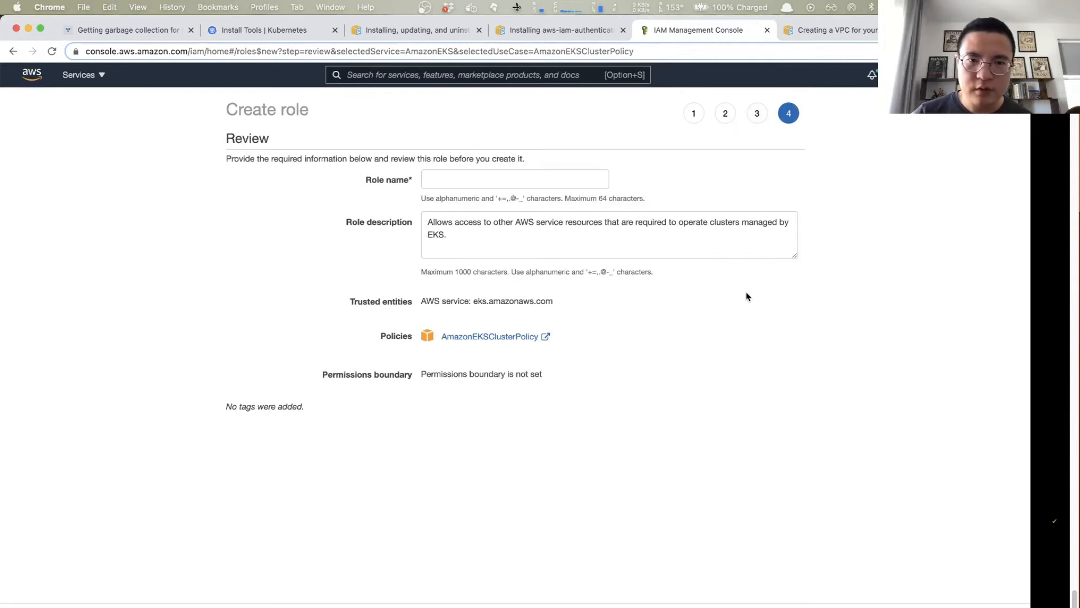
# - Try to name the EKS cluster role under review eks_admin
pyautogui.click(465, 179)
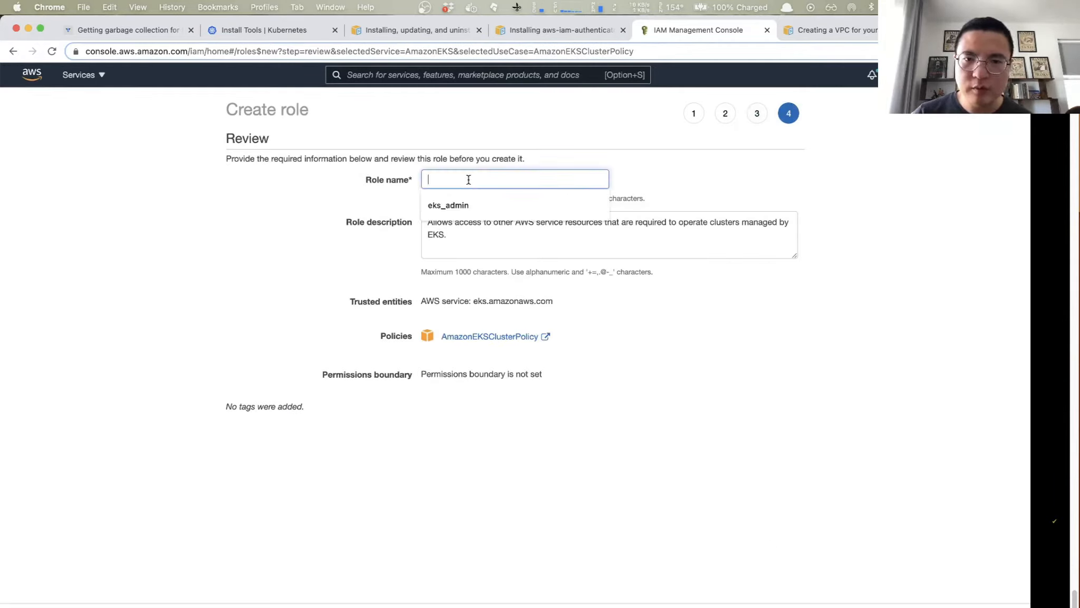
pyautogui.click(442, 207)
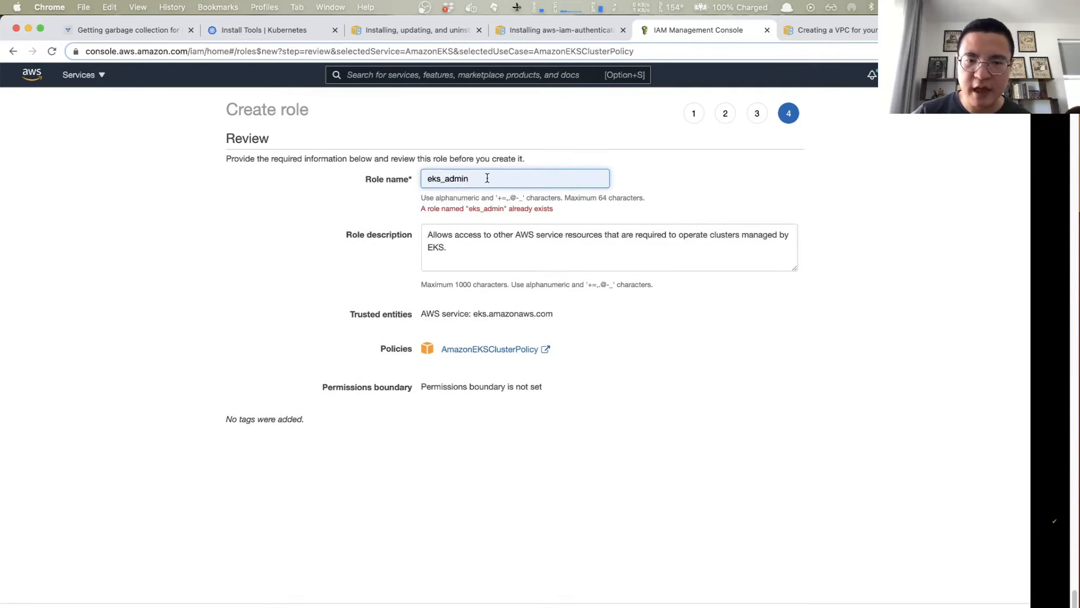
pyautogui.click(868, 416)
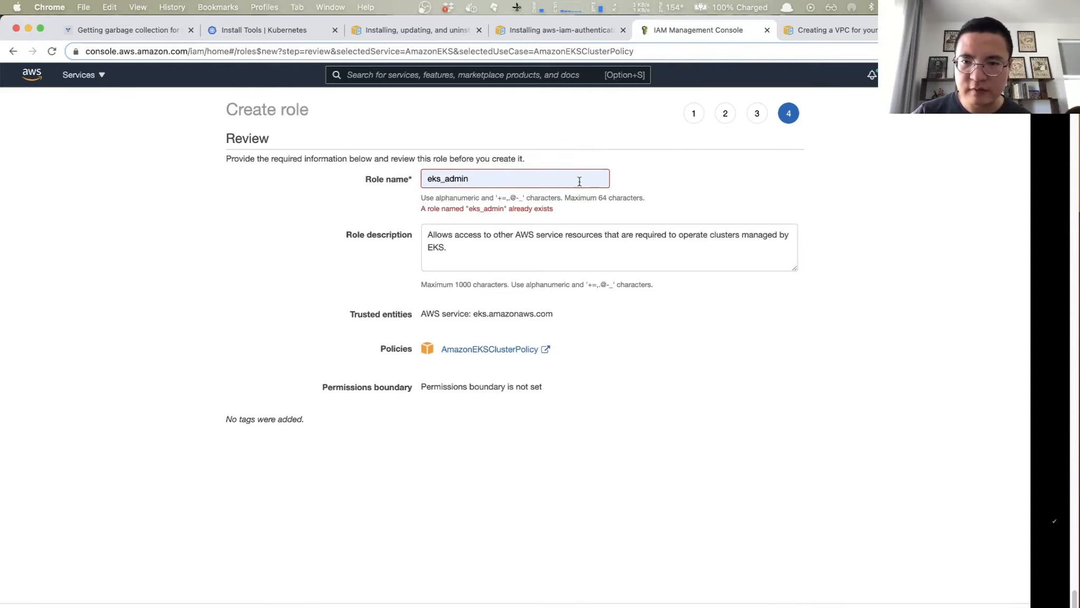
# - Leave the role review and check the existing roles in the IAM service
pyautogui.click(435, 77)
pyautogui.write('IAM')
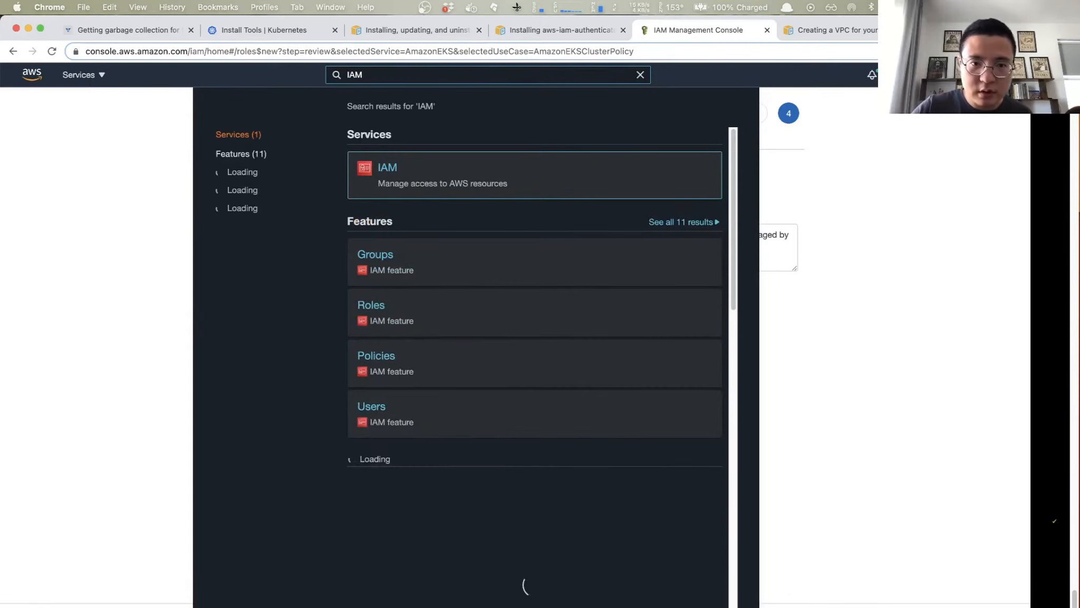
pyautogui.click(390, 170)
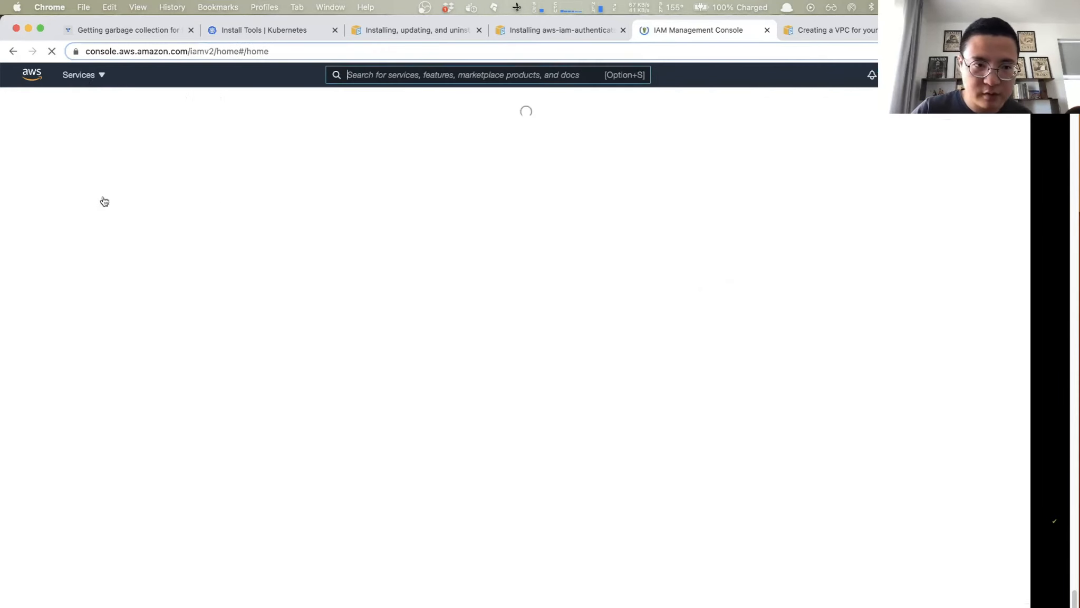
pyautogui.click(31, 236)
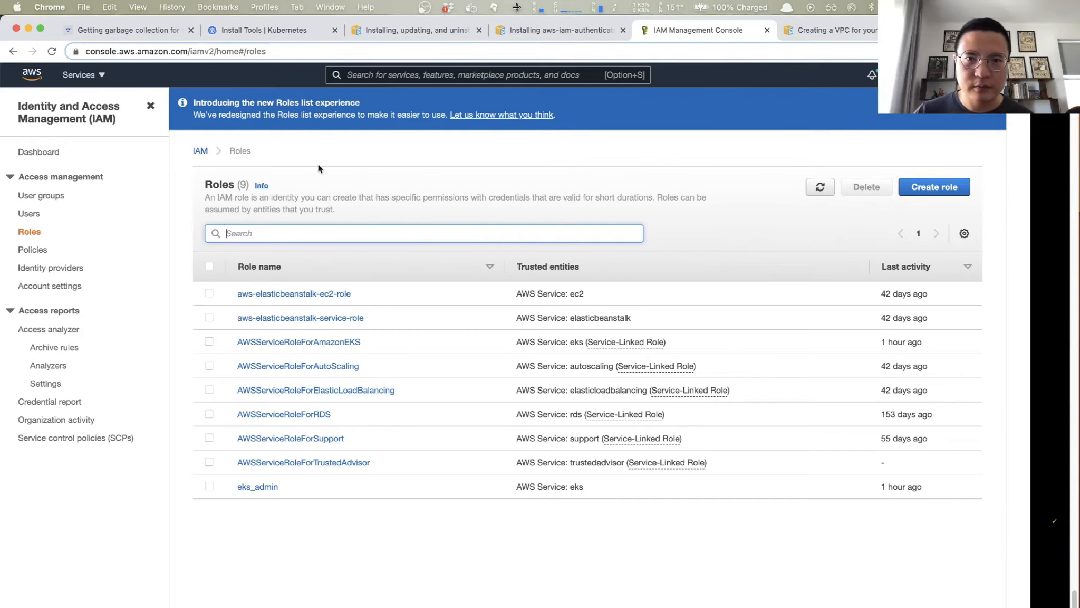
# - Find the CloudFormation service and view its list of stacks
pyautogui.click(447, 75)
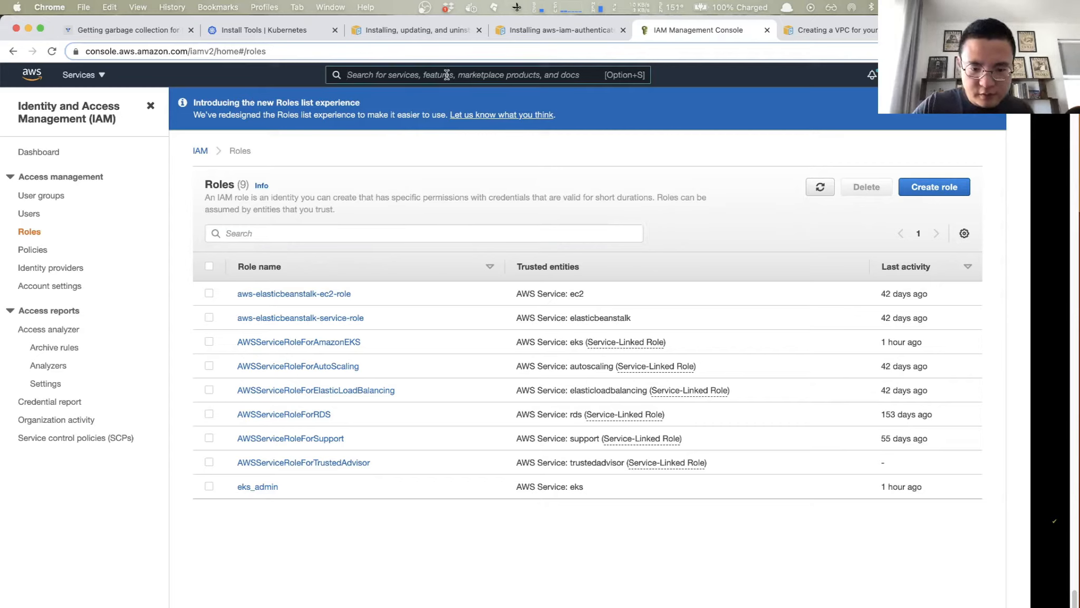
pyautogui.write('C')
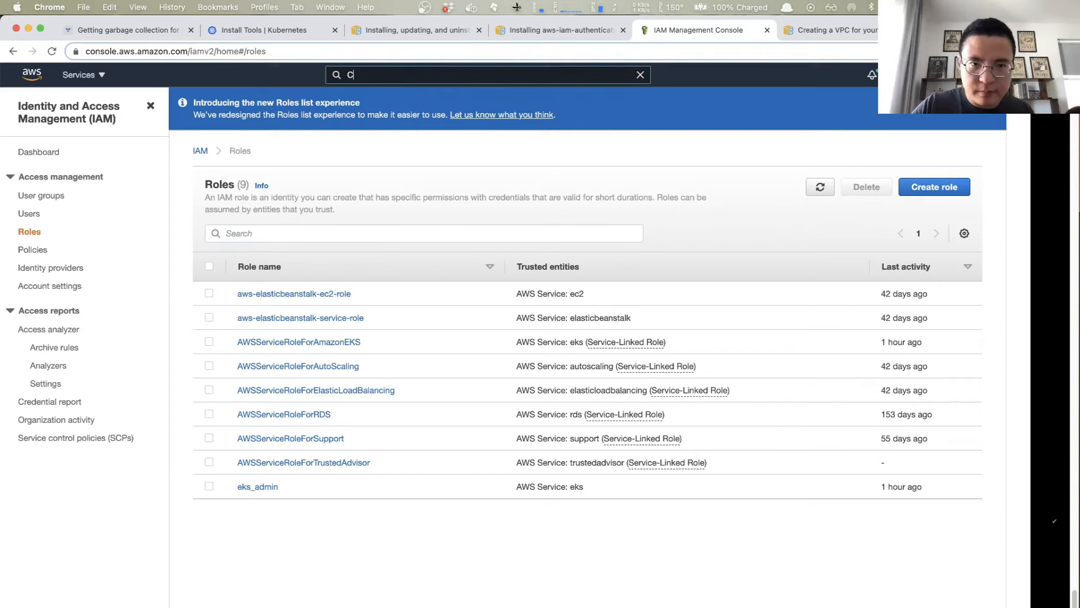
pyautogui.write('loudFor')
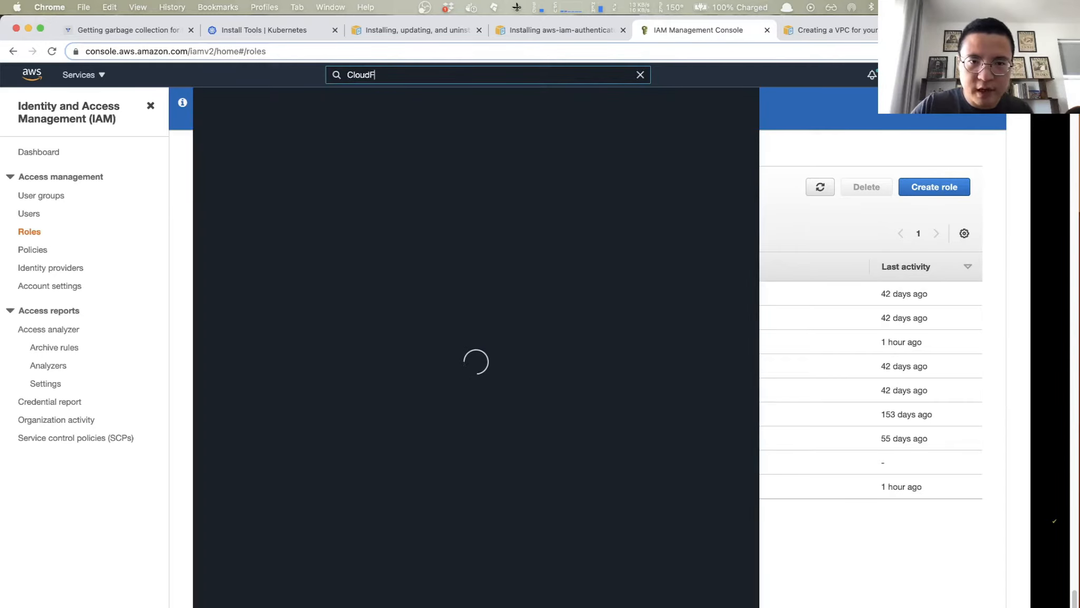
pyautogui.write('mation')
pyautogui.press('Return')
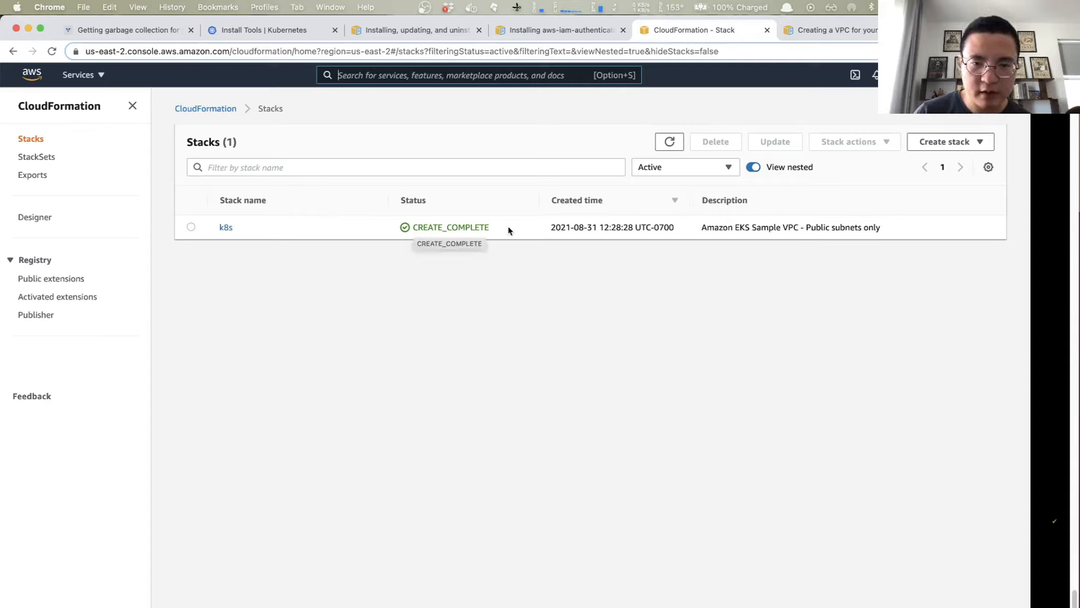
# - Find the VPC service, list the VPCs and select k8s-VPC
pyautogui.click(483, 75)
pyautogui.write('VPC')
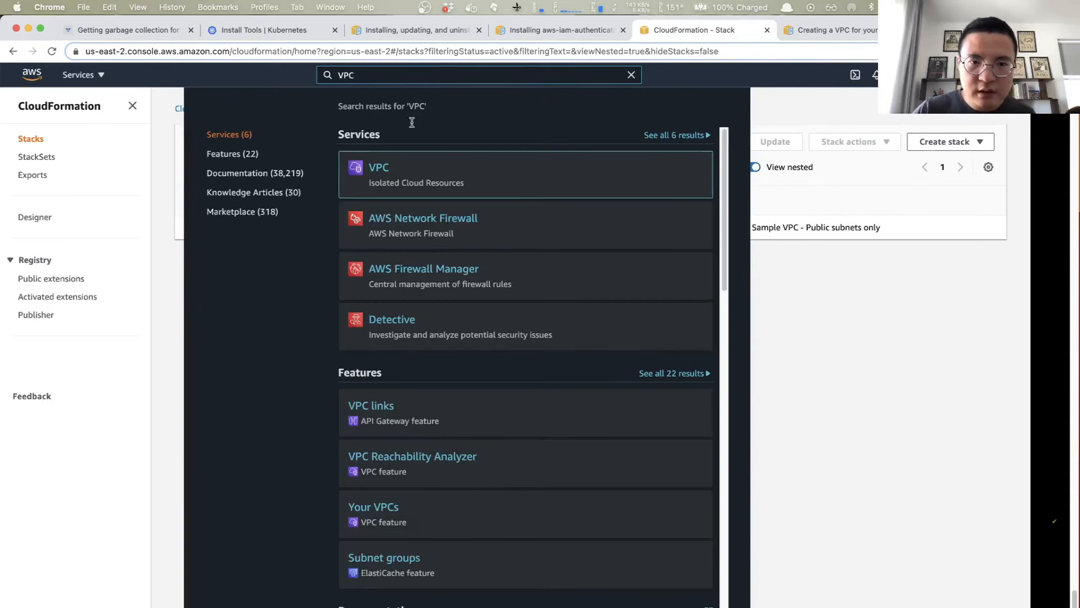
pyautogui.click(382, 173)
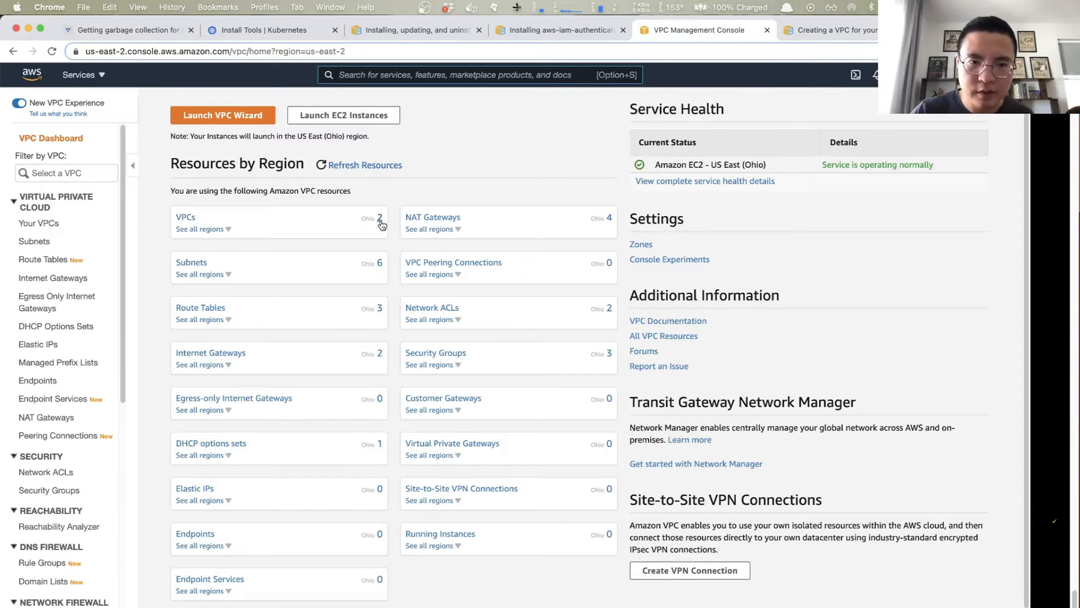
pyautogui.click(184, 217)
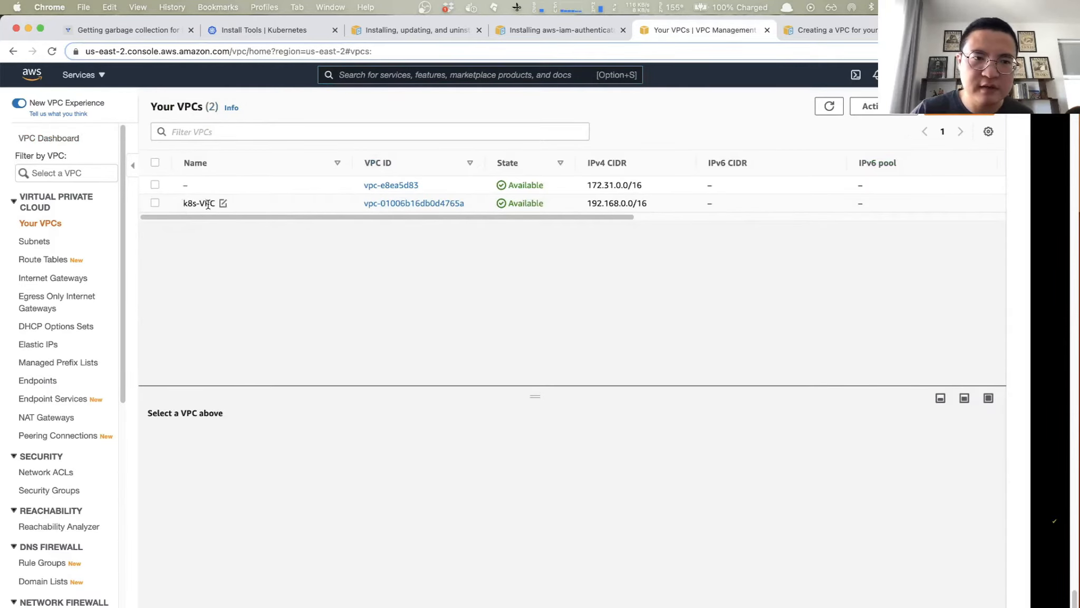
pyautogui.moveTo(214, 203); pyautogui.dragTo(181, 204)
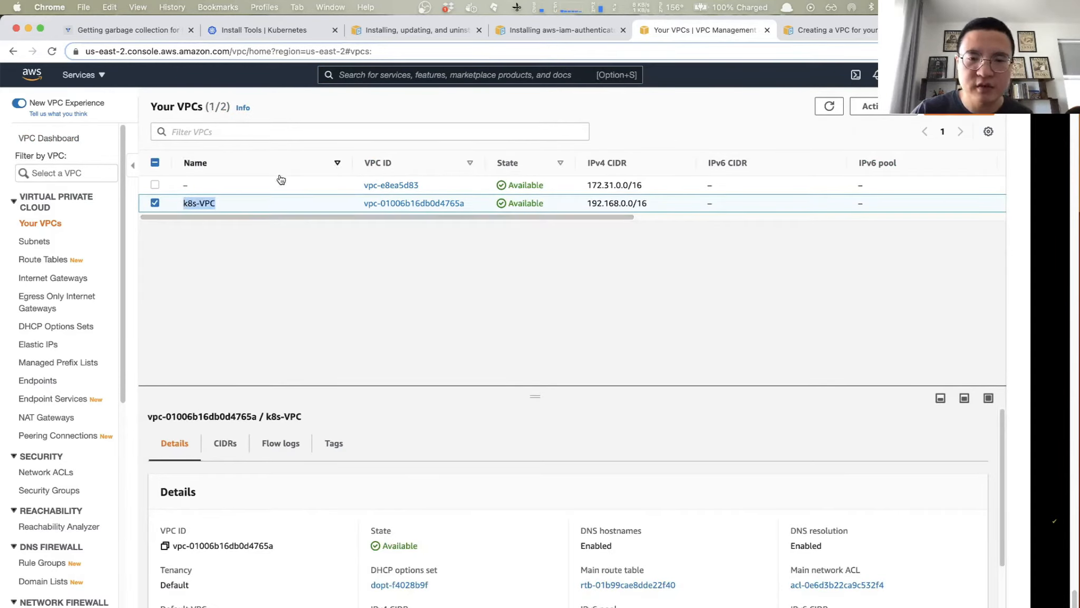
# - Examine the CIDRs and details of k8s-VPC in an enlarged details pane and view the list of subnets
pyautogui.scroll(-1, 461, 423)
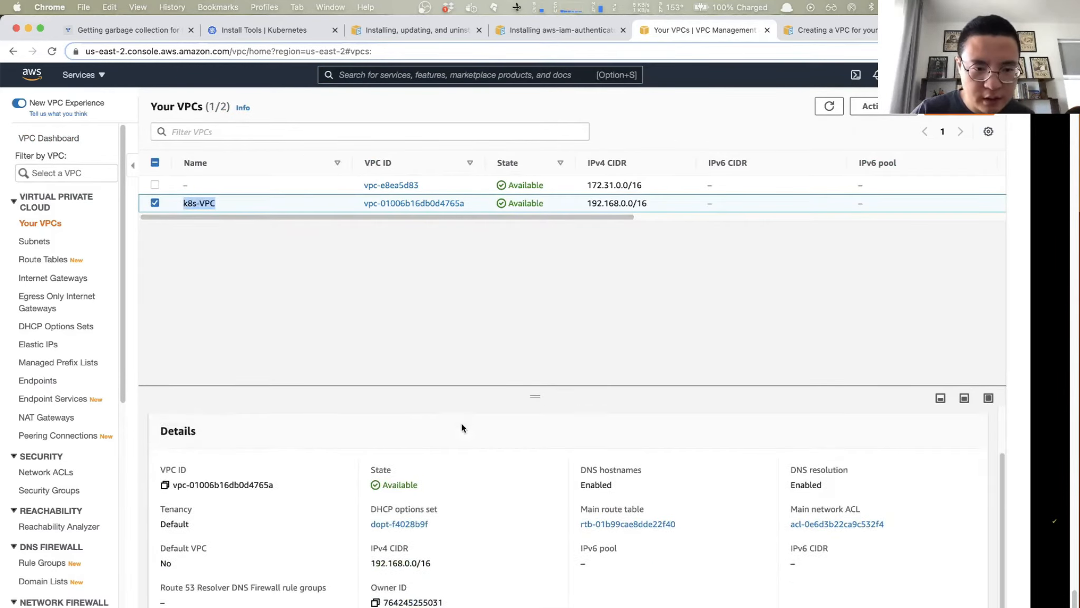
pyautogui.click(220, 415)
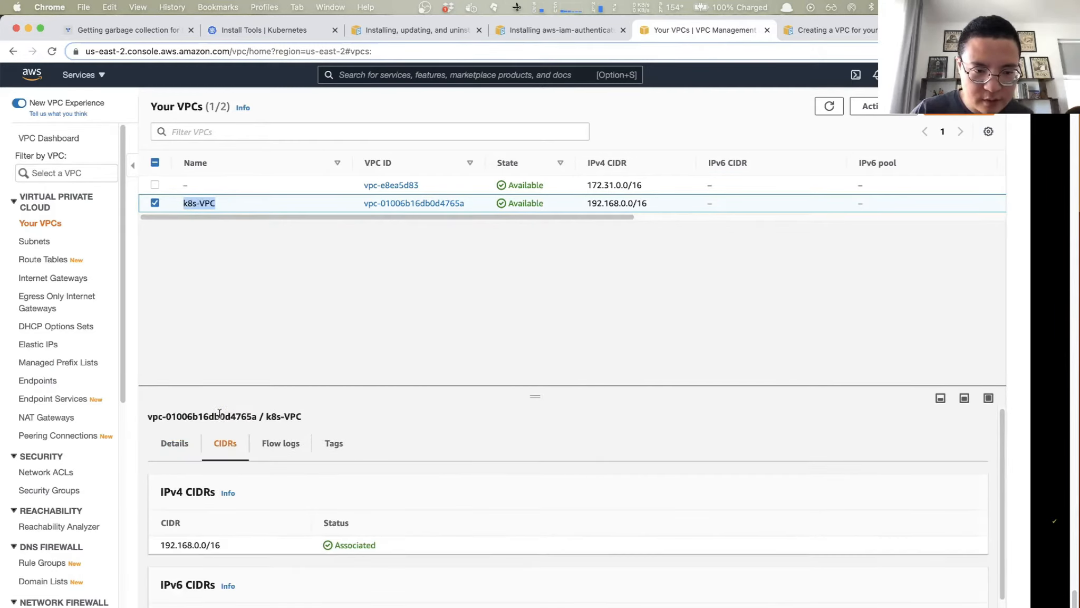
pyautogui.moveTo(546, 398); pyautogui.dragTo(543, 269)
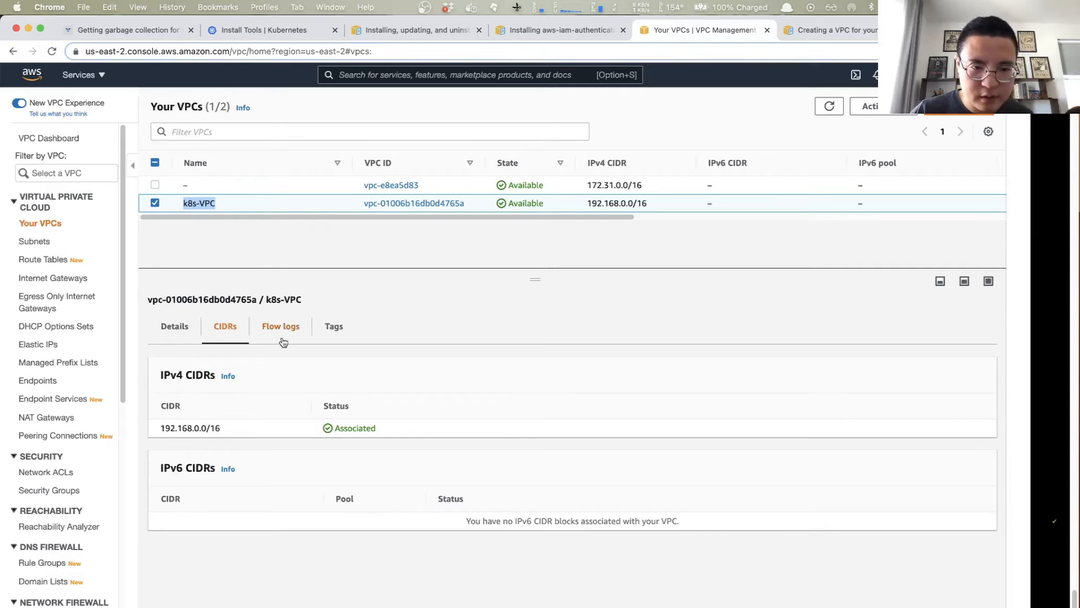
pyautogui.click(173, 327)
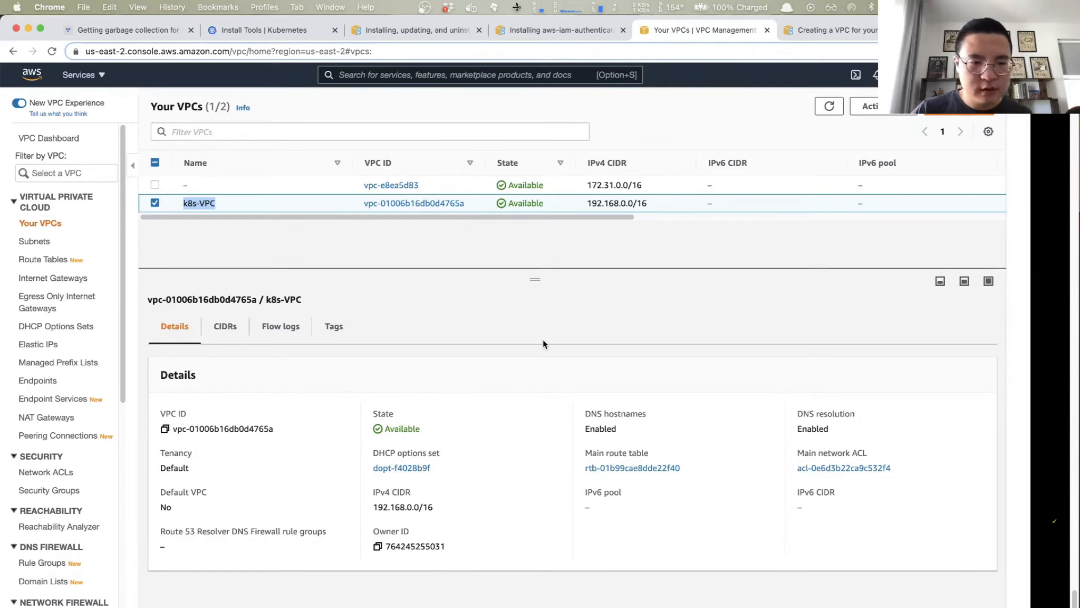
pyautogui.click(34, 241)
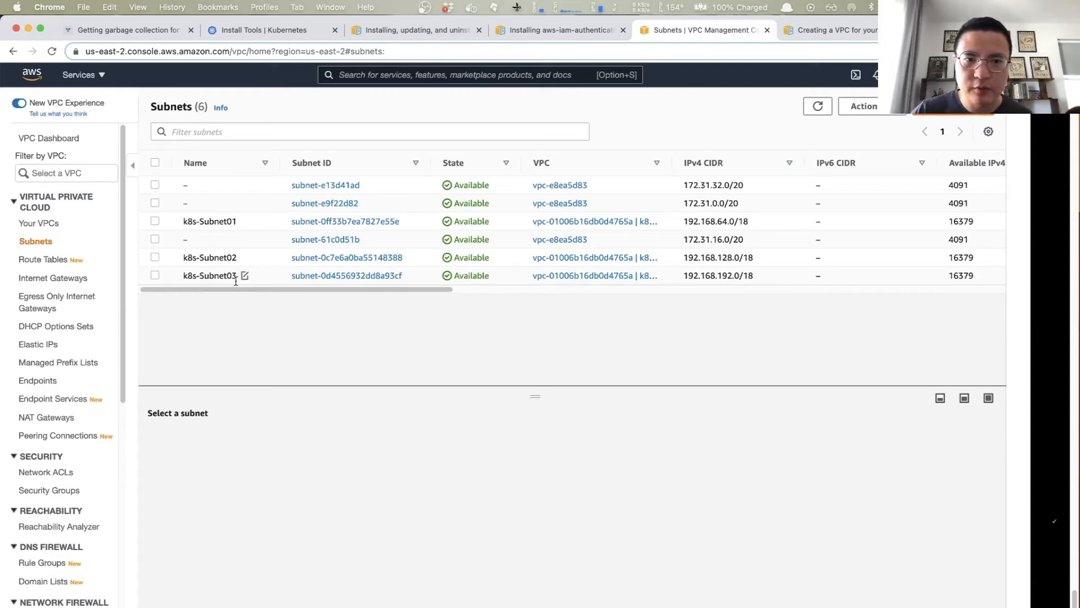
# - Find EKS among the AWS services and open Elastic Kubernetes Service
pyautogui.click(477, 80)
pyautogui.write('E')
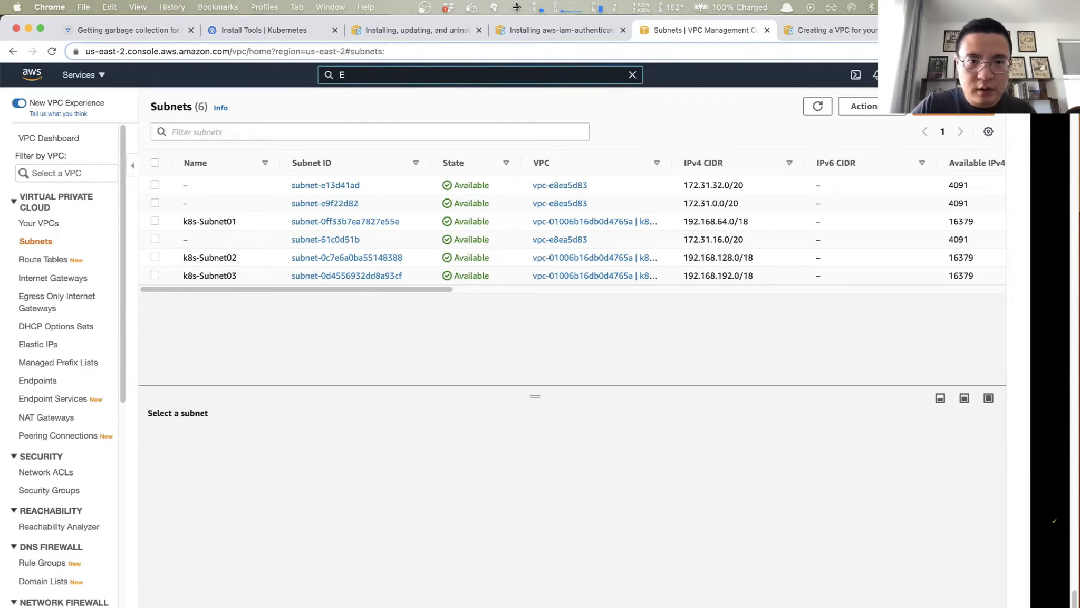
pyautogui.write('KS')
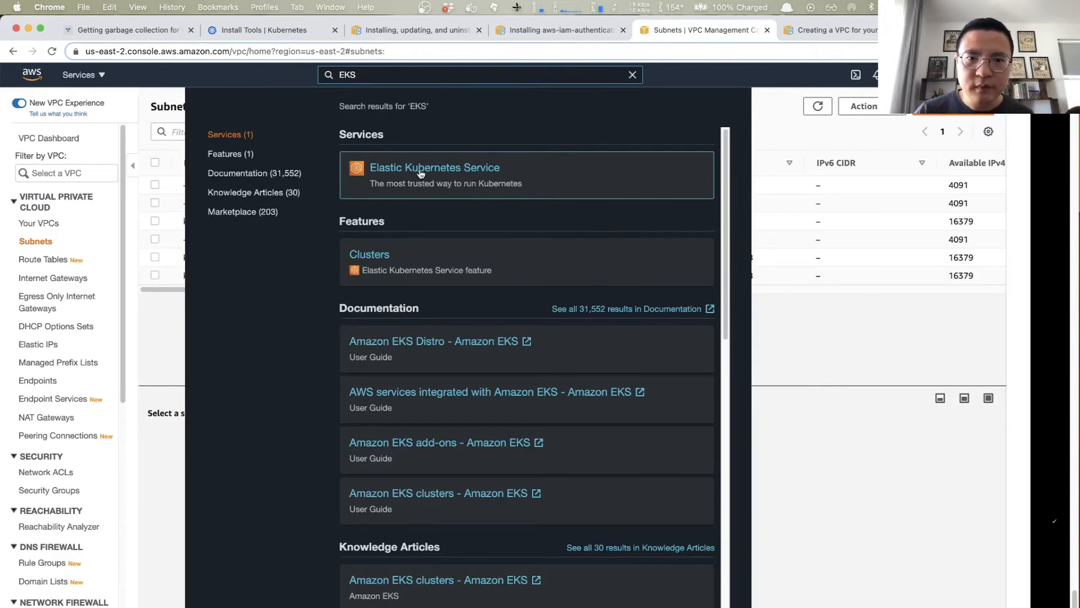
pyautogui.click(420, 173)
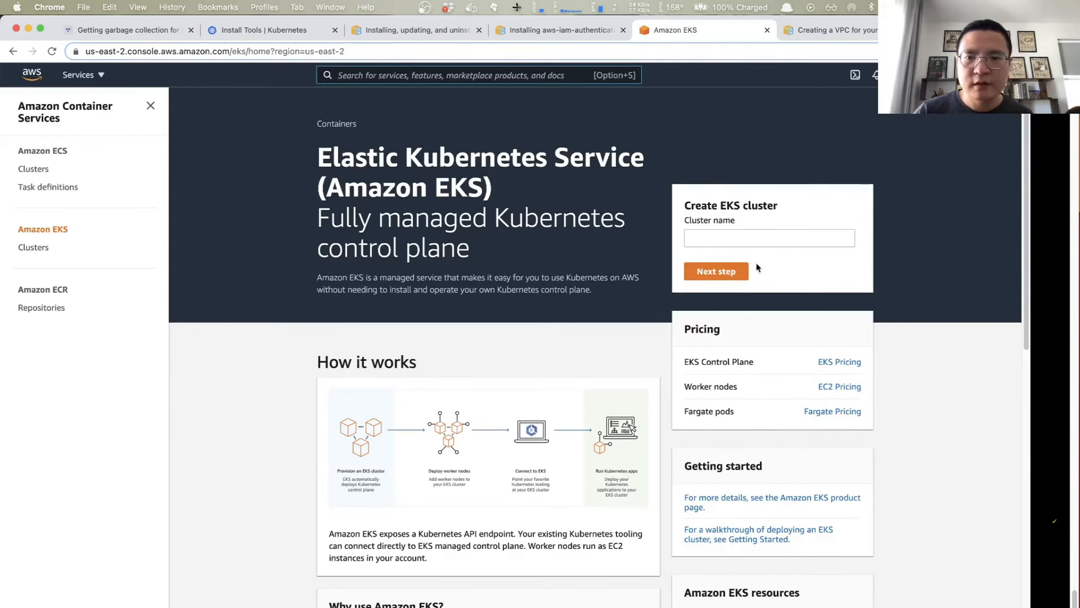
# - Name the new EKS cluster zztalk_demo and proceed to its configuration
pyautogui.click(783, 236)
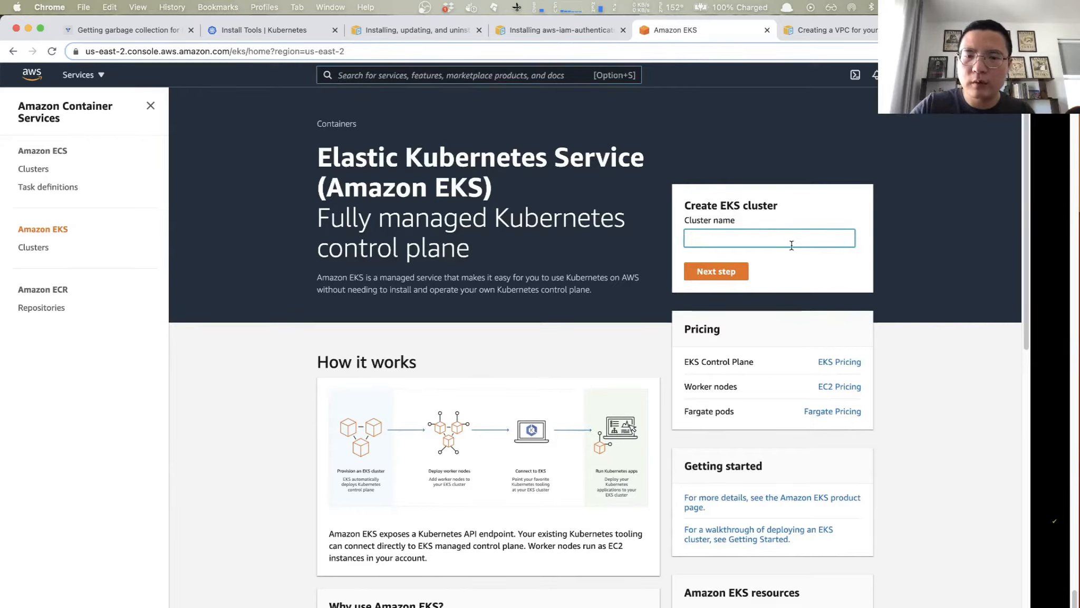
pyautogui.write('zztal')
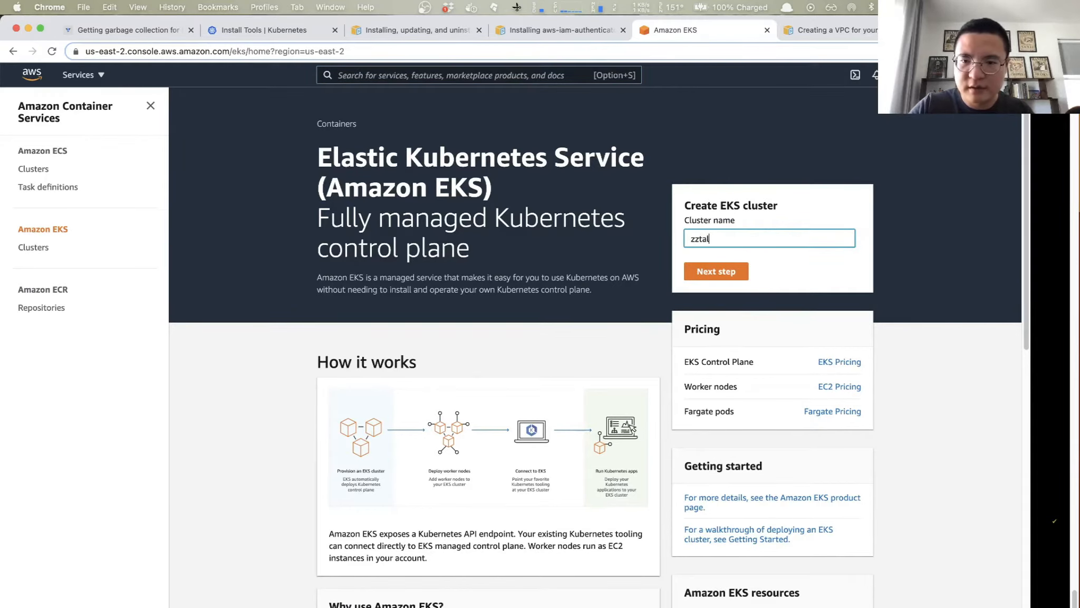
pyautogui.write('k_dmo')
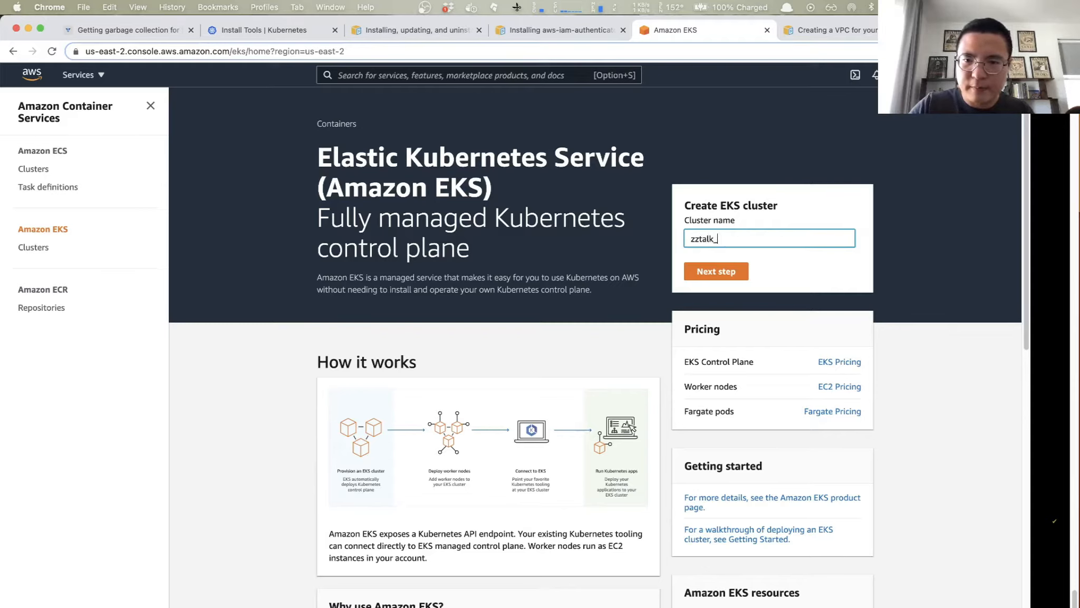
pyautogui.press('BackSpace')
pyautogui.press('BackSpace')
pyautogui.write('emo')
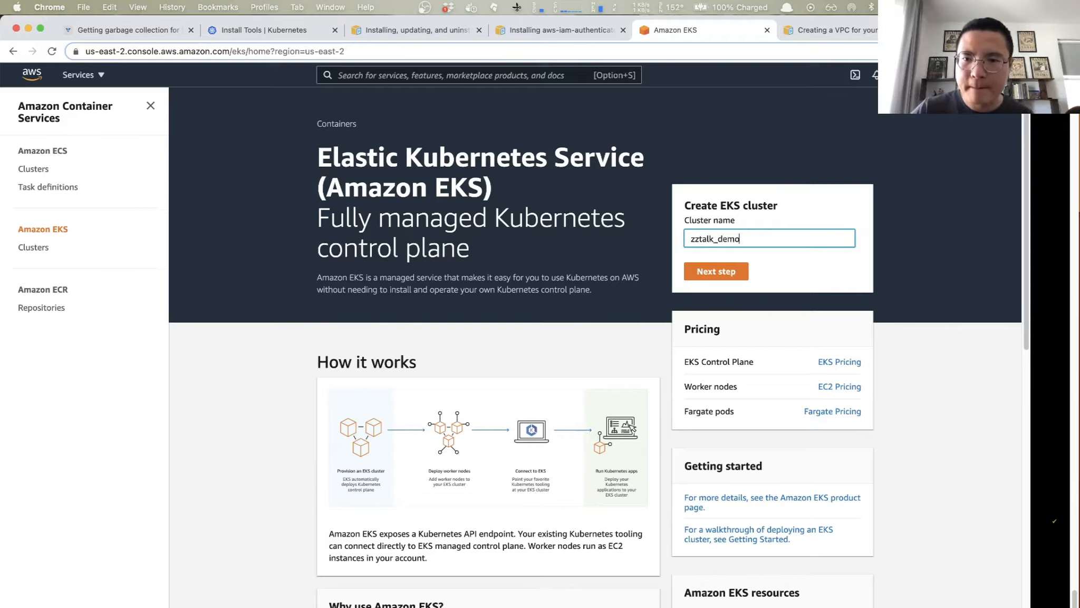
pyautogui.click(718, 272)
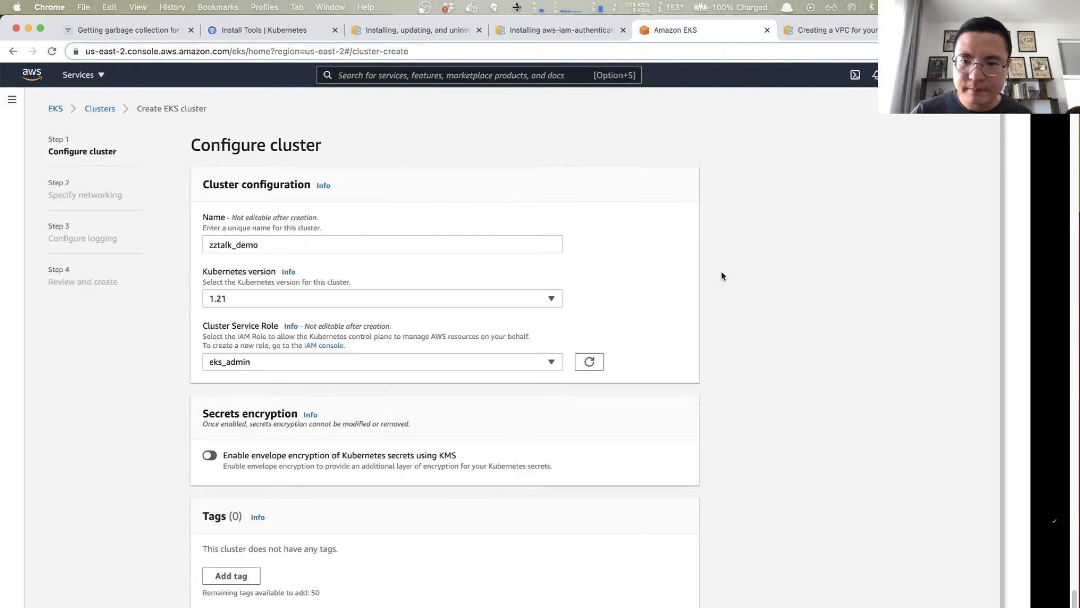
# - Review the available Kubernetes versions, keep version 1.21 and the eks_admin service role, and continue to networking
pyautogui.scroll(-1, 313, 254)
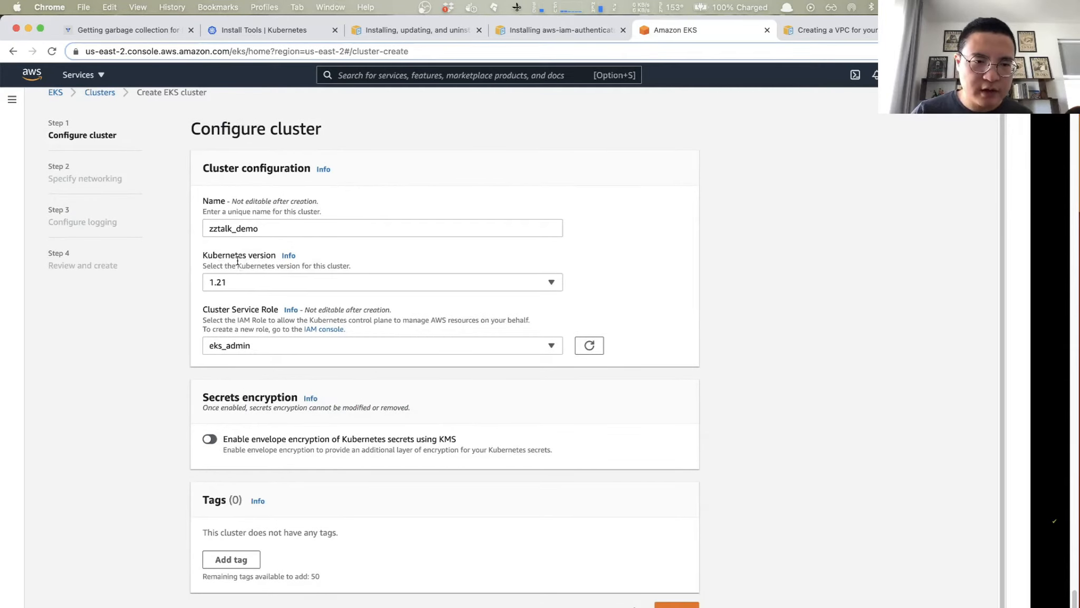
pyautogui.click(280, 284)
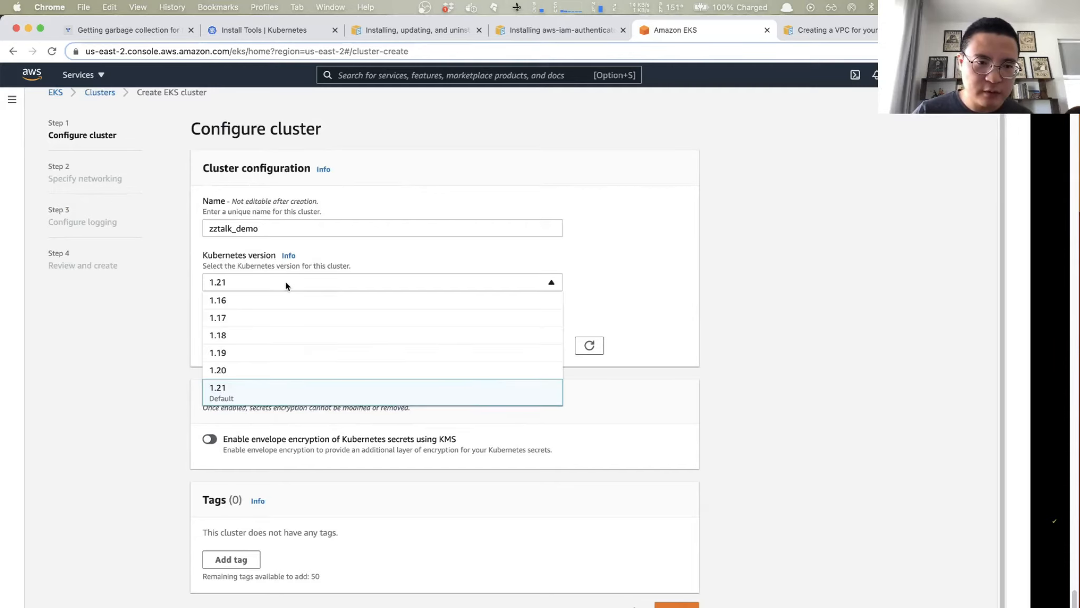
pyautogui.click(411, 259)
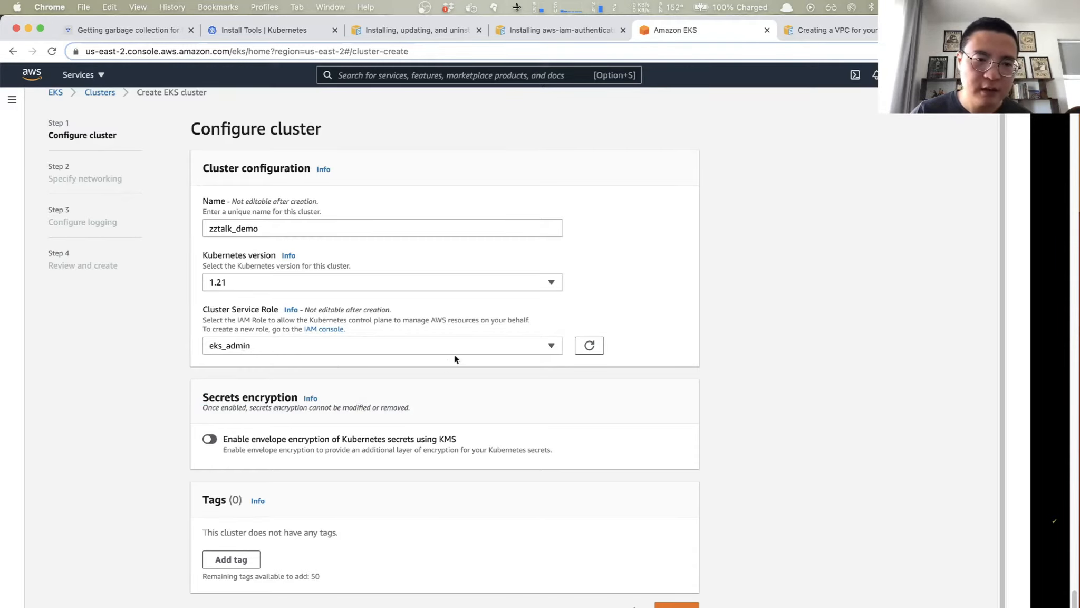
pyautogui.scroll(-2, 495, 368)
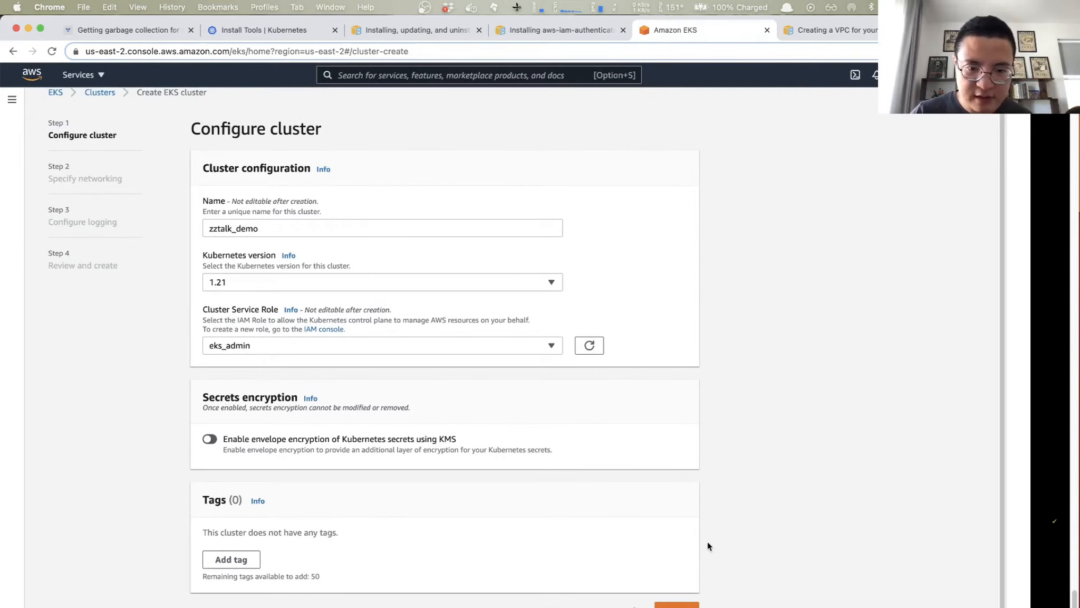
pyautogui.click(676, 604)
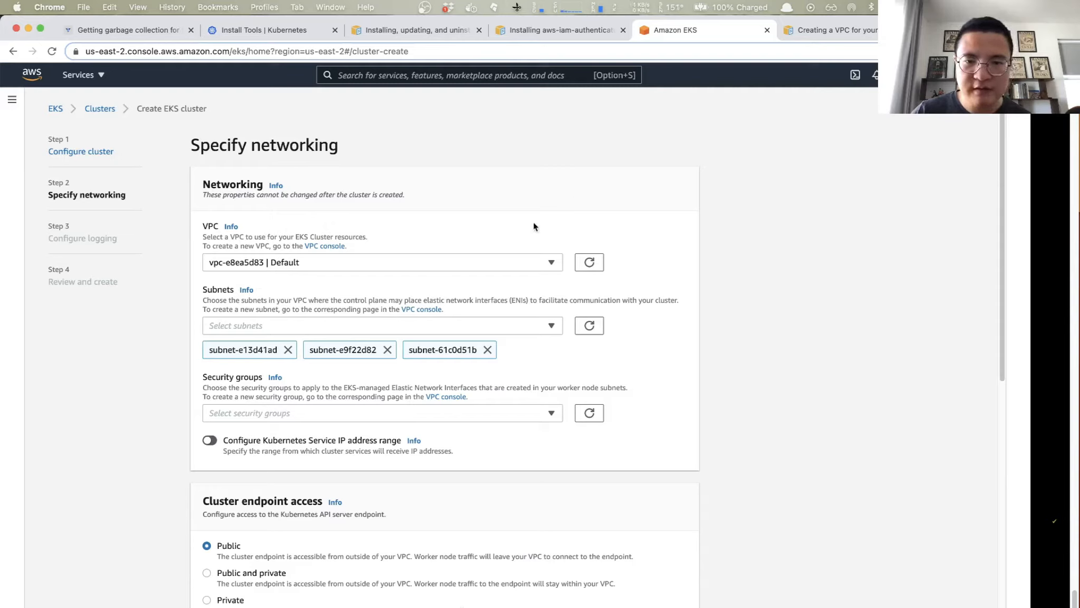
# - Select k8s-VPC as the cluster's VPC, keeping its preselected subnets
pyautogui.click(551, 263)
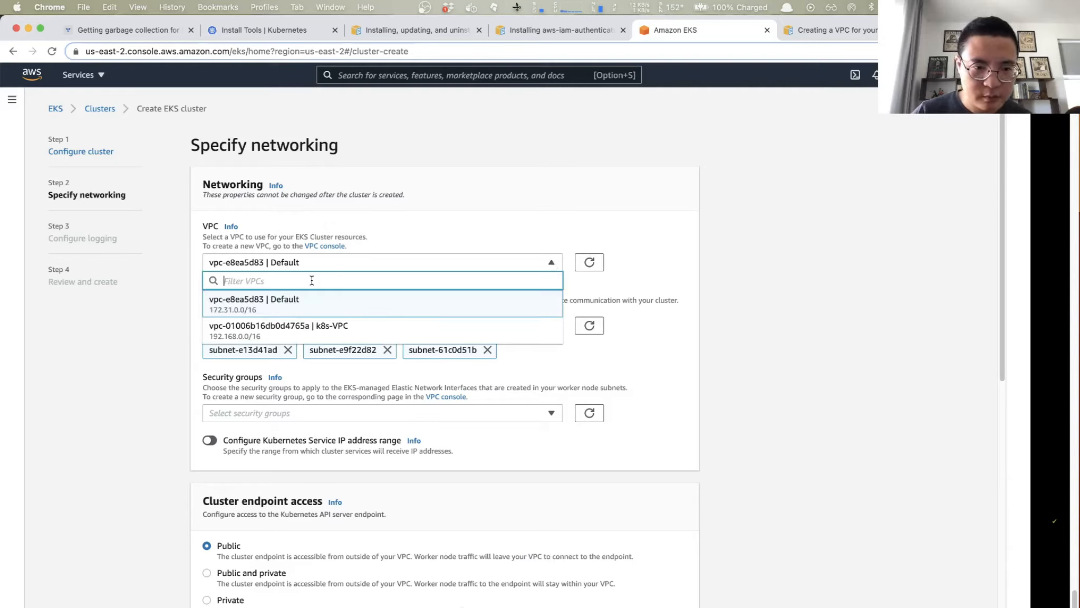
pyautogui.click(326, 332)
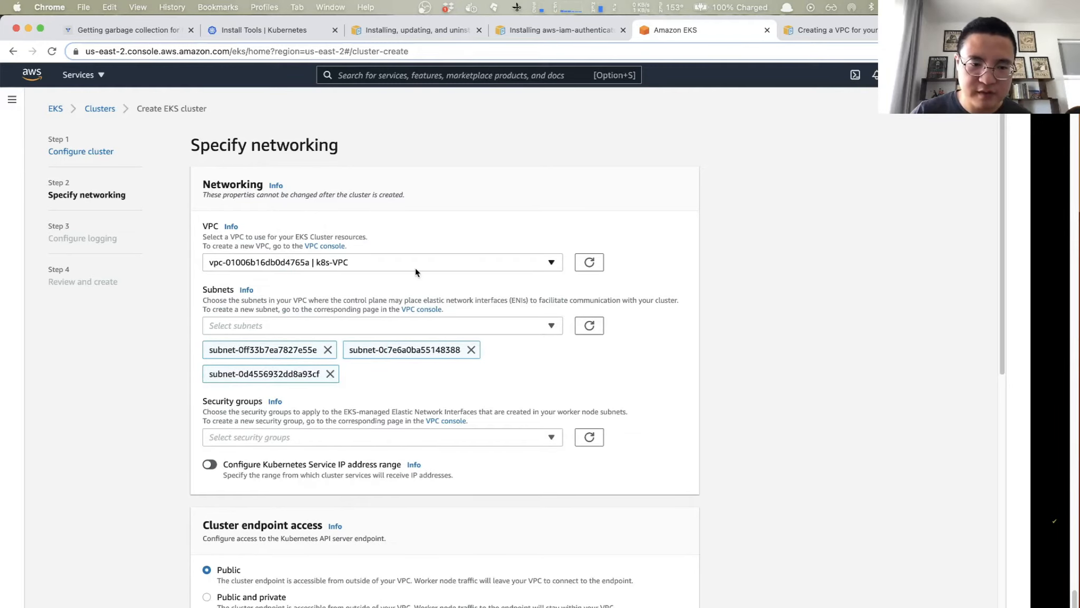
pyautogui.scroll(-5, 415, 268)
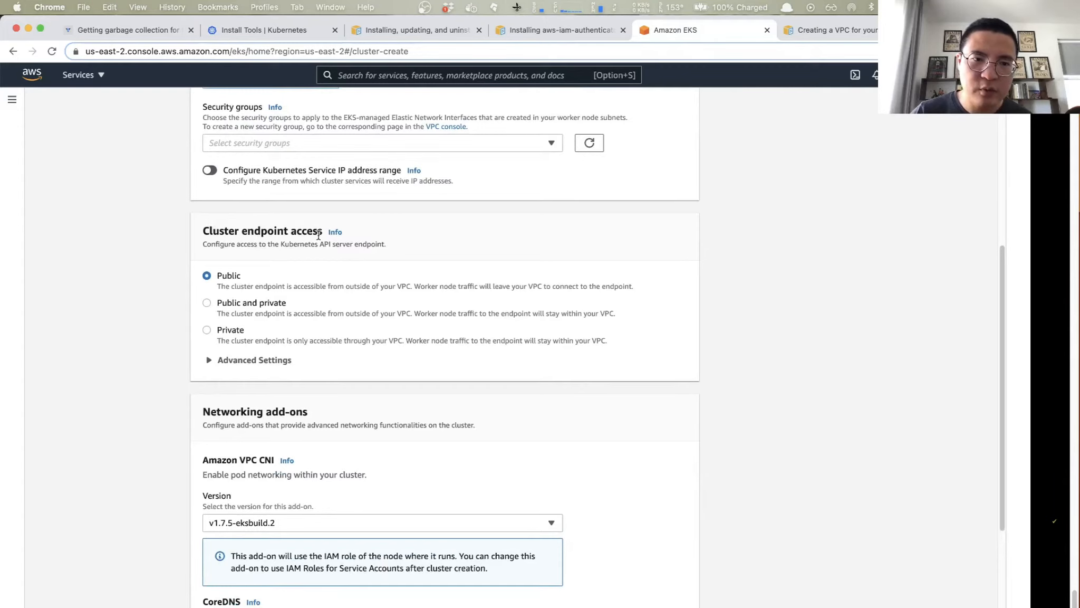
# - Keep public cluster endpoint access and the default networking add-on versions, and continue to the logging configuration
pyautogui.scroll(2, 363, 177)
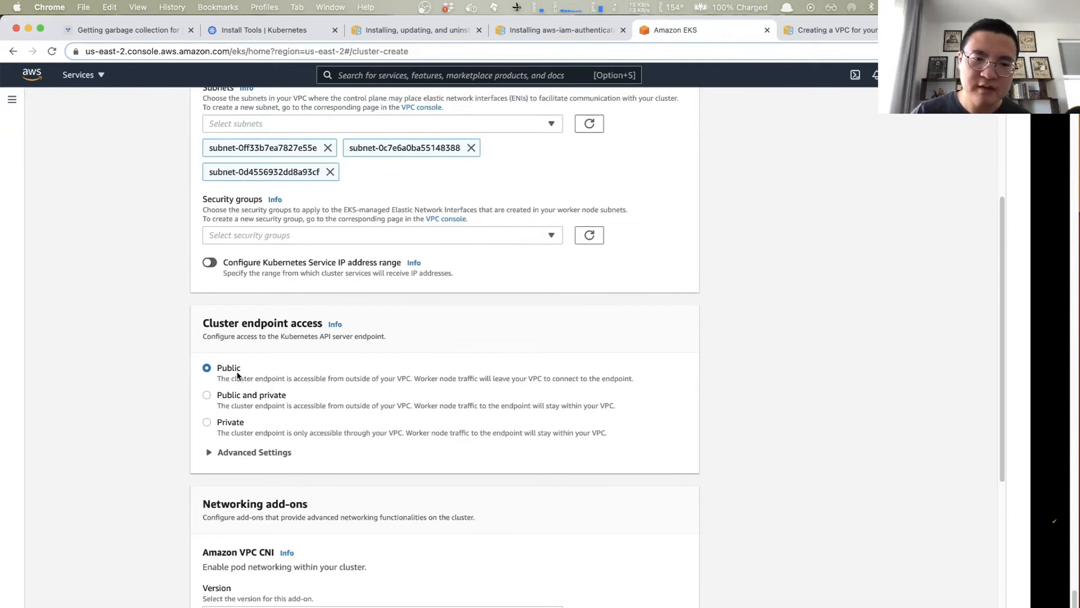
pyautogui.scroll(-5, 271, 377)
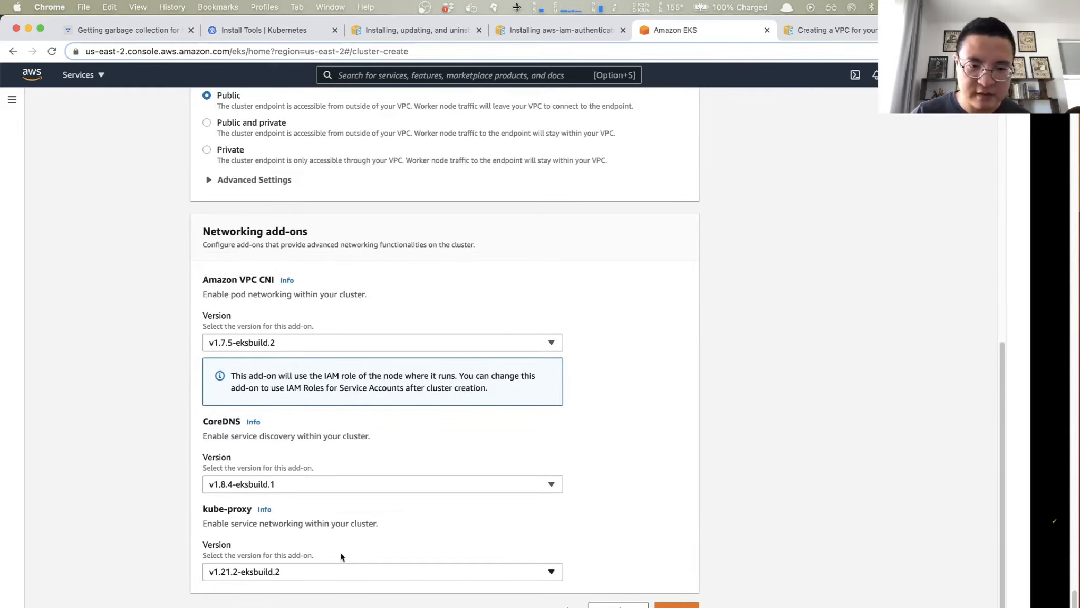
pyautogui.click(677, 605)
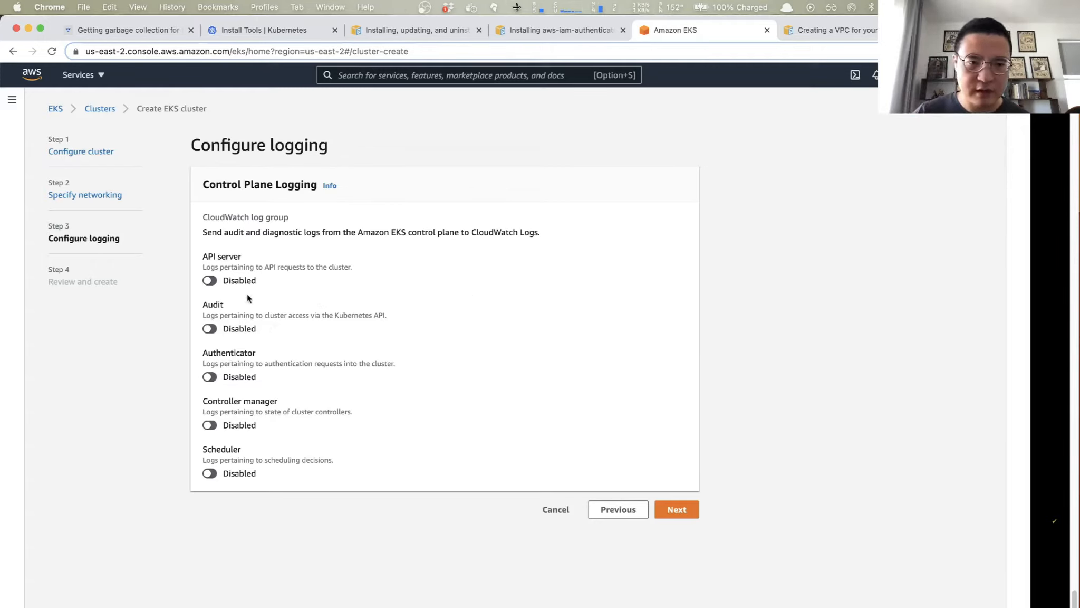
# - Leave all control plane logging disabled, review the cluster settings, and create the EKS cluster
pyautogui.click(686, 512)
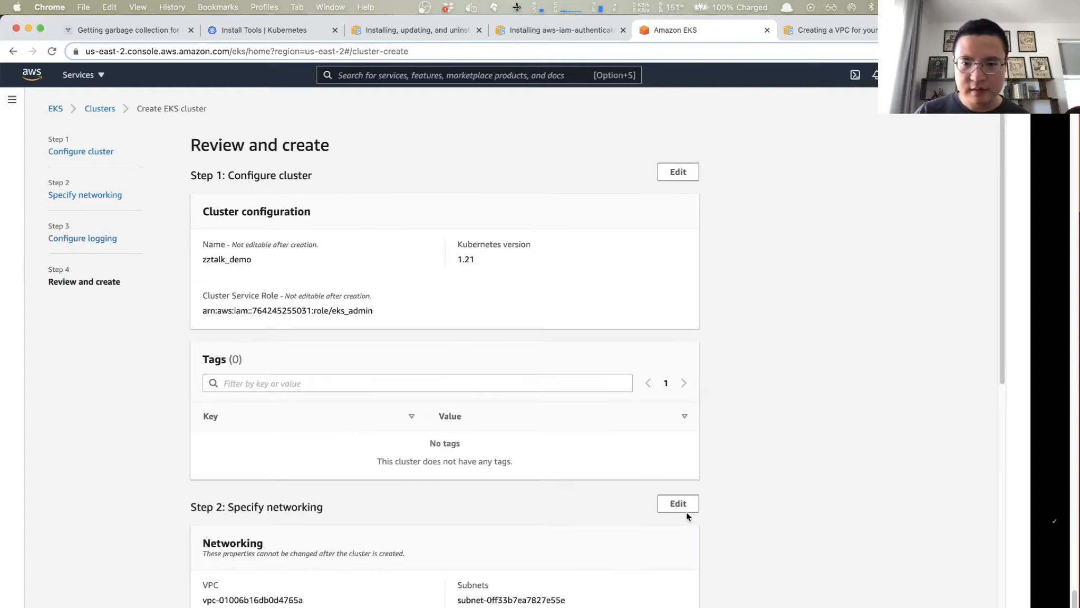
pyautogui.scroll(-10, 606, 342)
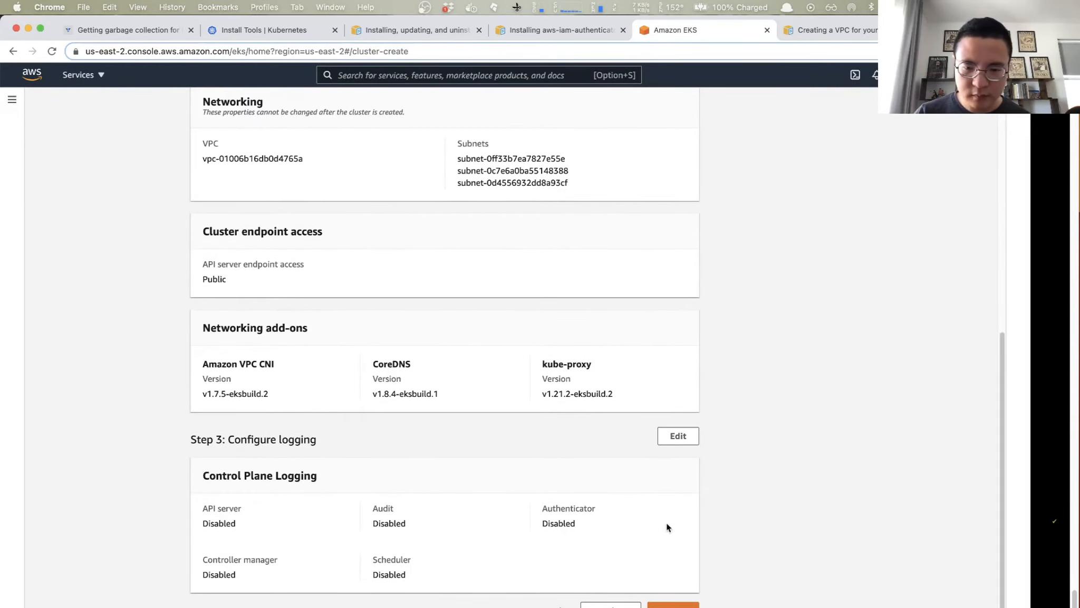
pyautogui.click(673, 605)
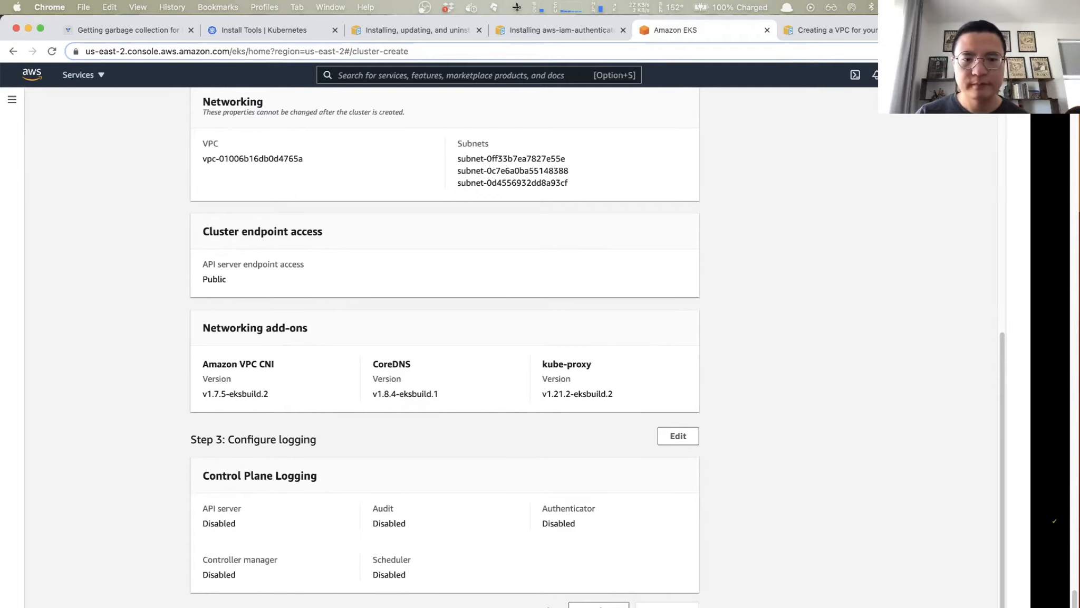
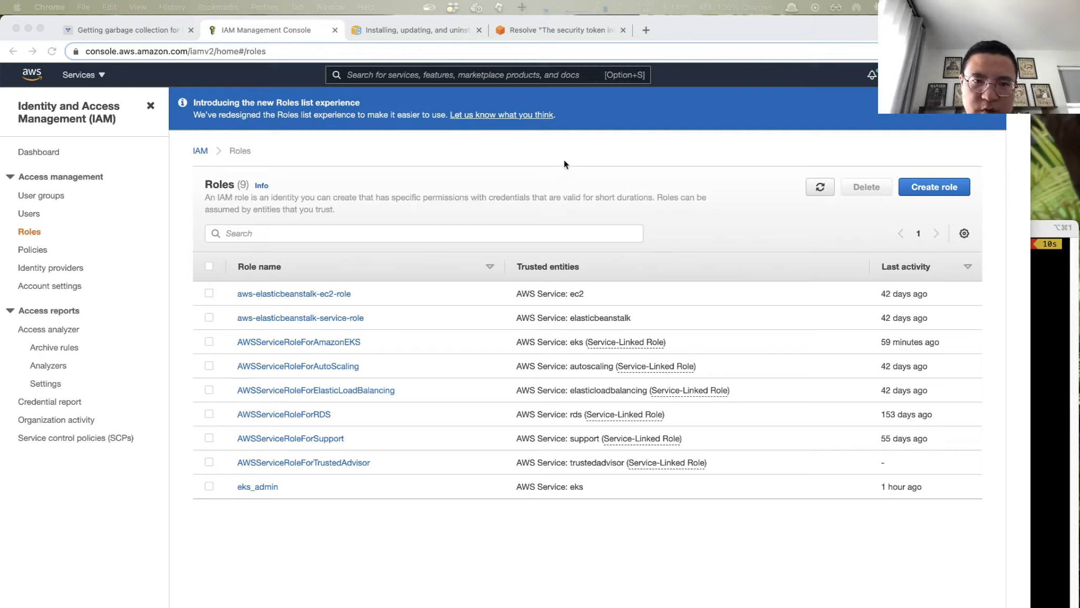
# - Open the eks_admin role in IAM and select its role ARN
pyautogui.click(510, 73)
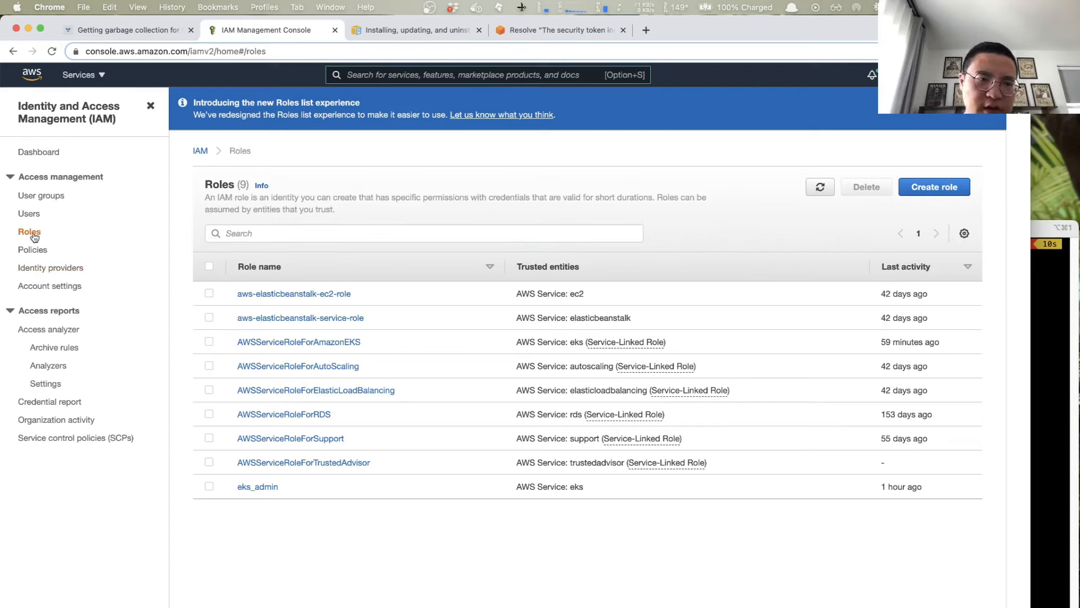
pyautogui.click(257, 486)
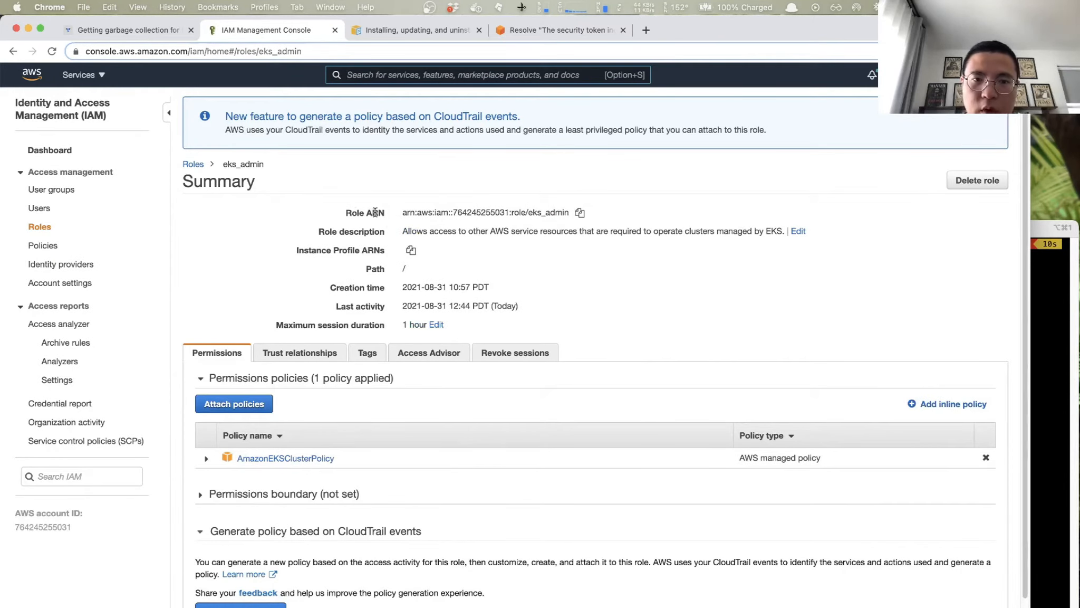
pyautogui.moveTo(407, 212); pyautogui.dragTo(569, 209)
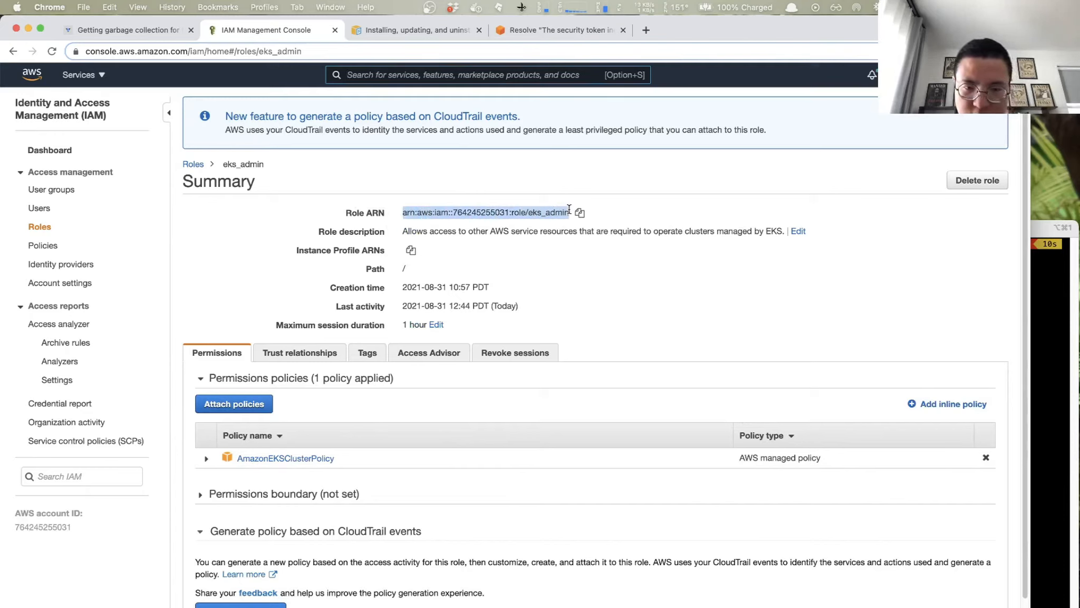
pyautogui.hotkey('alt', 'space')
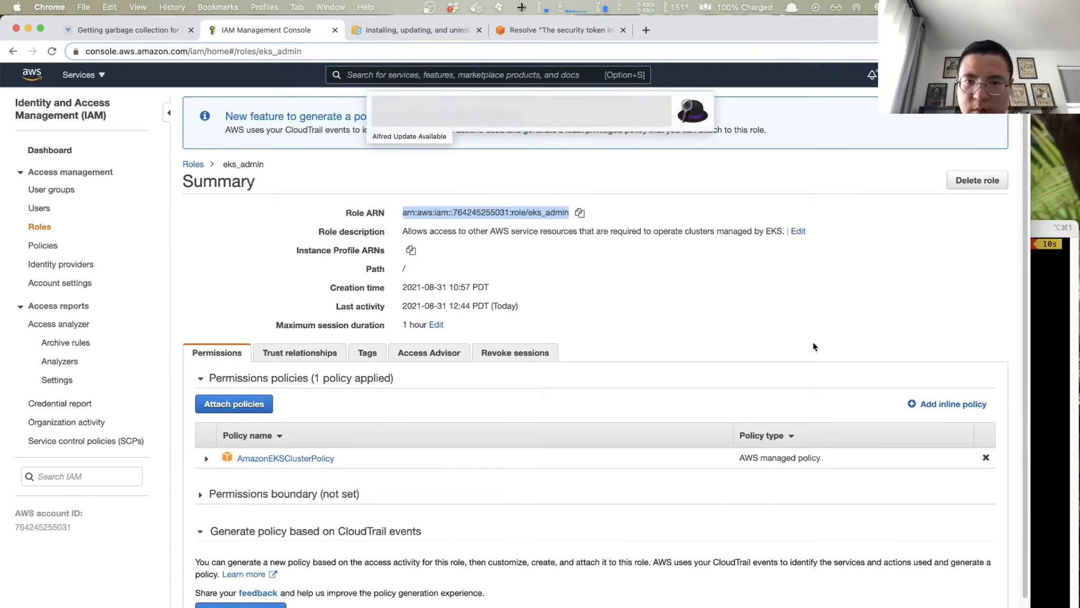
pyautogui.write('i')
pyautogui.press('Return')
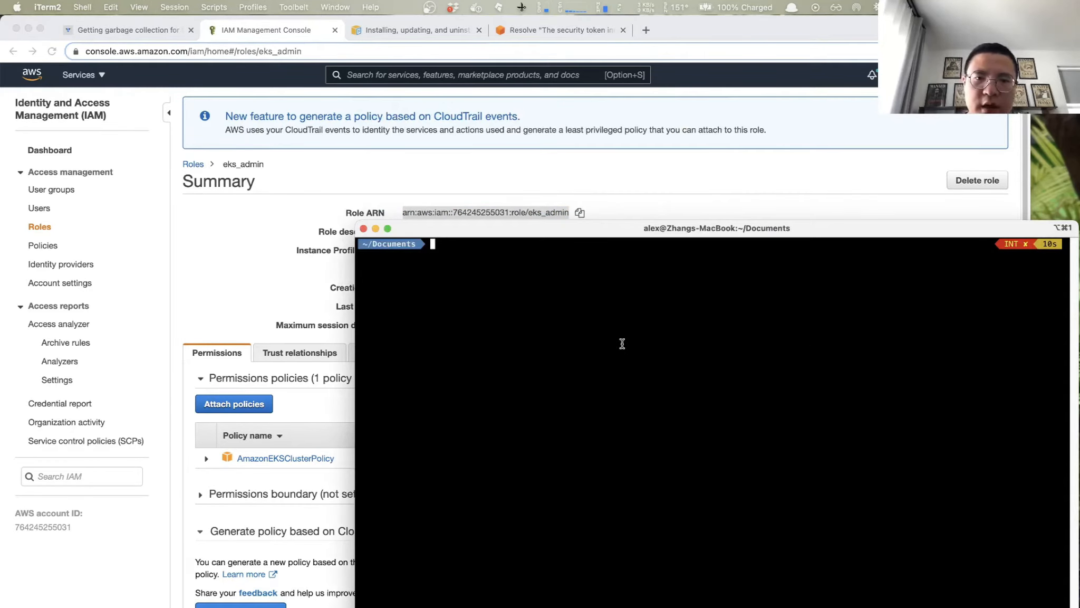
pyautogui.press('super+v')
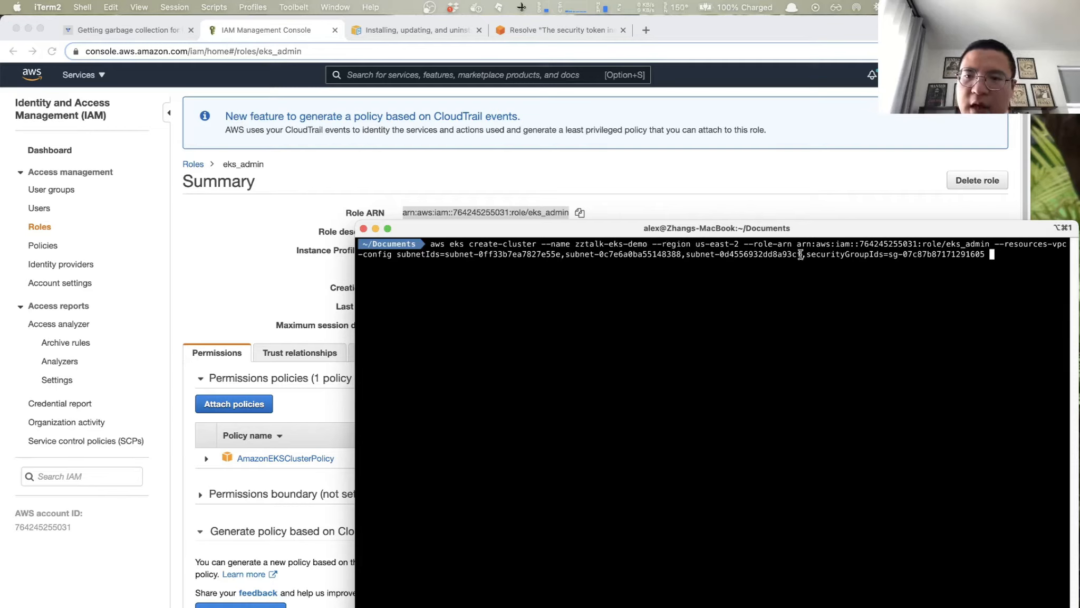
# - Check the command's --role-arn option and value against the ARN on the eks_admin role page
pyautogui.moveTo(744, 243); pyautogui.dragTo(792, 243)
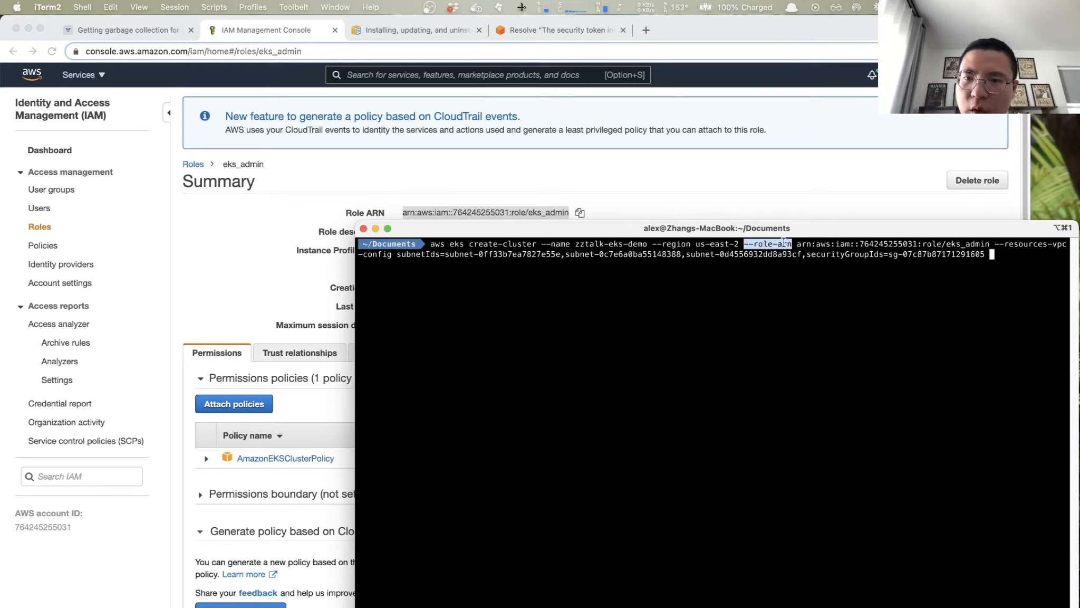
pyautogui.moveTo(796, 244); pyautogui.dragTo(990, 244)
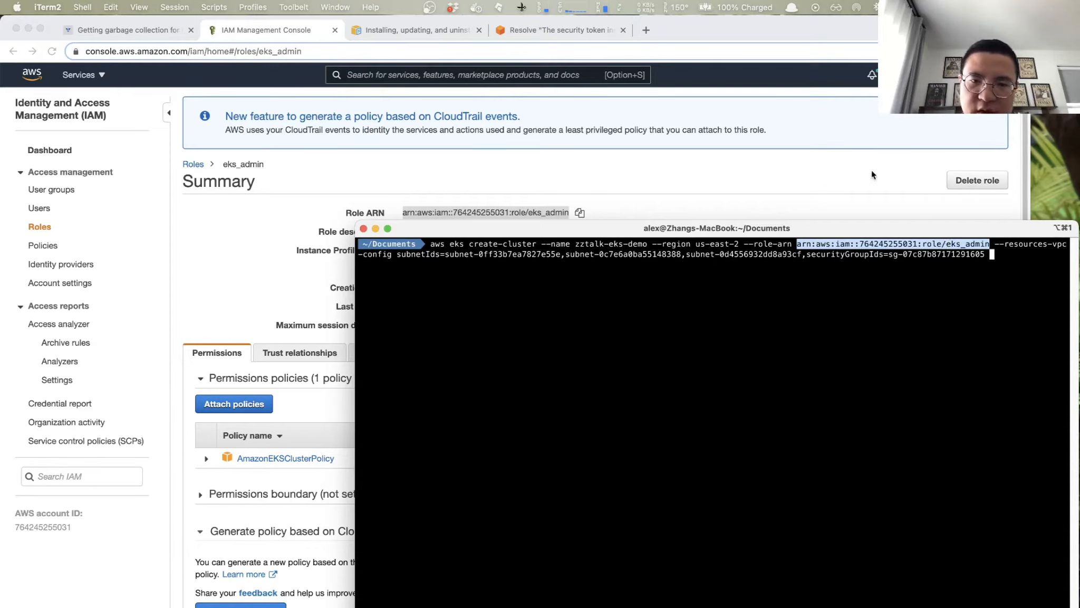
pyautogui.click(710, 163)
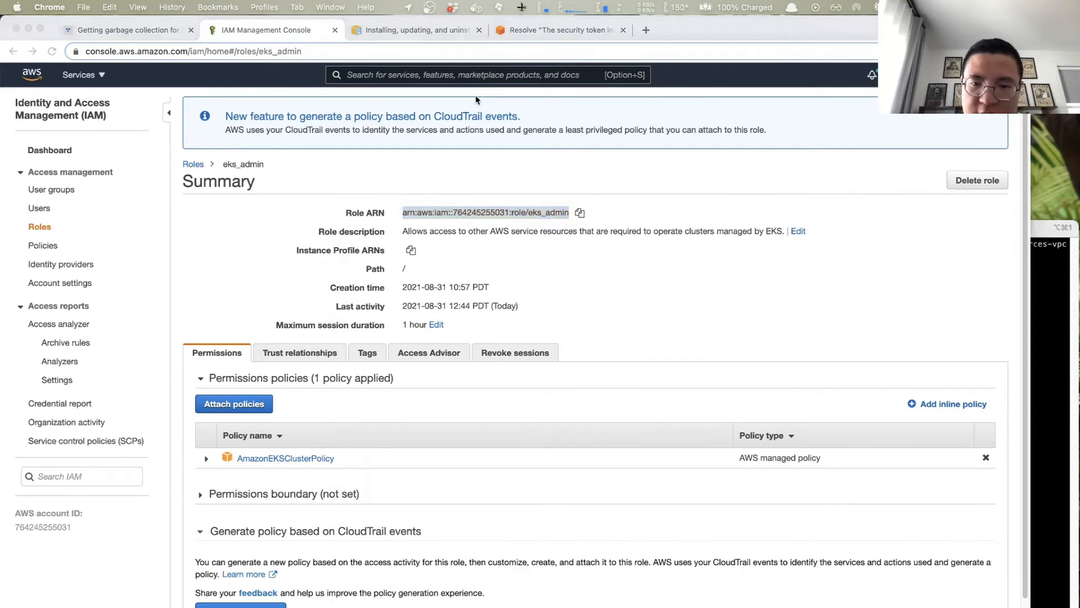
pyautogui.press('super+Tab')
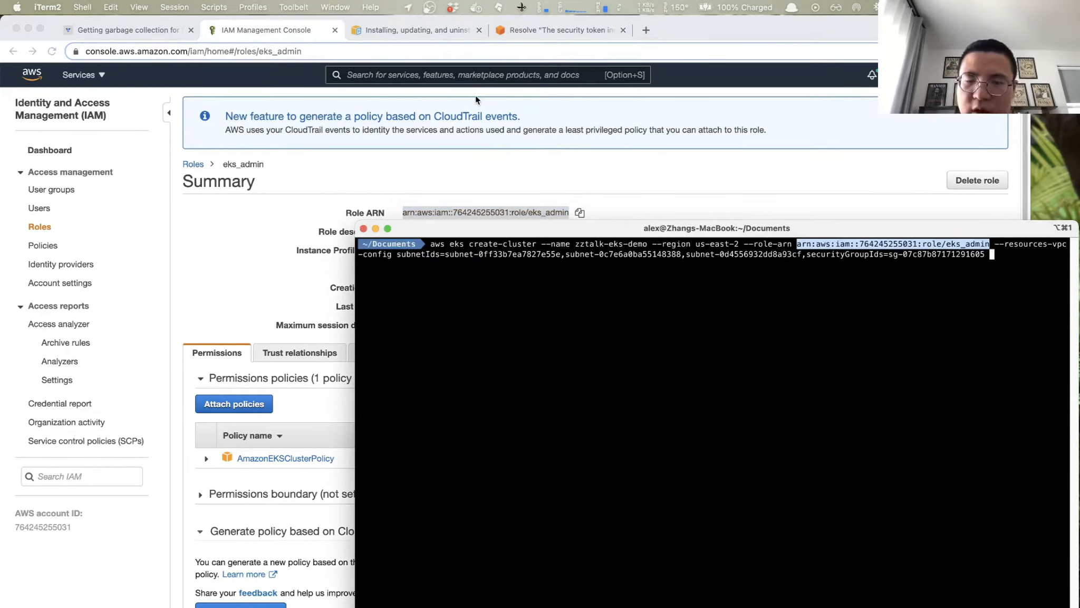
pyautogui.press('super+Tab')
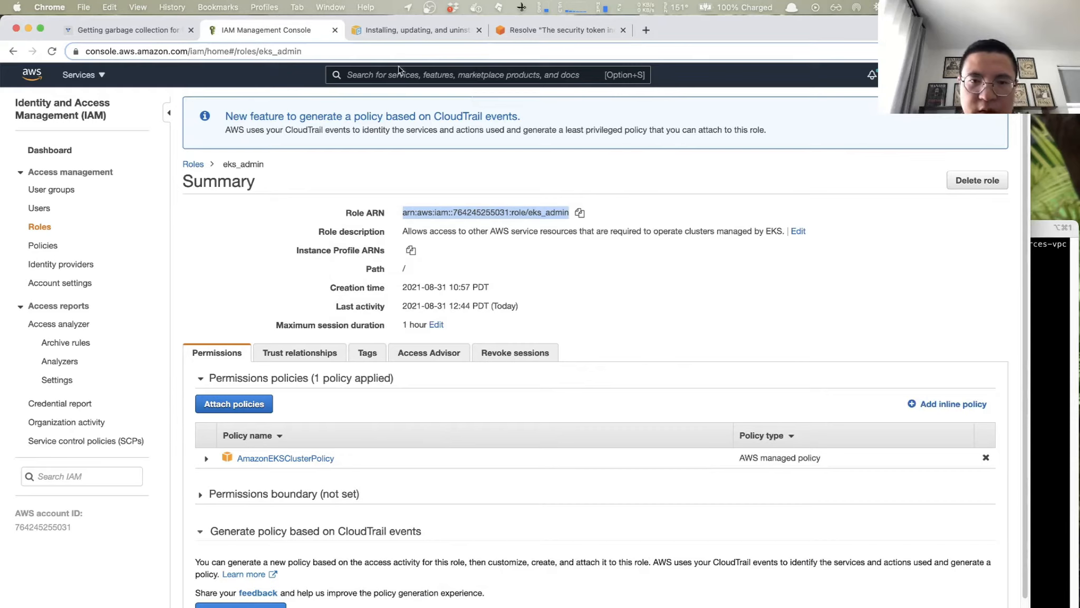
# - Find the CloudFormation service, open the k8s stack's outputs and select the SubnetIds value
pyautogui.click(423, 75)
pyautogui.write('C')
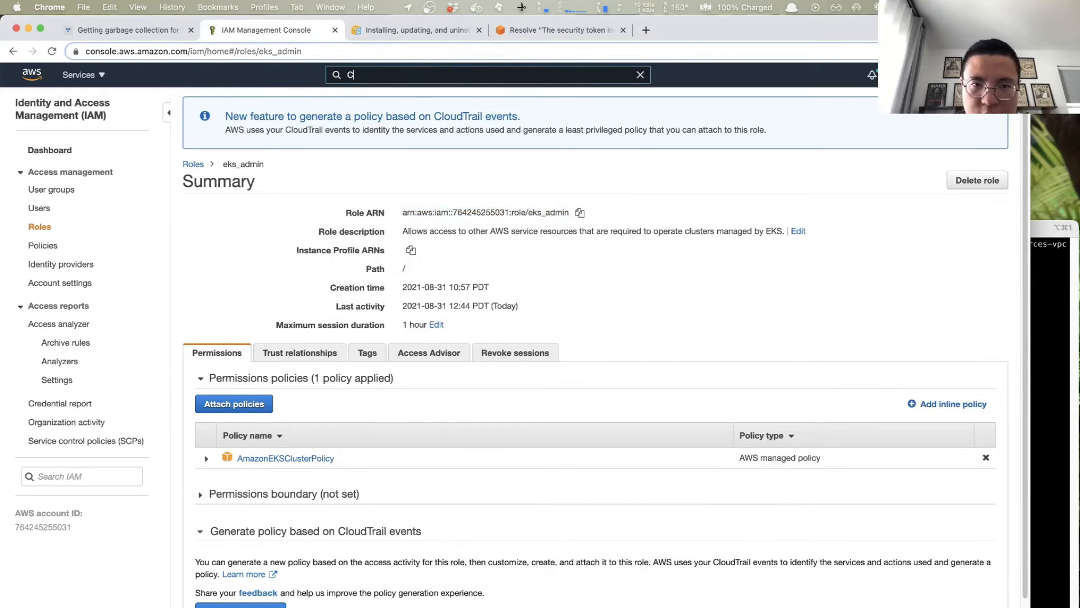
pyautogui.write('loudFor')
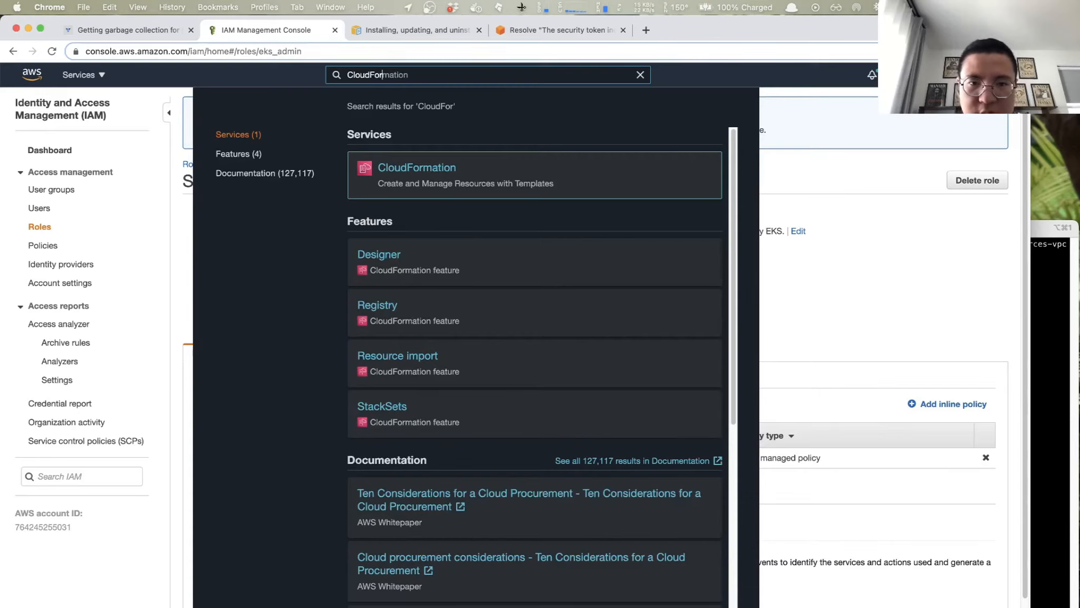
pyautogui.click(444, 174)
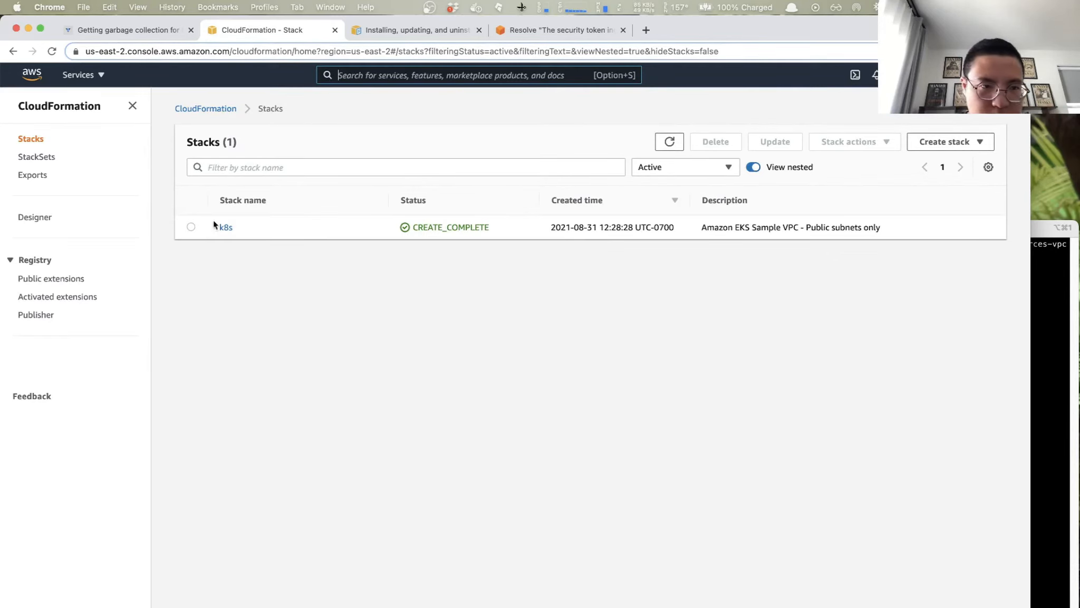
pyautogui.click(225, 228)
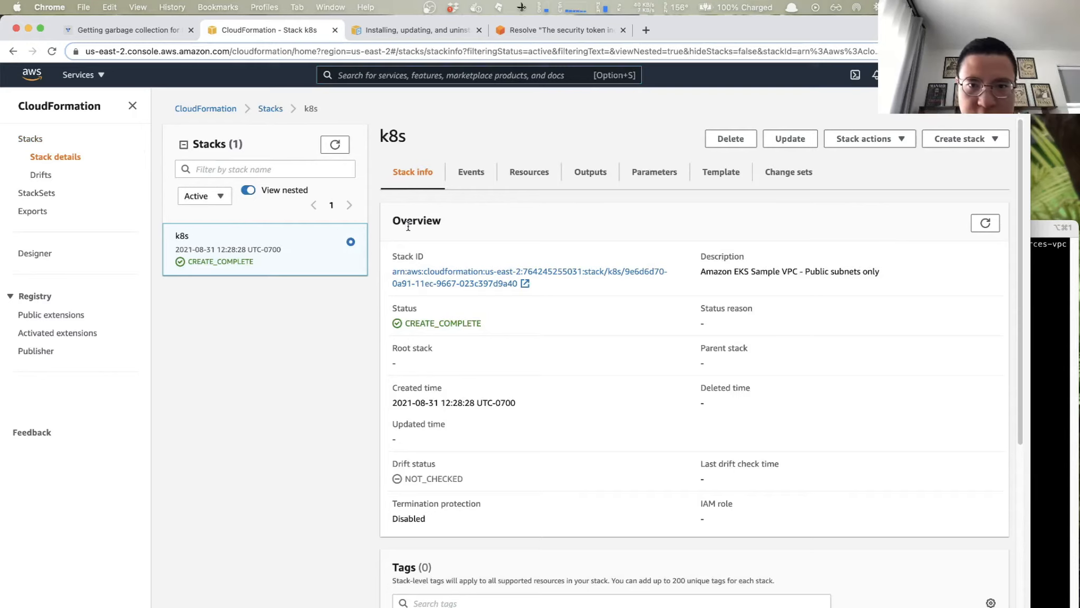
pyautogui.click(588, 176)
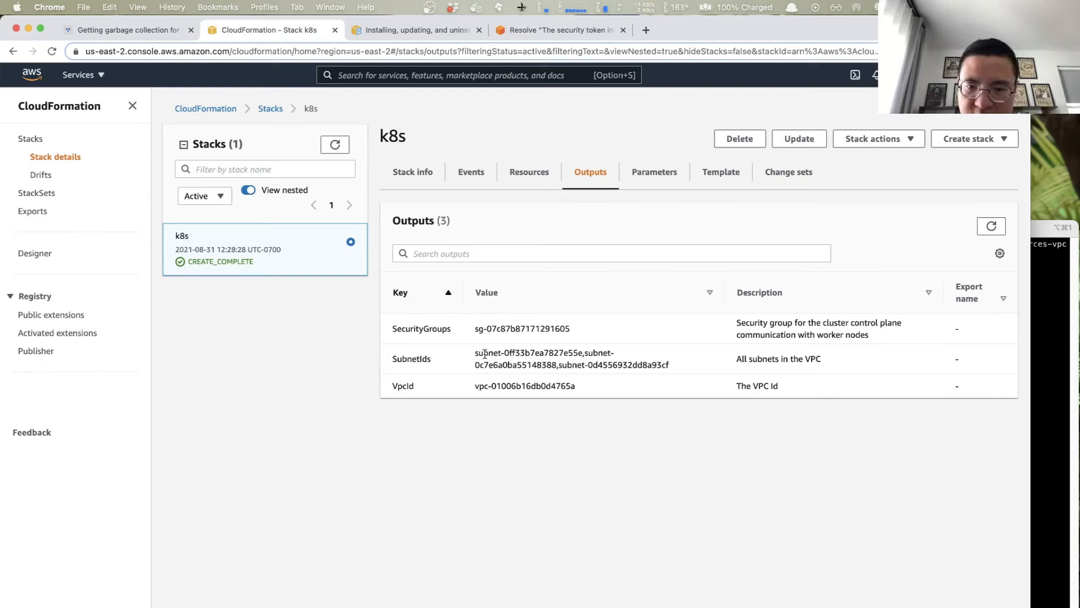
pyautogui.moveTo(474, 352); pyautogui.dragTo(676, 374)
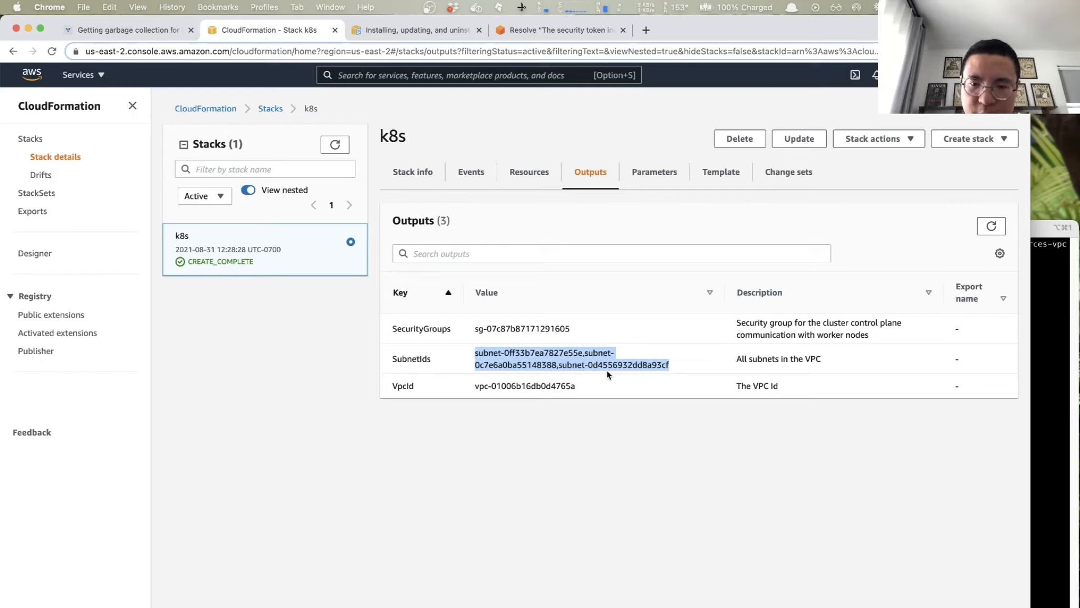
# - Switch to iTerm2 and examine the subnetIds list and the securityGroupIds option in the create-cluster command
pyautogui.click(1044, 328)
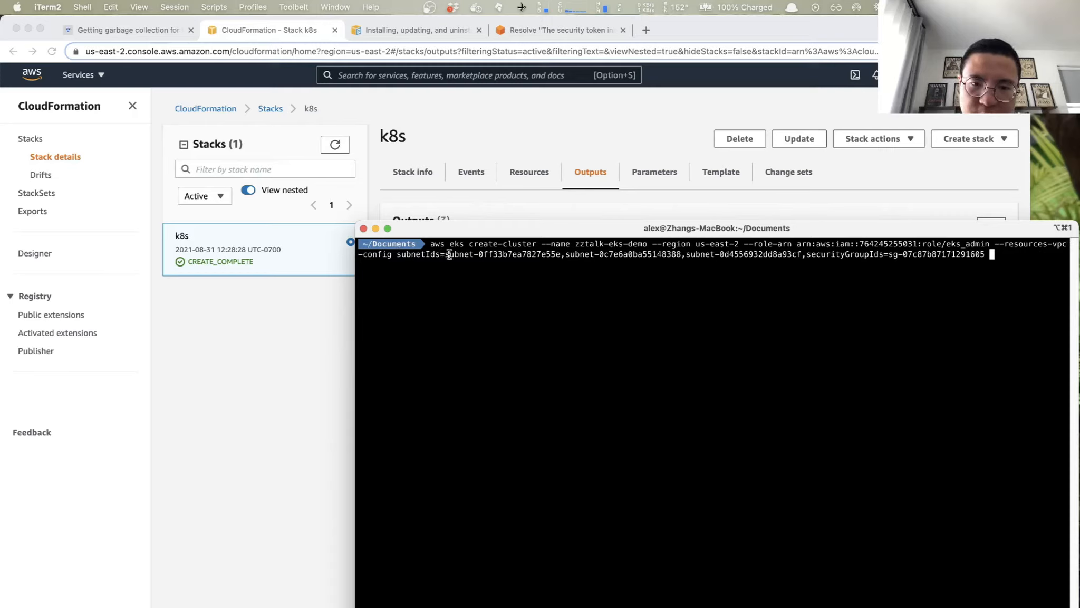
pyautogui.moveTo(552, 255); pyautogui.dragTo(647, 255)
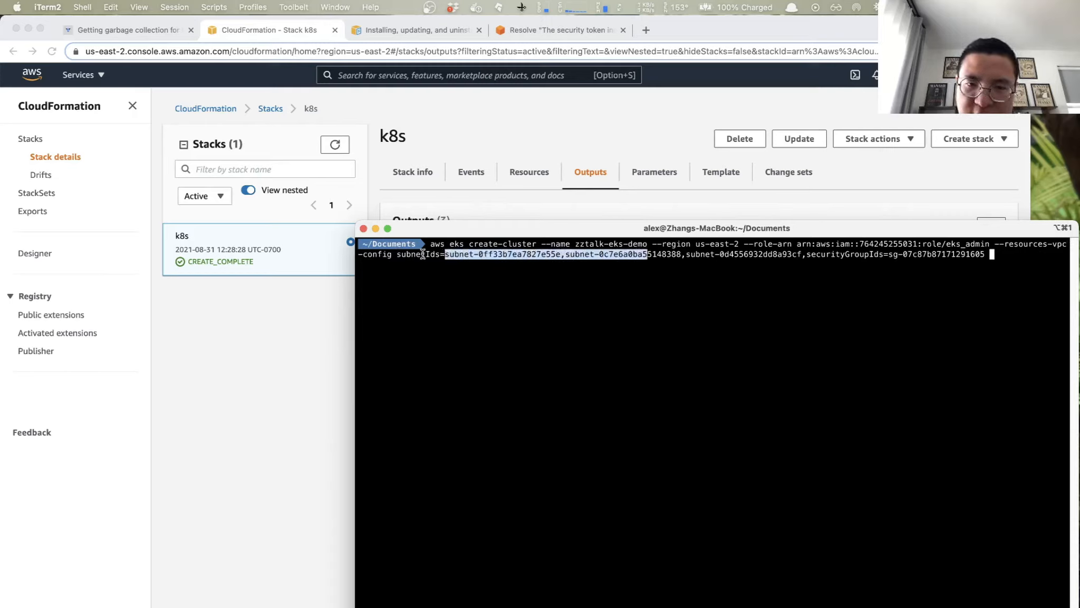
pyautogui.click(678, 255)
pyautogui.moveTo(678, 255); pyautogui.dragTo(431, 256)
pyautogui.click(685, 255)
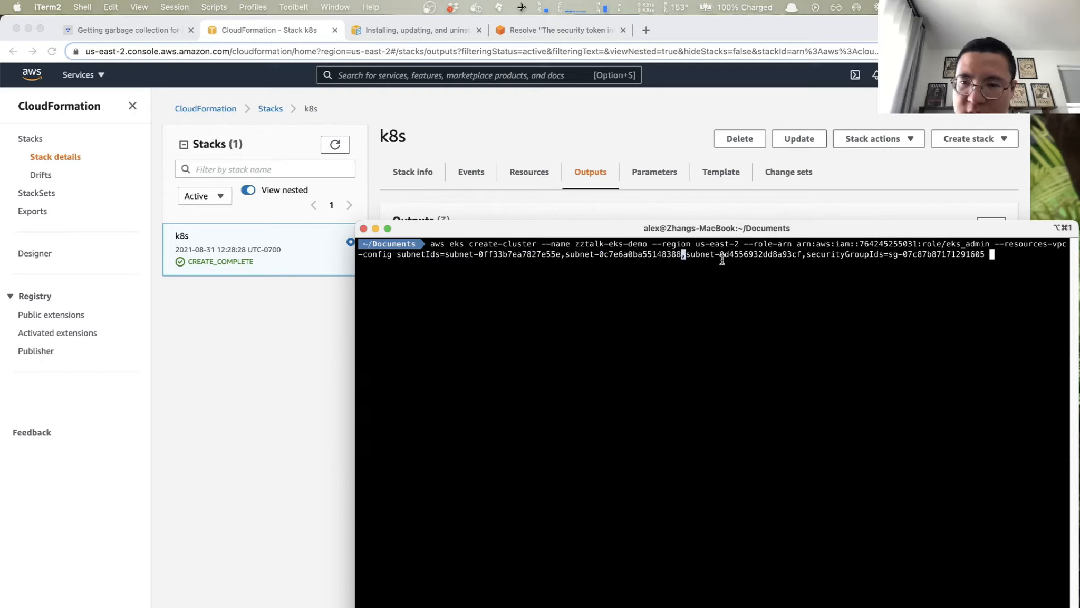
pyautogui.moveTo(807, 255); pyautogui.dragTo(451, 256)
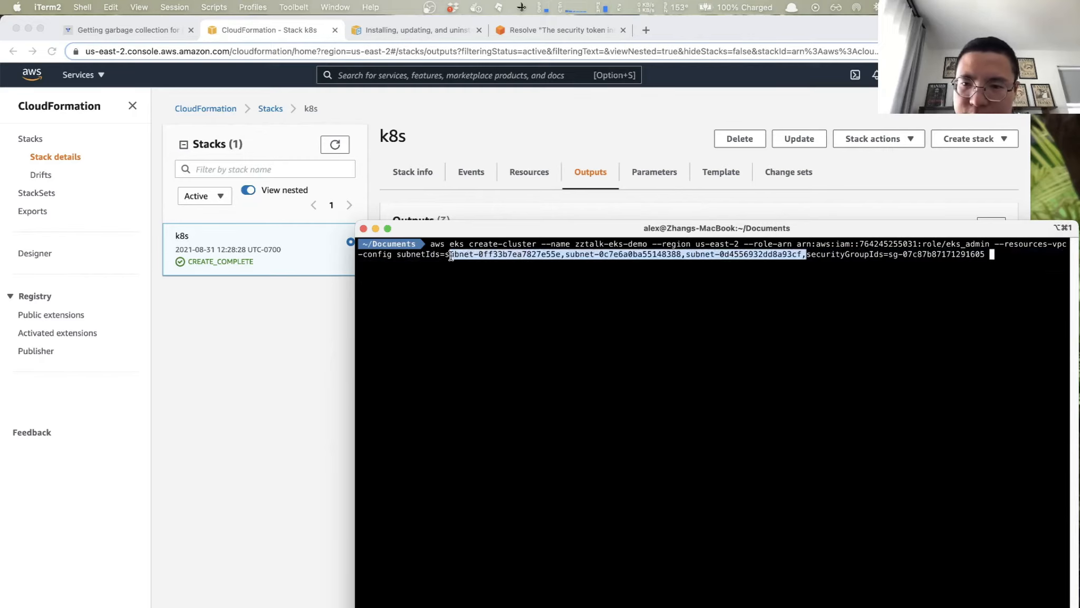
pyautogui.moveTo(884, 254); pyautogui.dragTo(807, 254)
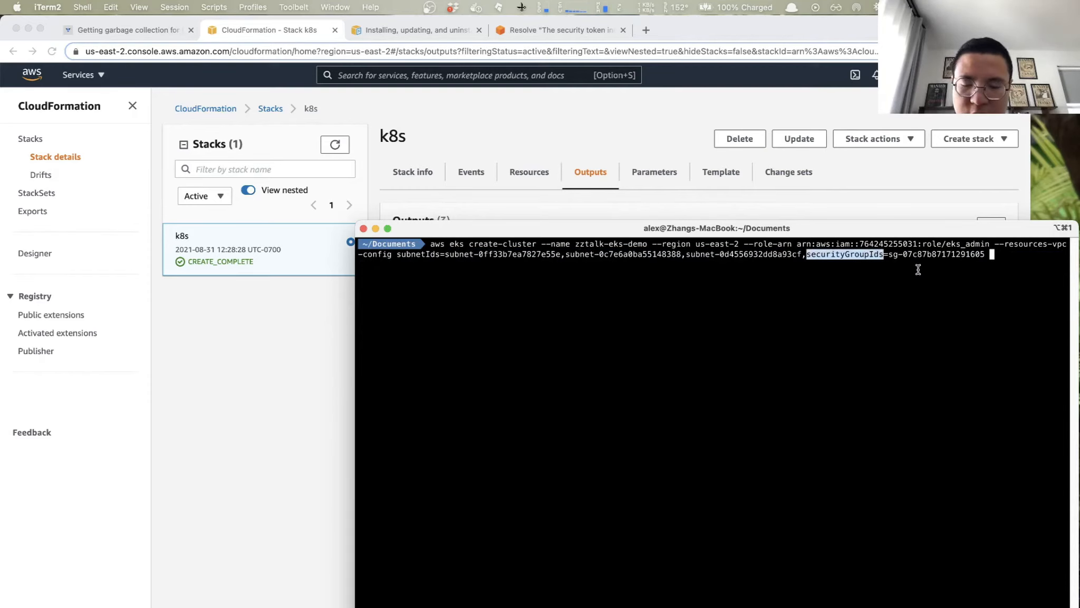
# - Copy the SecurityGroups value from the k8s stack outputs in Chrome and return to the create-cluster command in iTerm2
pyautogui.press('super+Tab')
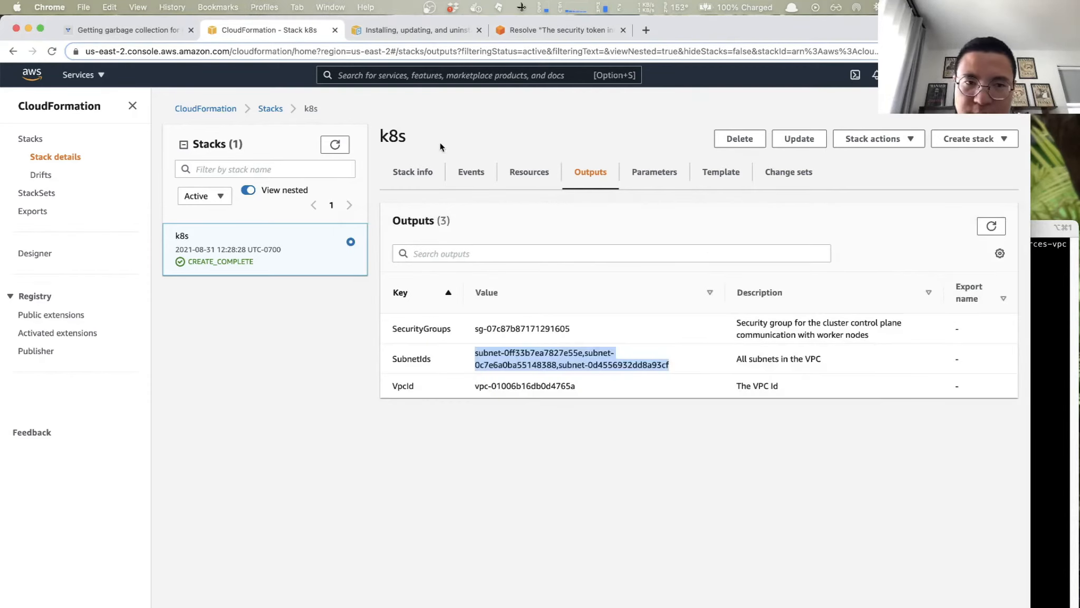
pyautogui.doubleClick(531, 329)
pyautogui.moveTo(476, 329); pyautogui.dragTo(572, 329)
pyautogui.press('super+c')
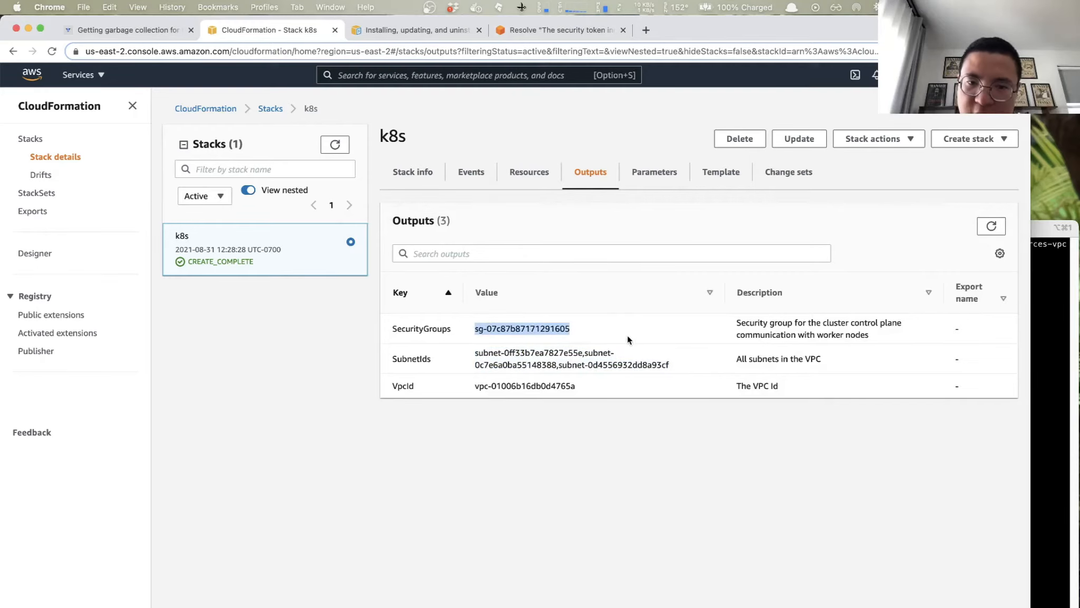
pyautogui.press('super+Tab')
pyautogui.press('super+v')
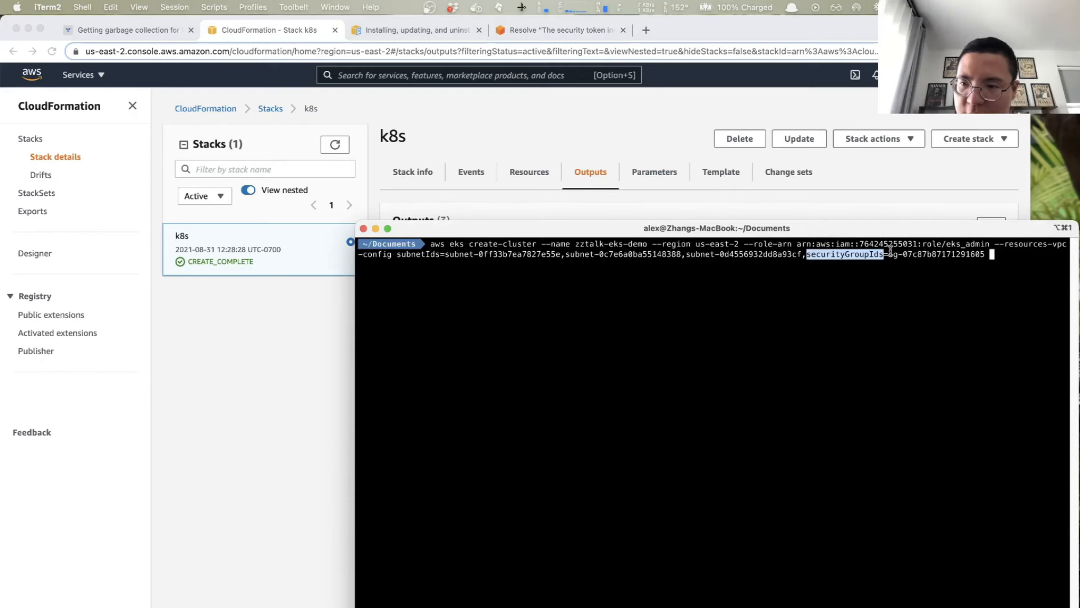
# - Run the create-cluster command for zztalk-eks-demo and review the returned cluster description
pyautogui.click(995, 269)
pyautogui.press('Return')
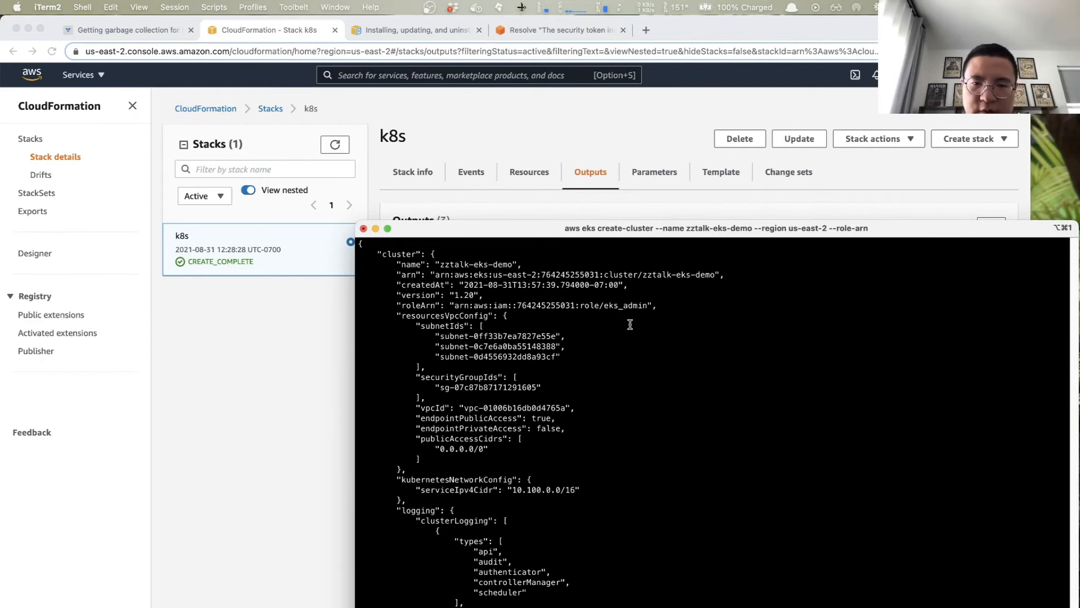
pyautogui.scroll(3, 630, 320)
pyautogui.scroll(-1, 620, 319)
pyautogui.scroll(-3, 620, 320)
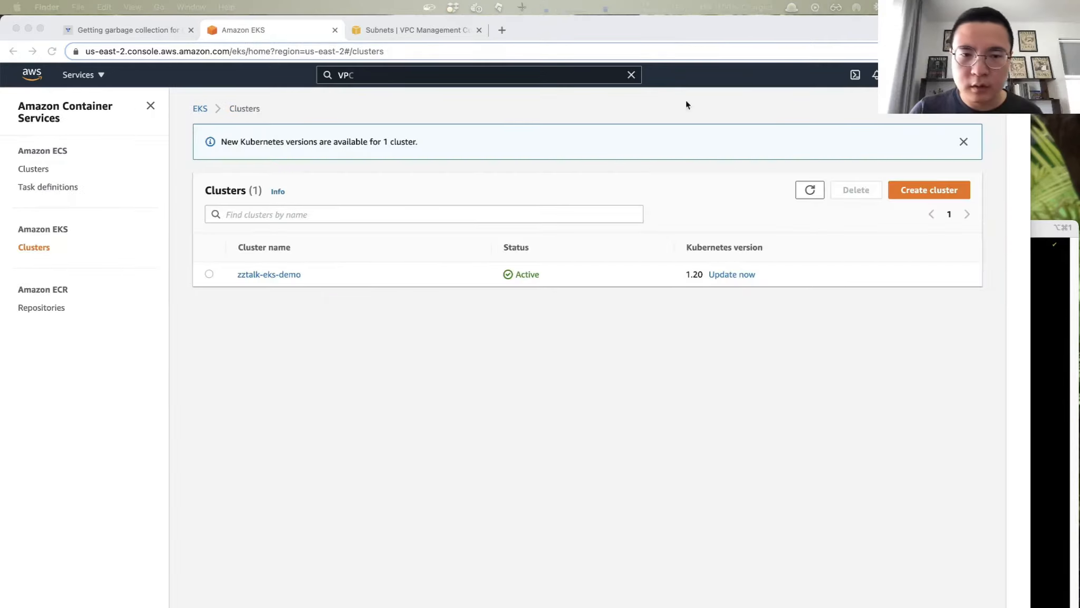
# - Open the zztalk-eks-demo cluster in the EKS console in Chrome and review its networking configuration
pyautogui.click(358, 370)
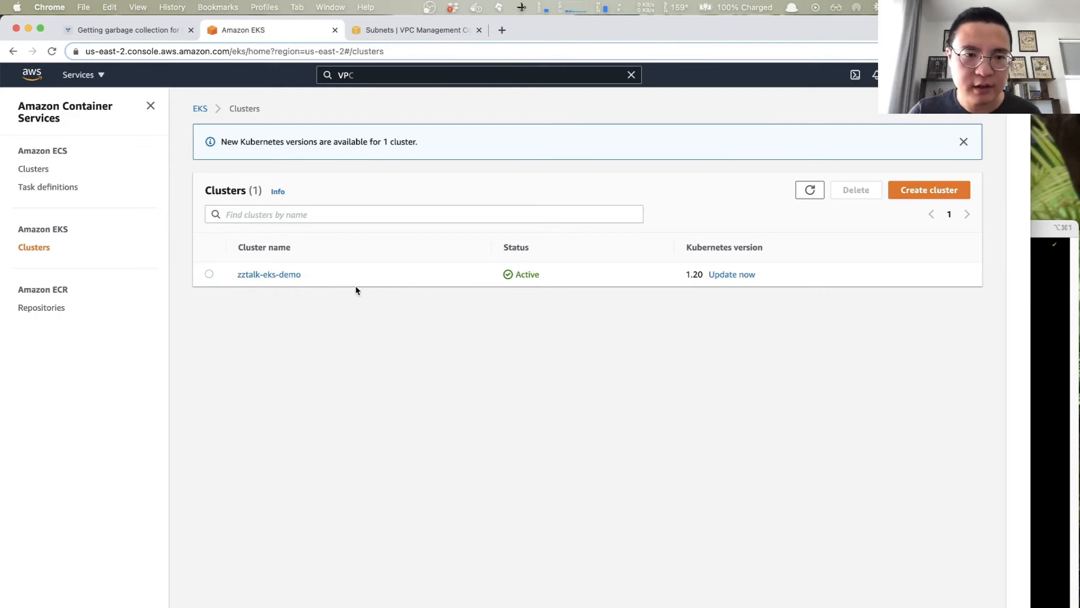
pyautogui.click(270, 274)
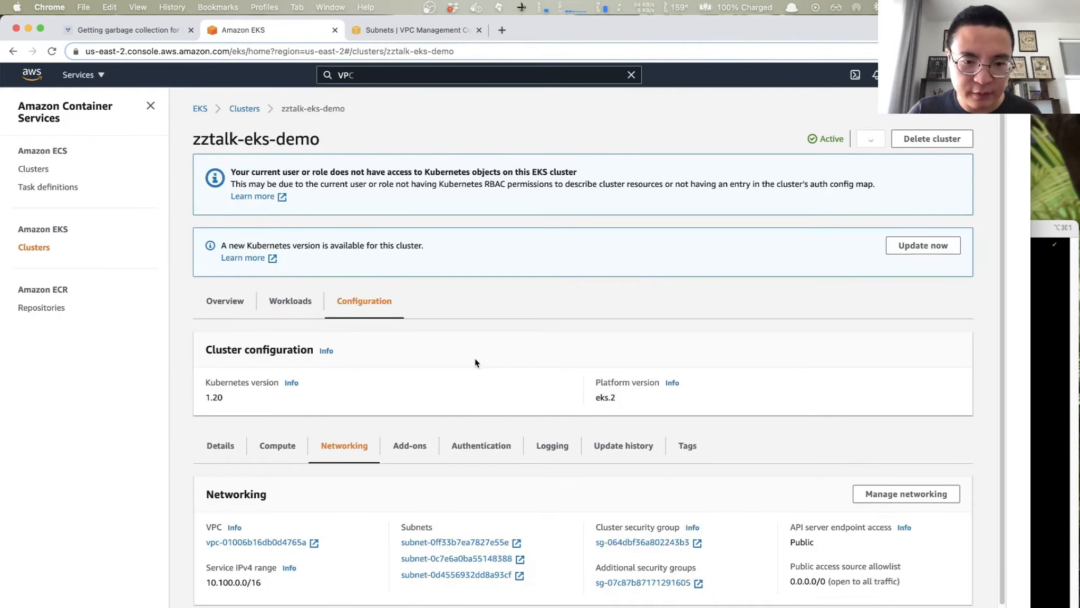
pyautogui.scroll(-1, 474, 358)
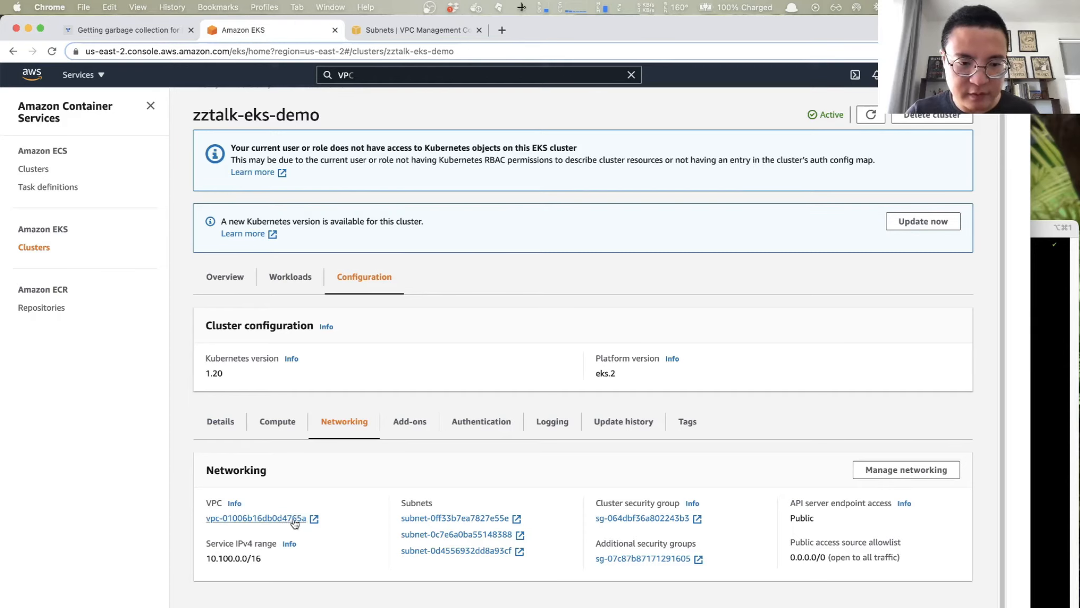
# - Inspect the k8s-VPC details and the subnet list in the VPC console, and return to the cluster's networking configuration
pyautogui.click(421, 27)
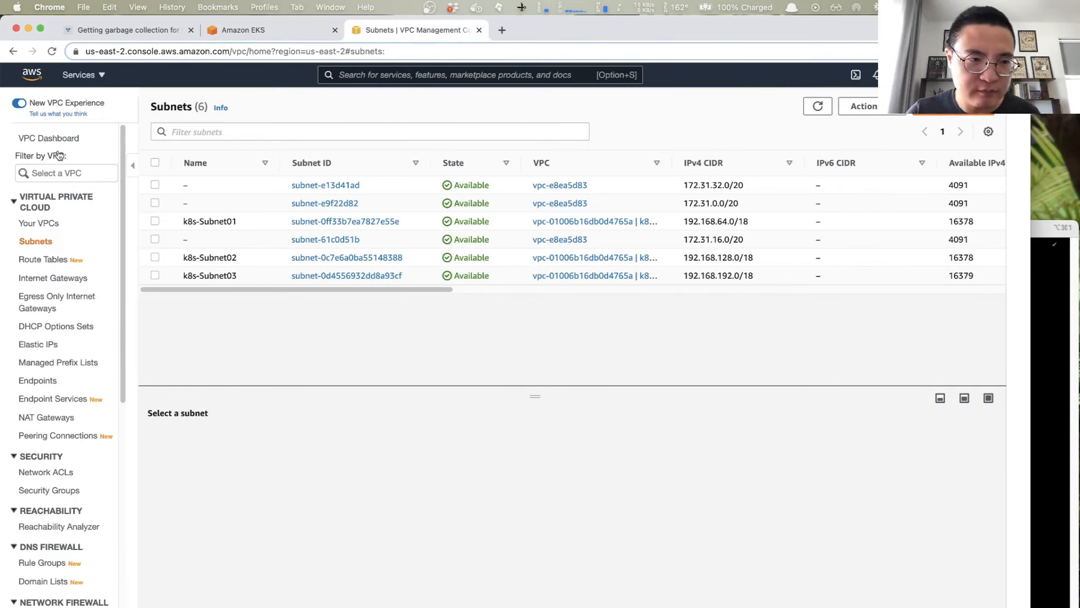
pyautogui.click(40, 223)
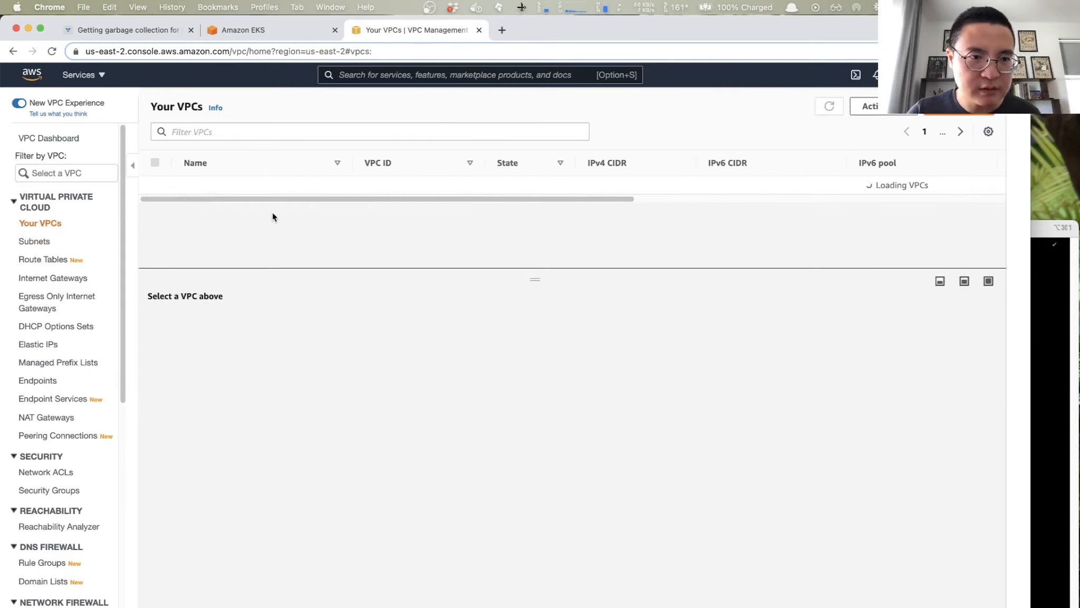
pyautogui.click(218, 208)
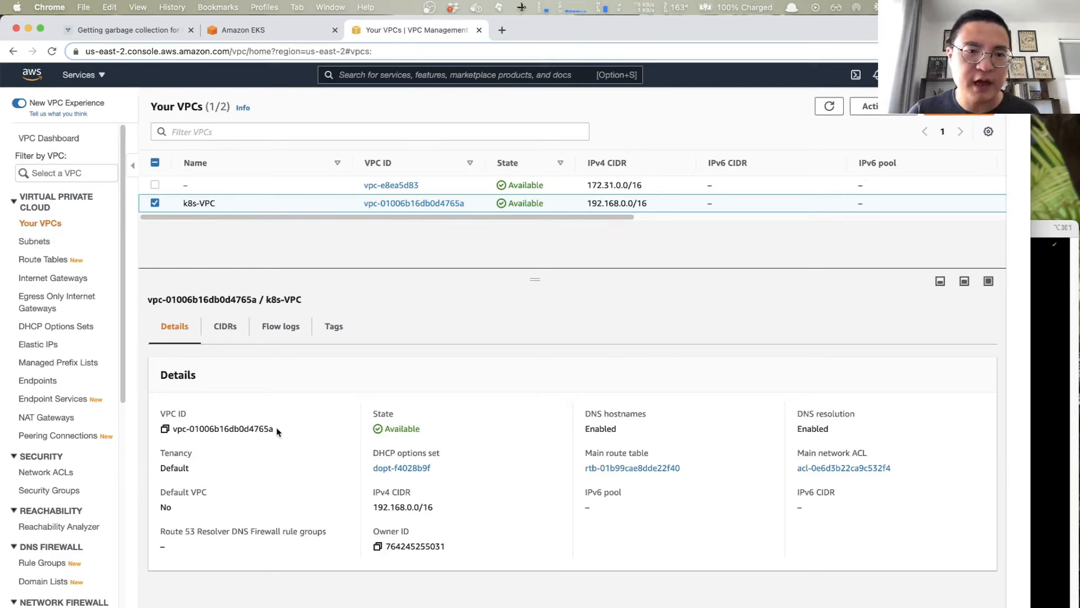
pyautogui.click(37, 246)
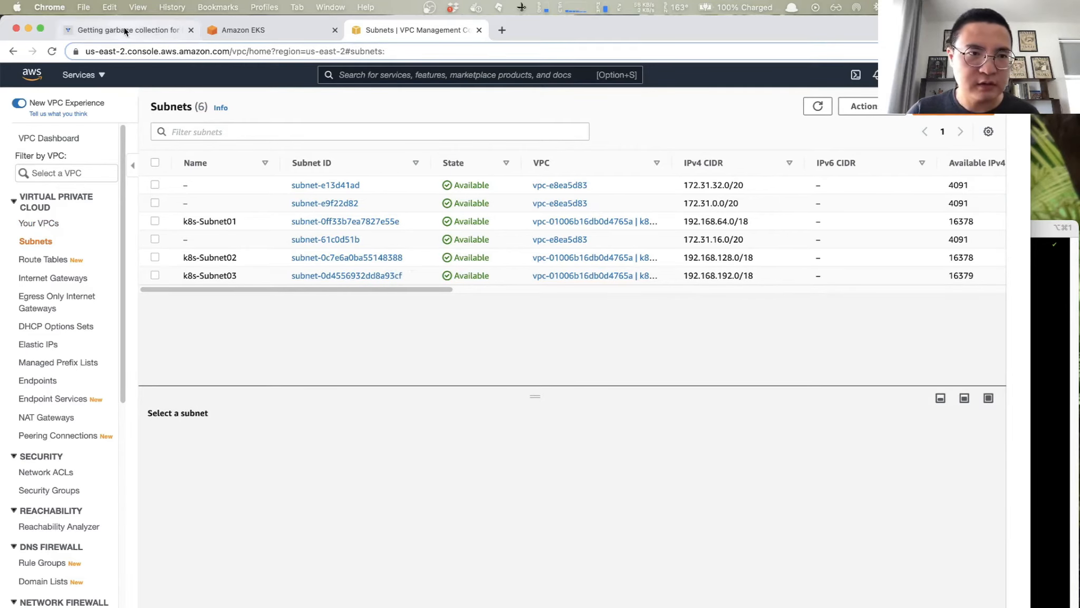
pyautogui.click(286, 28)
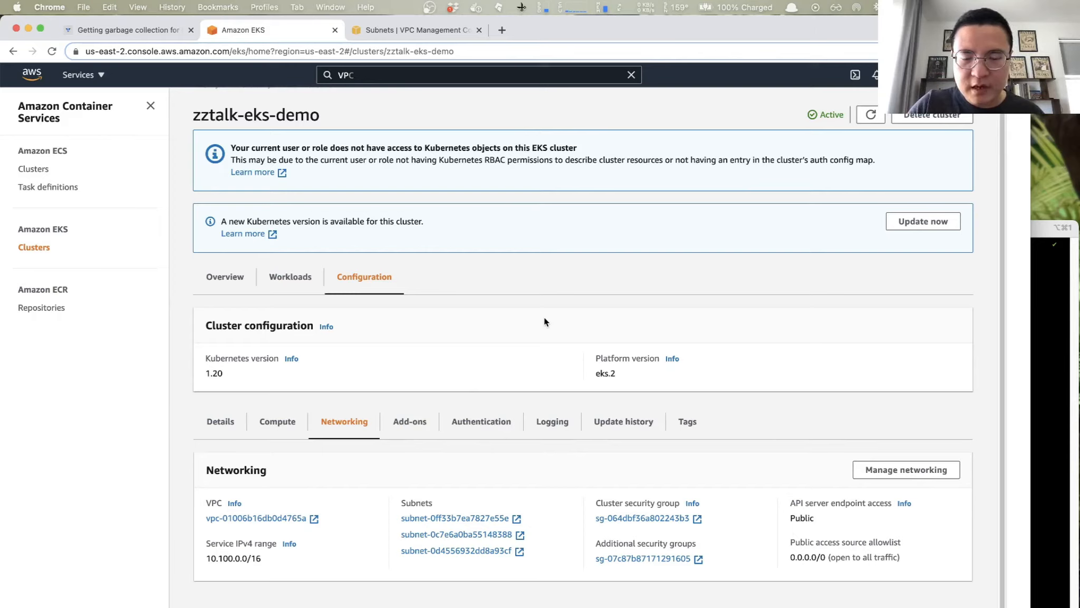
# - Switch to iTerm2 and correct the first part of the cluster status command to describe-cluster --name
pyautogui.click(1049, 335)
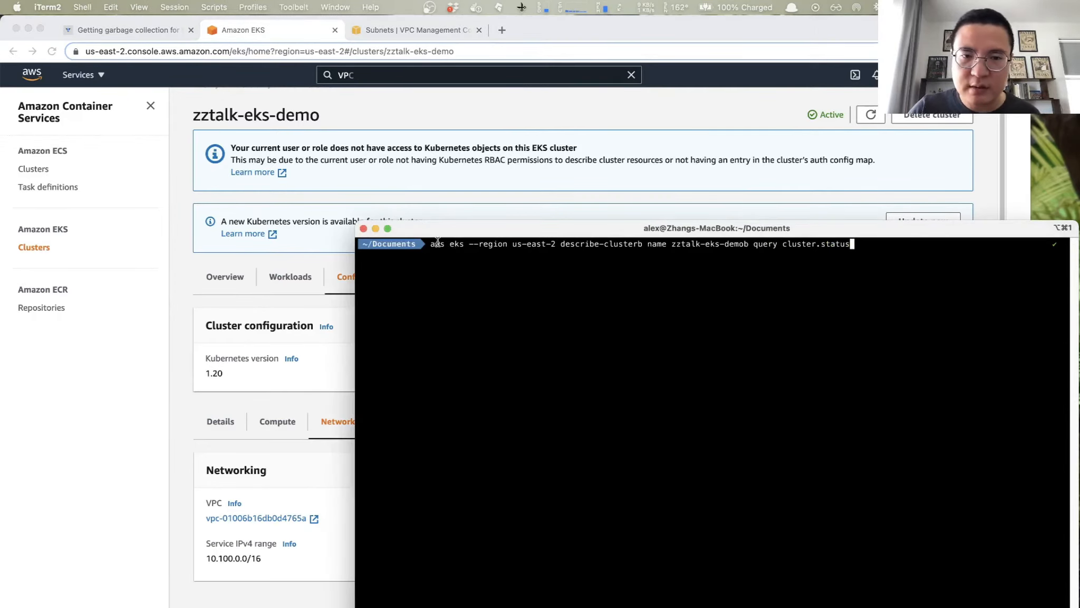
pyautogui.moveTo(470, 243); pyautogui.dragTo(554, 242)
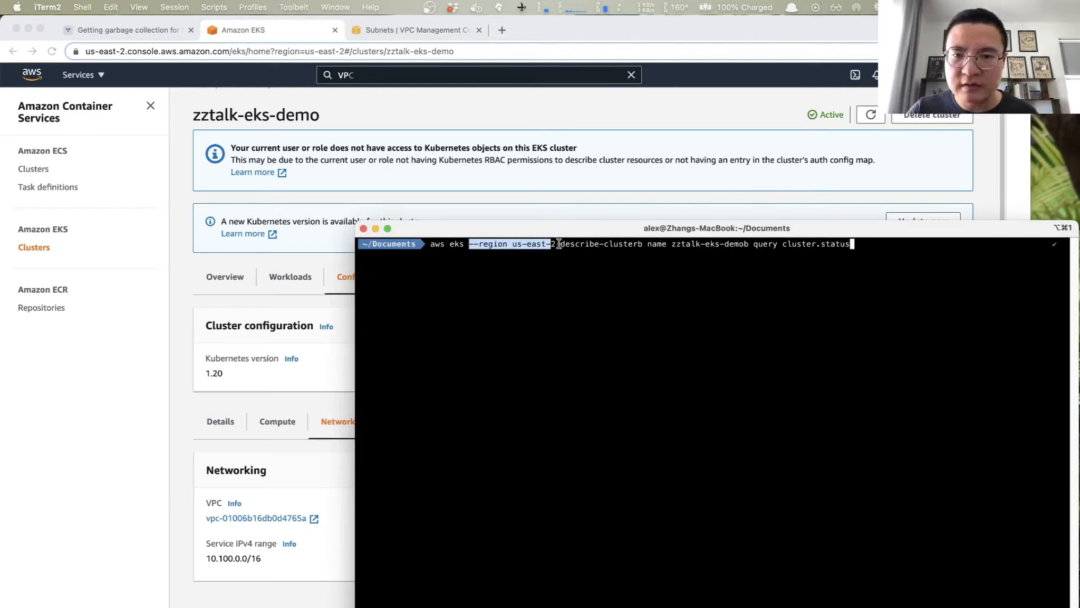
pyautogui.click(643, 243)
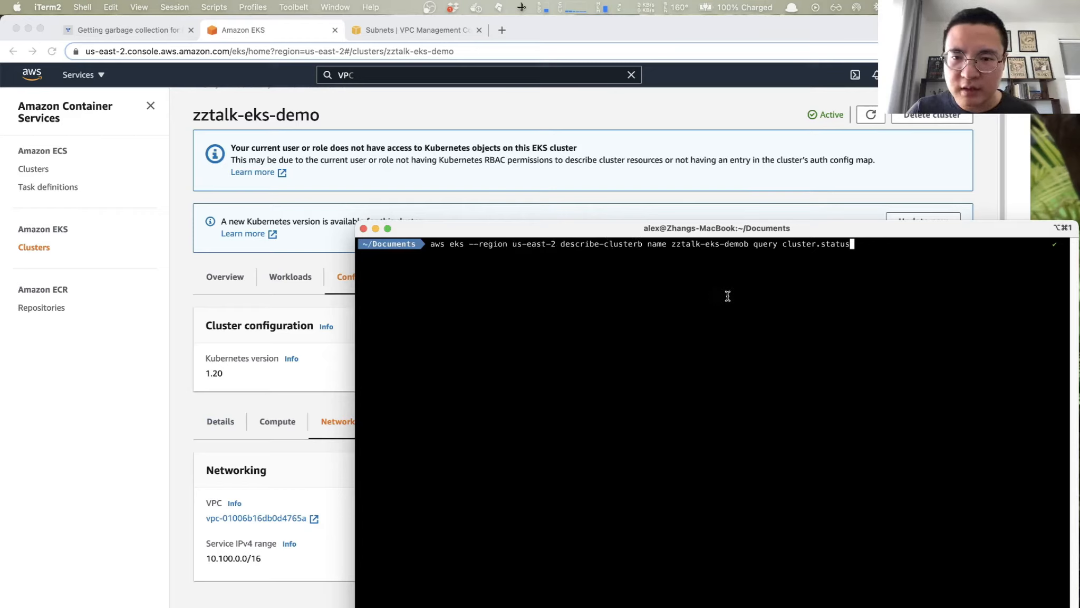
pyautogui.press('Left')
pyautogui.press('Left')
pyautogui.press('Left')
pyautogui.press('Left')
pyautogui.press('Left')
pyautogui.press('Left')
pyautogui.press('Left')
pyautogui.press('Left')
pyautogui.press('Left')
pyautogui.press('Left')
pyautogui.press('Left')
pyautogui.press('Left')
pyautogui.press('Left')
pyautogui.press('Left')
pyautogui.press('Left')
pyautogui.press('Left')
pyautogui.press('Left')
pyautogui.press('Left')
pyautogui.press('Left')
pyautogui.press('Left')
pyautogui.press('Left')
pyautogui.press('Left')
pyautogui.press('Left')
pyautogui.press('Left')
pyautogui.press('Left')
pyautogui.press('Left')
pyautogui.press('Left')
pyautogui.press('Left')
pyautogui.press('Left')
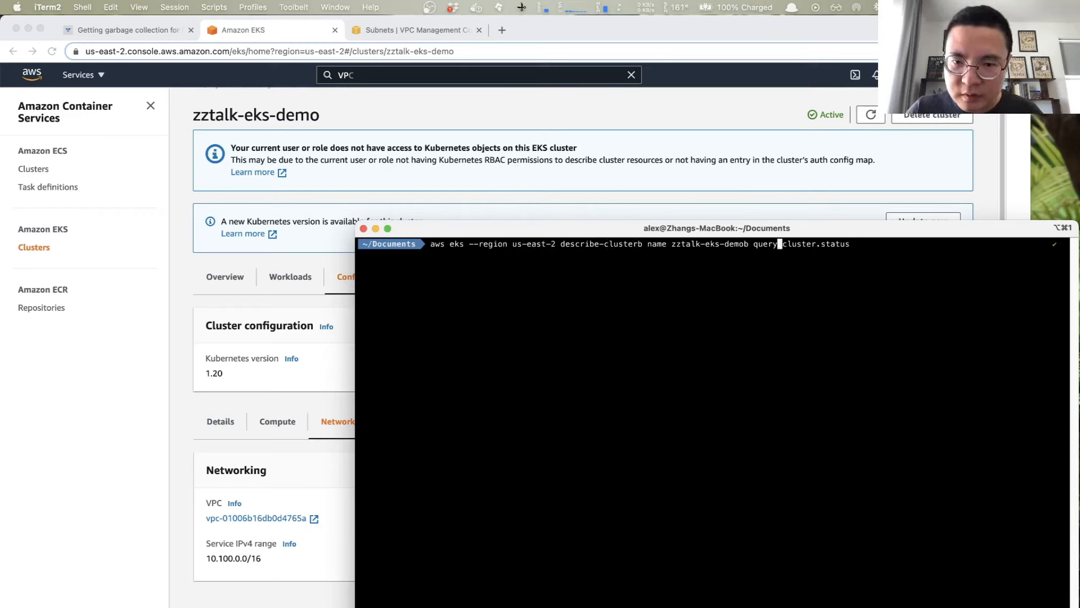
pyautogui.press('Left')
pyautogui.press('Left')
pyautogui.press('Left')
pyautogui.press('Left')
pyautogui.press('Left')
pyautogui.press('Left')
pyautogui.press('Left')
pyautogui.press('Left')
pyautogui.press('Left')
pyautogui.press('Left')
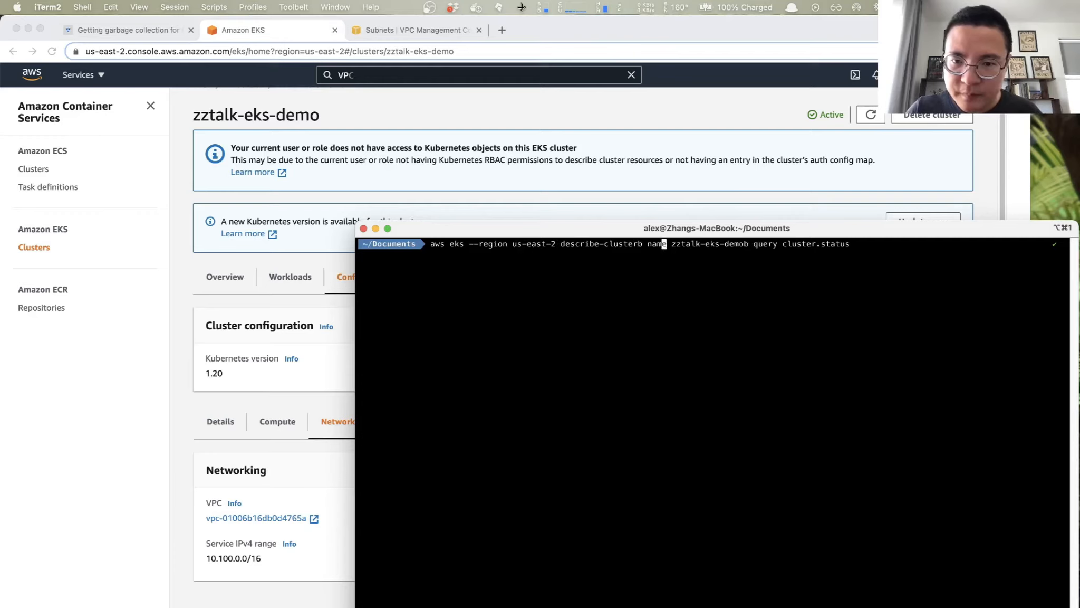
pyautogui.press('BackSpace')
pyautogui.press('Right')
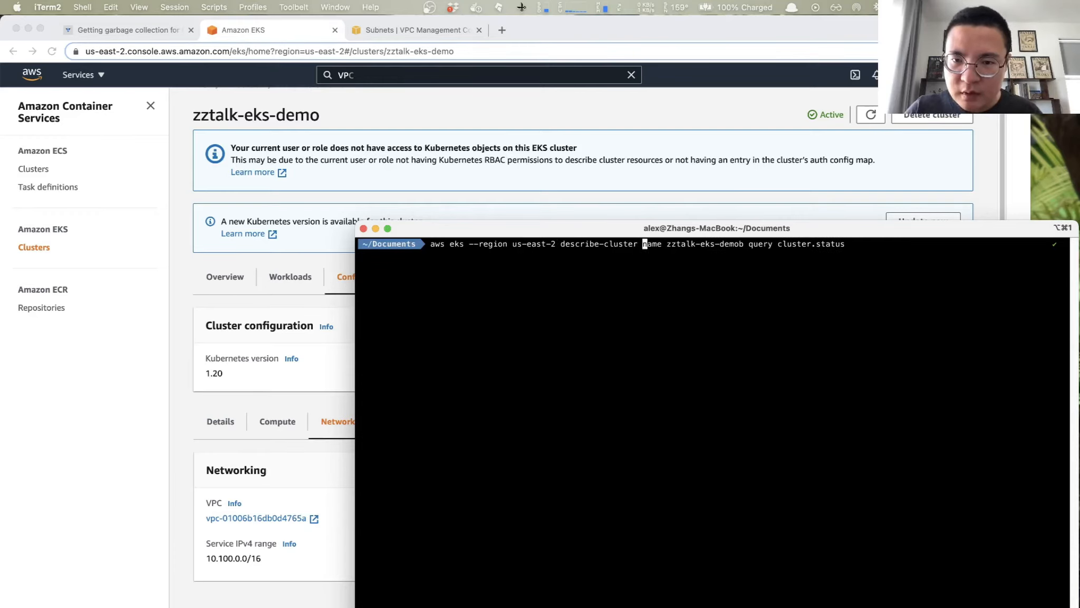
pyautogui.write('--')
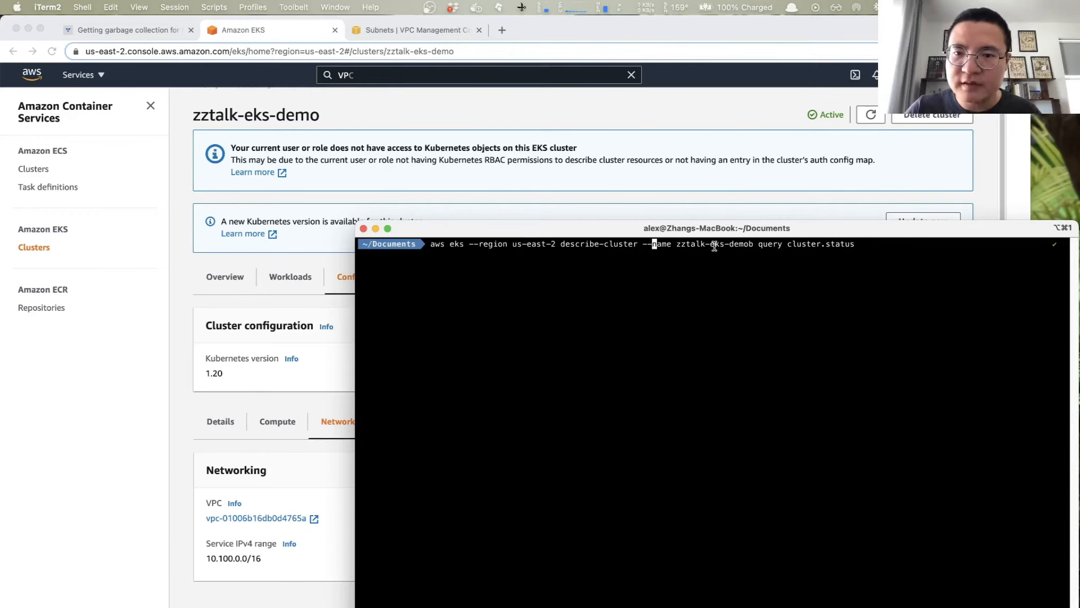
# - Correct the rest of the command to zztalk-eks-demo --query cluster.status, run it to check the cluster's status, and close the output
pyautogui.press('Right')
pyautogui.press('Right')
pyautogui.press('Right')
pyautogui.press('Right')
pyautogui.press('Right')
pyautogui.press('Right')
pyautogui.press('Right')
pyautogui.press('Right')
pyautogui.press('Right')
pyautogui.press('Right')
pyautogui.press('Right')
pyautogui.press('Right')
pyautogui.press('Right')
pyautogui.press('Right')
pyautogui.press('Right')
pyautogui.press('Right')
pyautogui.press('Right')
pyautogui.press('Right')
pyautogui.press('Right')
pyautogui.press('Right')
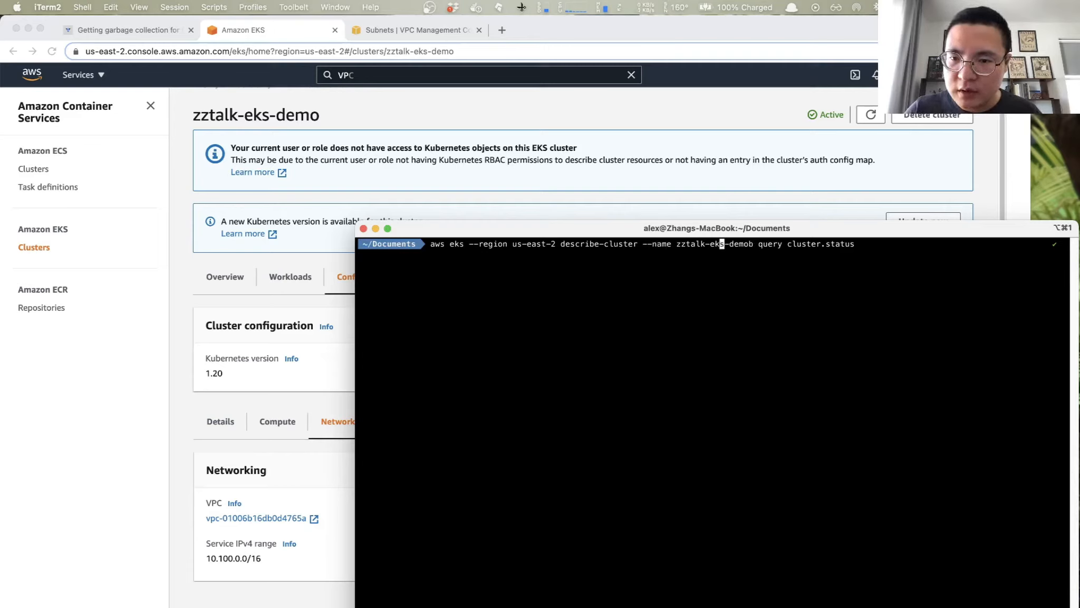
pyautogui.press('Delete')
pyautogui.write('-')
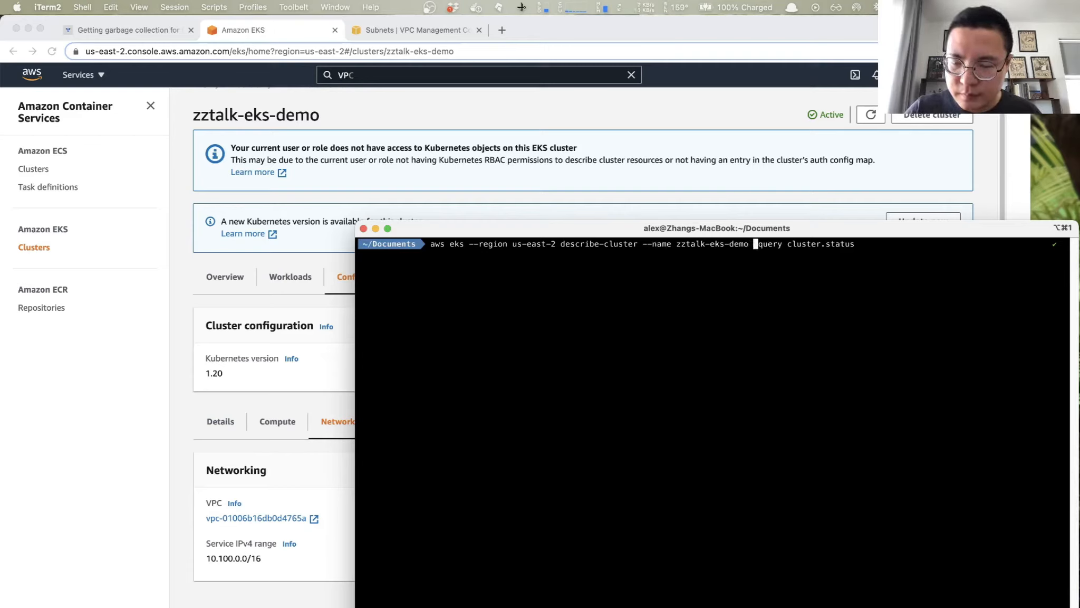
pyautogui.press('Delete')
pyautogui.write('--')
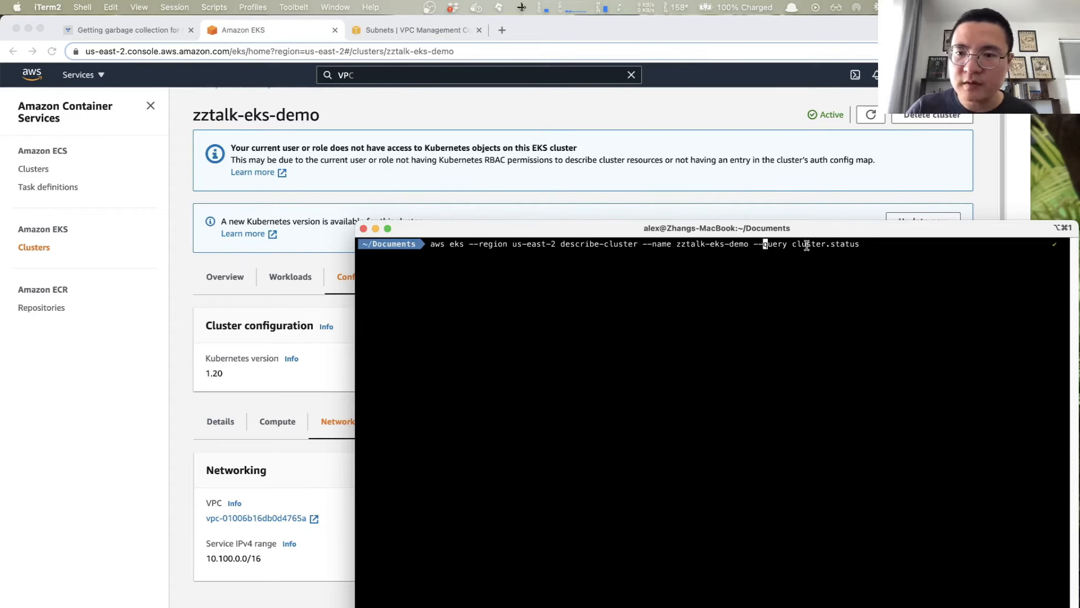
pyautogui.press('Return')
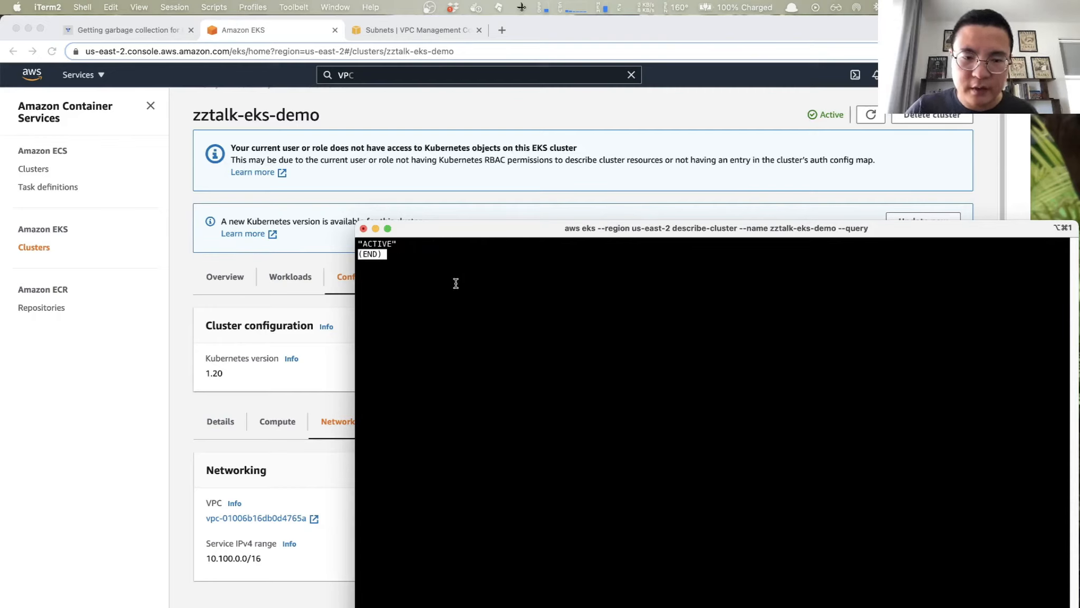
pyautogui.press('q')
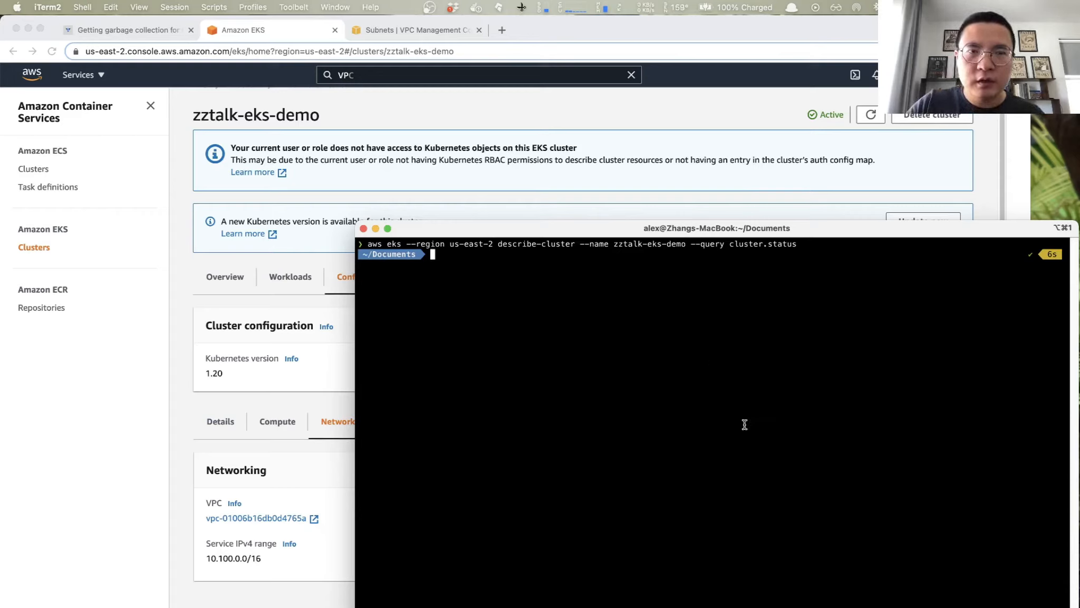
# - Run aws eks --region us-east-2 update-kubeconfig --name zztalk-eks-demo and review the updated context
pyautogui.write('aws eks ')
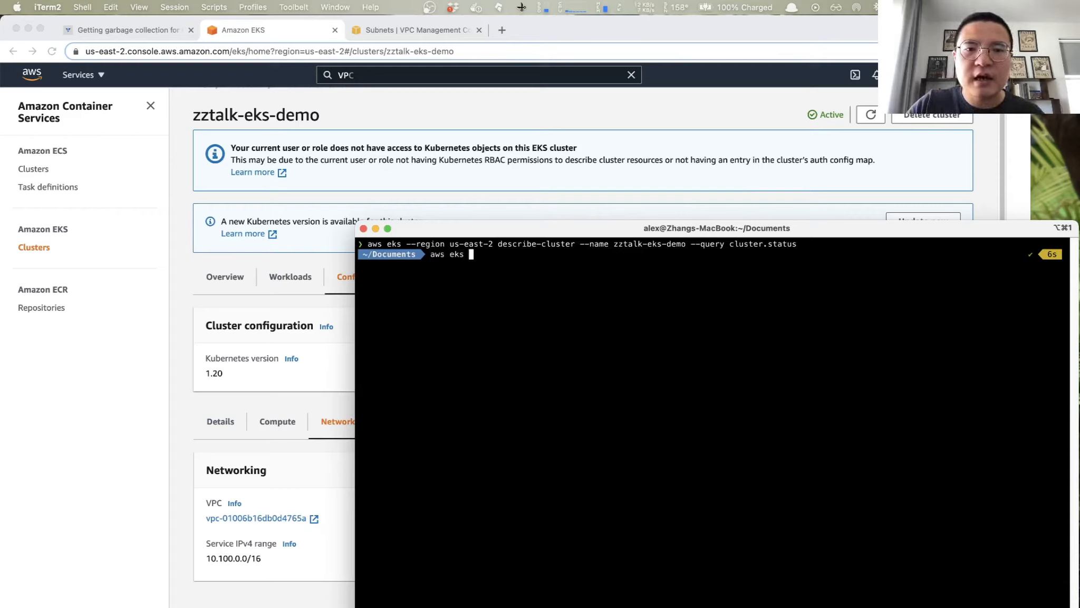
pyautogui.write('--regi')
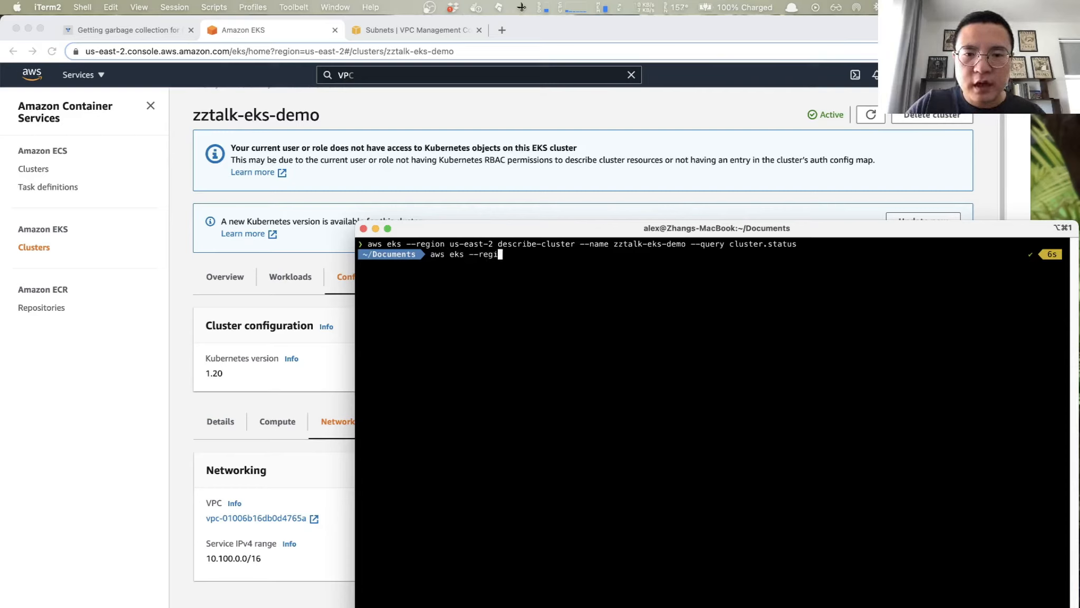
pyautogui.write('on us-')
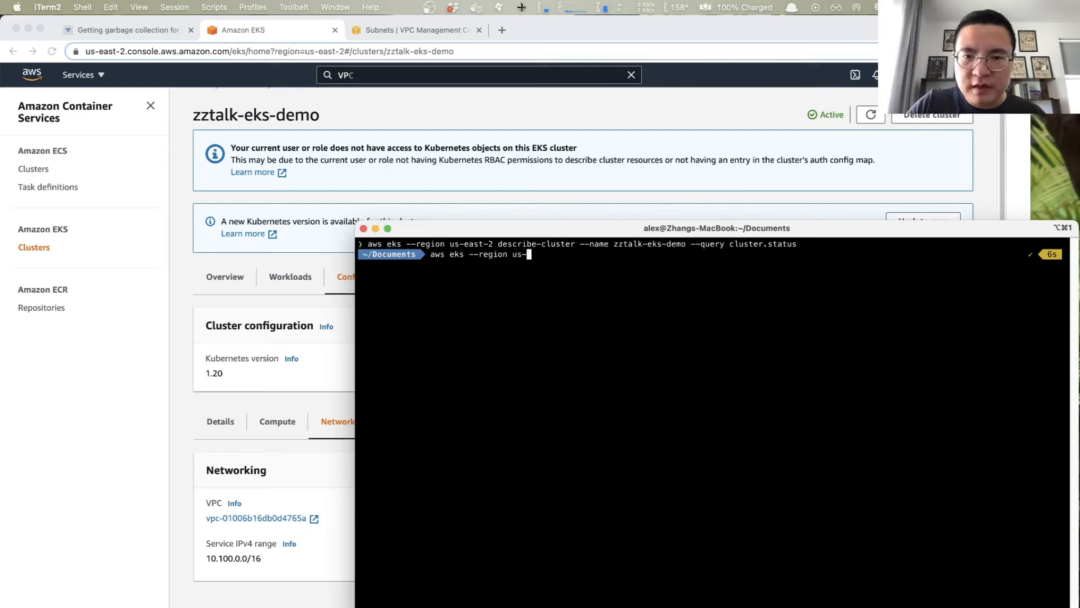
pyautogui.write('east-2 ')
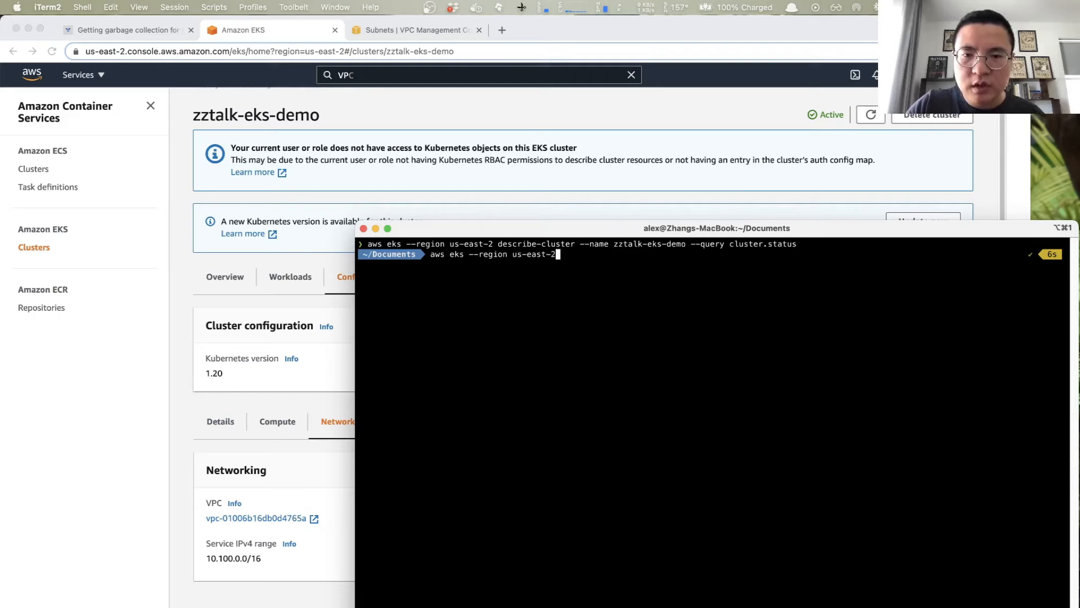
pyautogui.write('update-kubeconfig ')
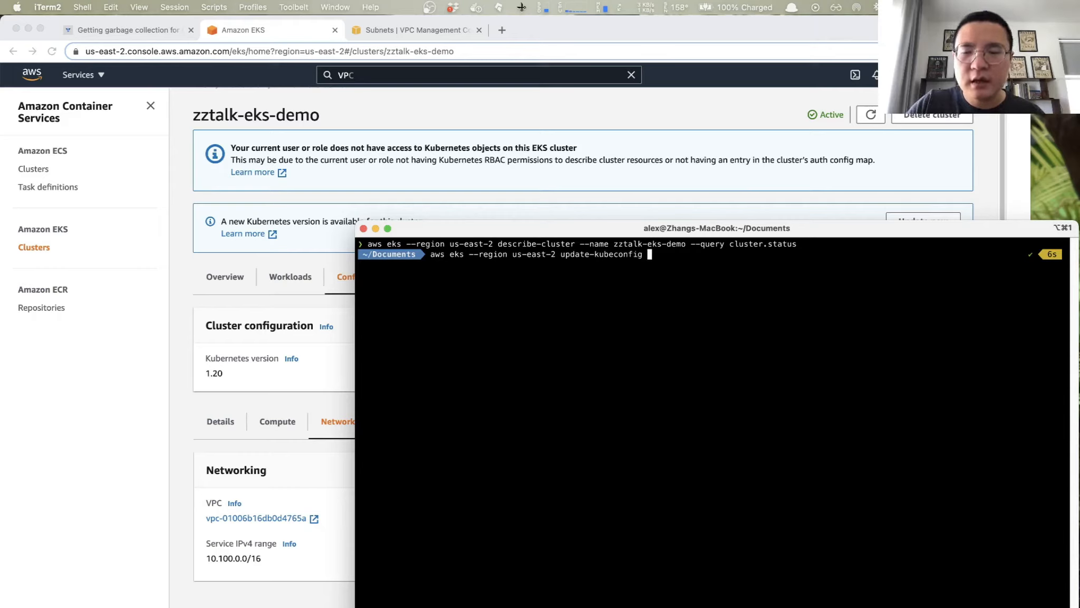
pyautogui.write('--name')
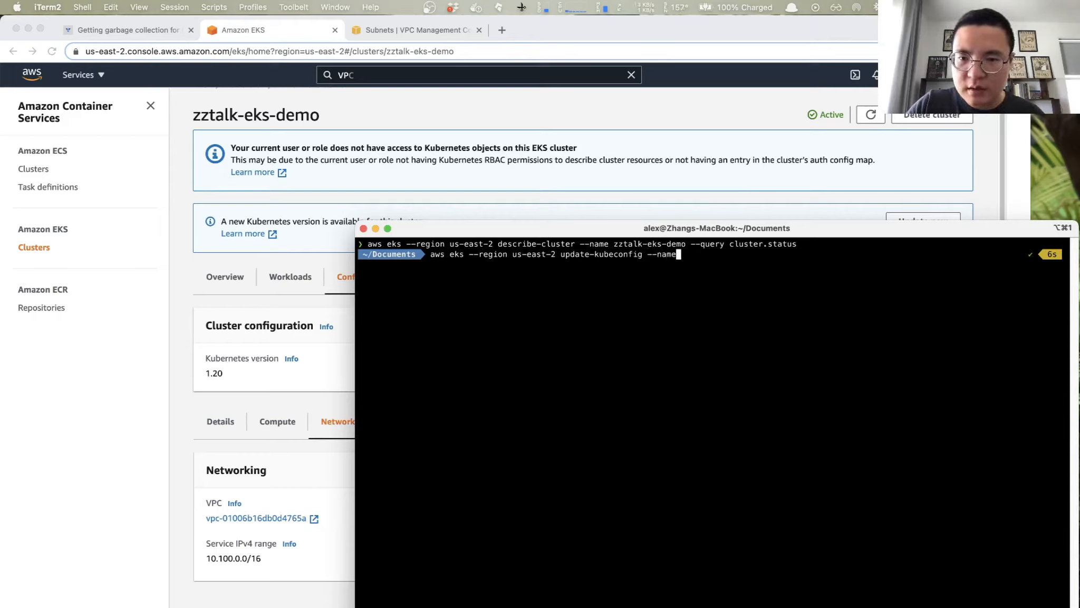
pyautogui.write(' zz')
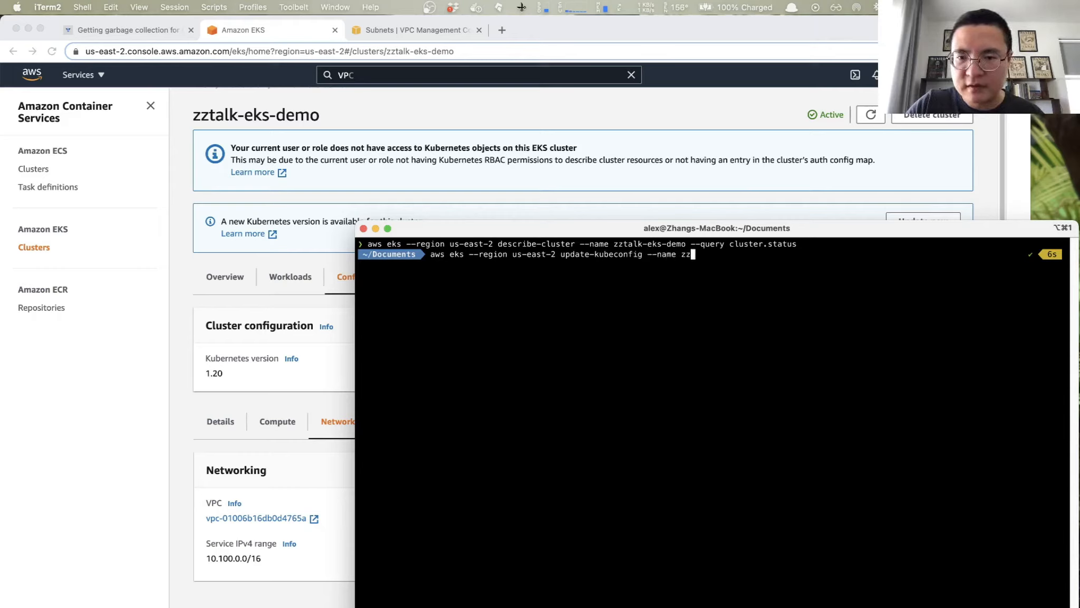
pyautogui.write('tal')
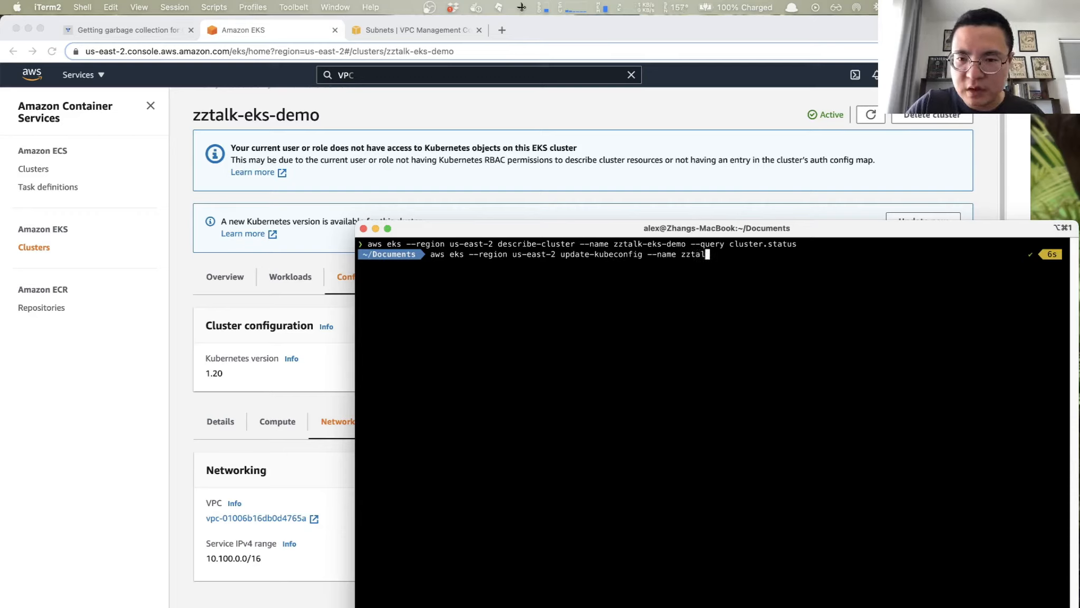
pyautogui.write('k-eks-demo')
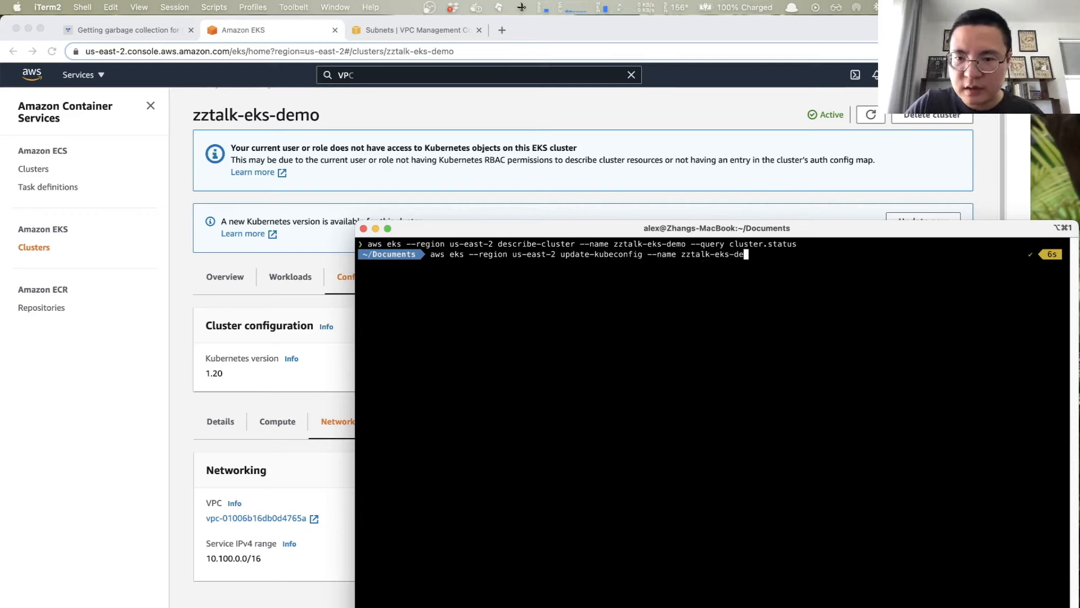
pyautogui.press('Return')
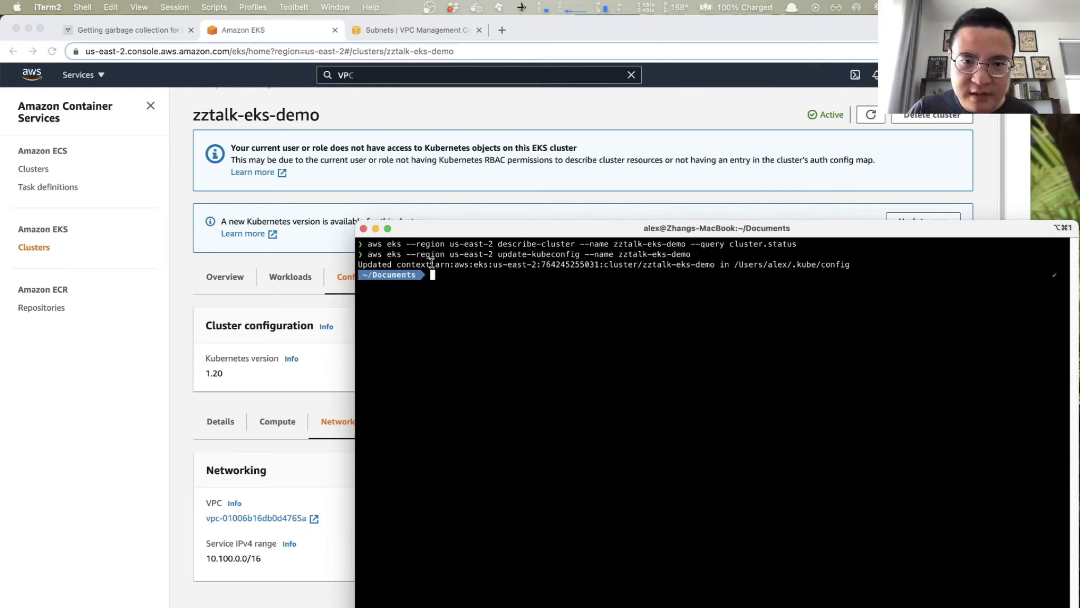
pyautogui.moveTo(437, 261); pyautogui.dragTo(739, 258)
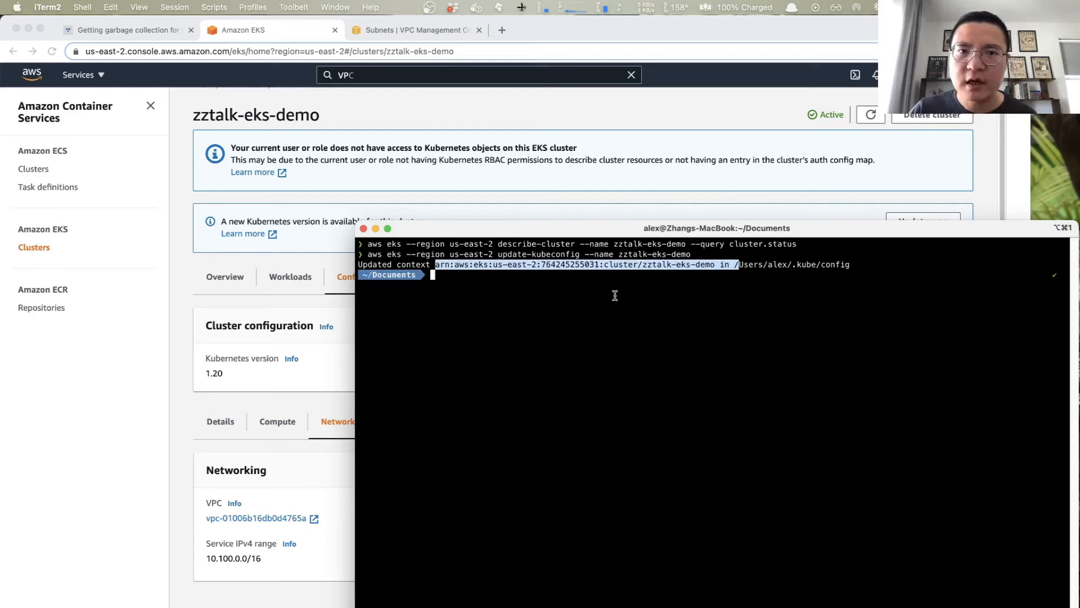
pyautogui.click(643, 321)
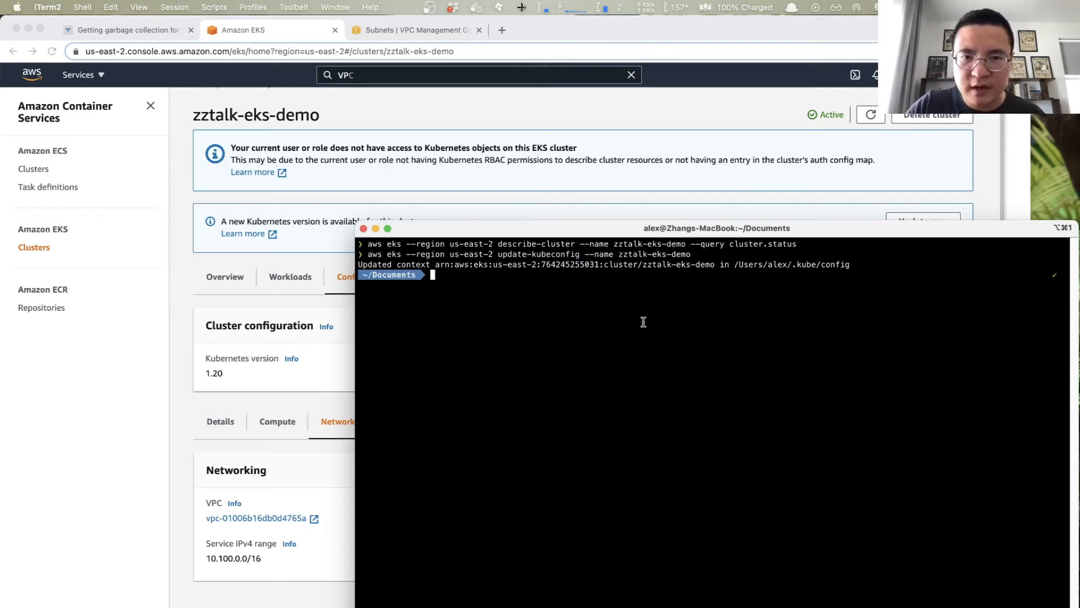
# - Select the zztalk-eks-demo cluster as the Kubernetes context in Docker Desktop
pyautogui.click(478, 11)
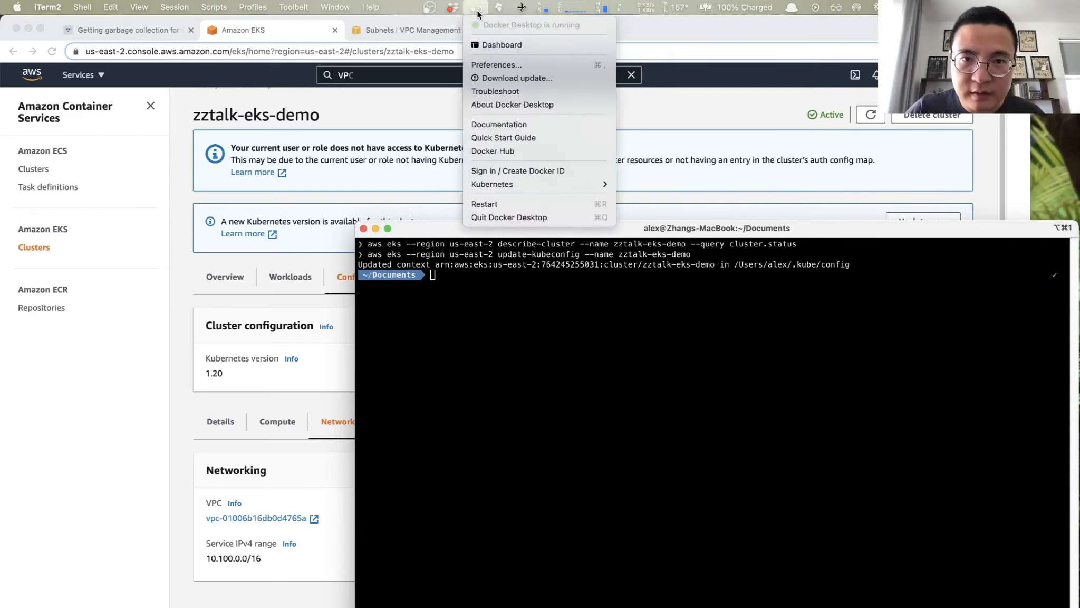
pyautogui.moveTo(497, 184)
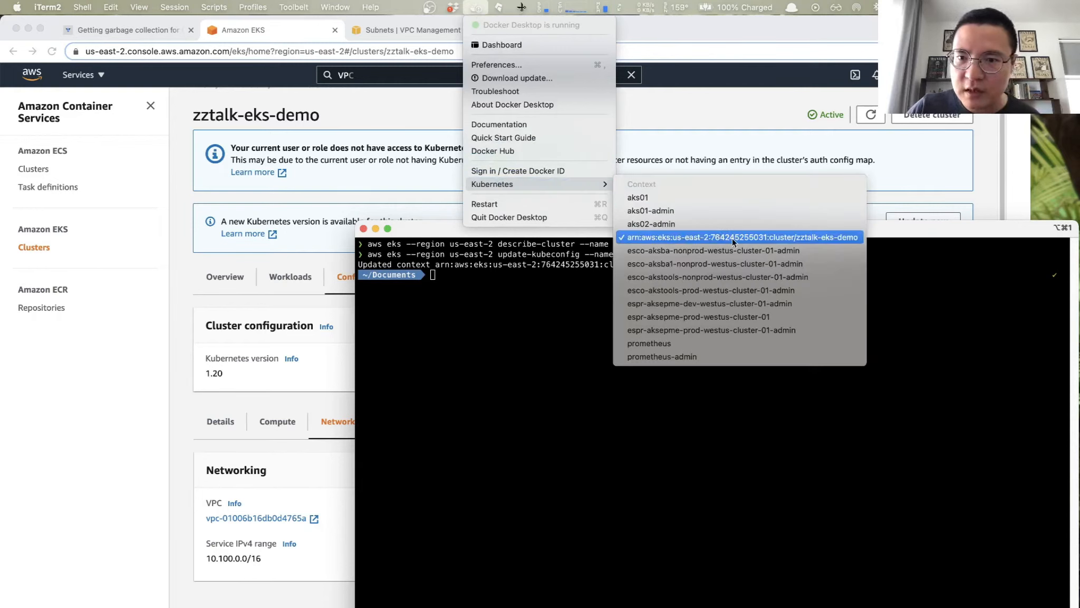
pyautogui.click(774, 241)
# - List the cluster's namespaces with kubectl get ns and review the output
pyautogui.write('k')
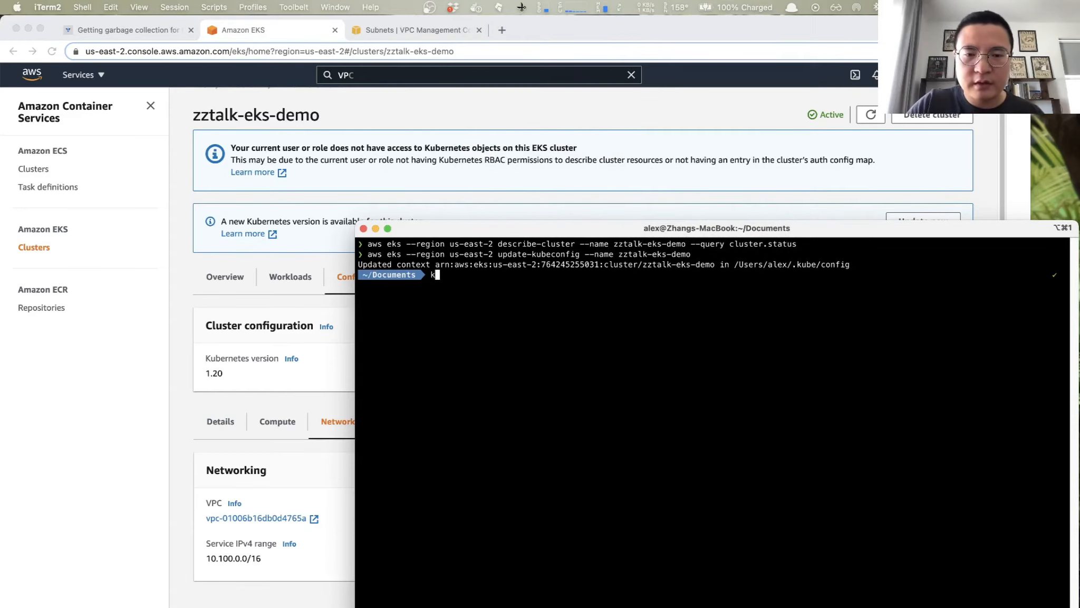
pyautogui.write('ube')
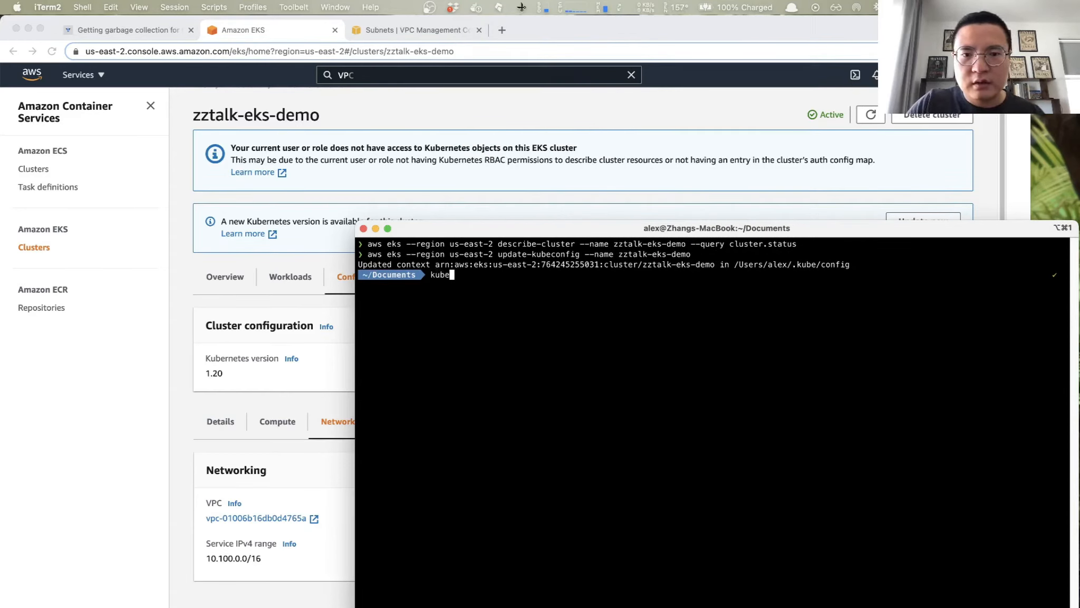
pyautogui.write('ct')
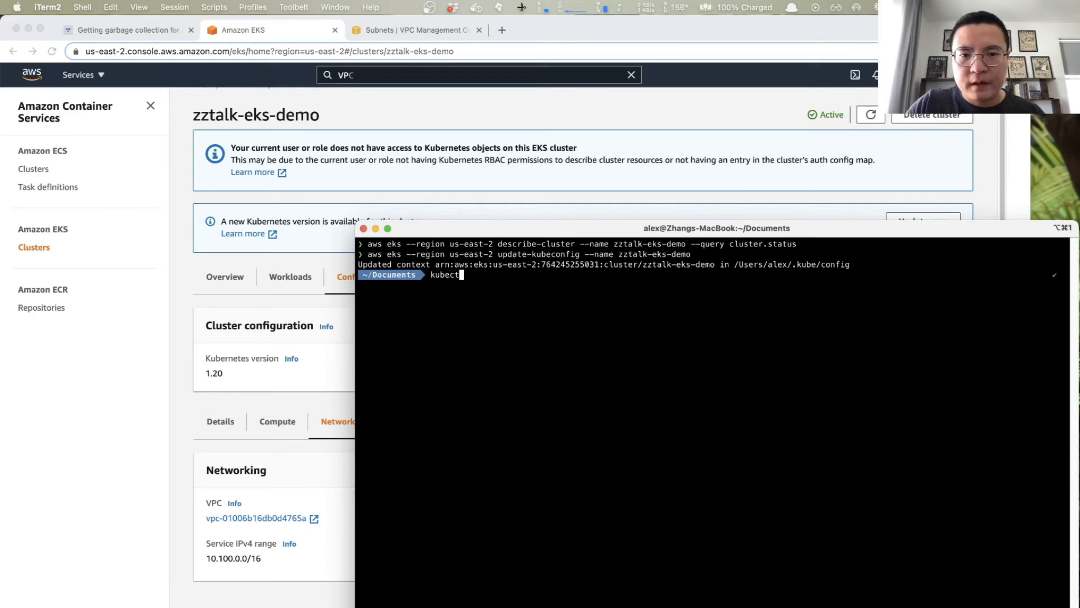
pyautogui.write('l get ')
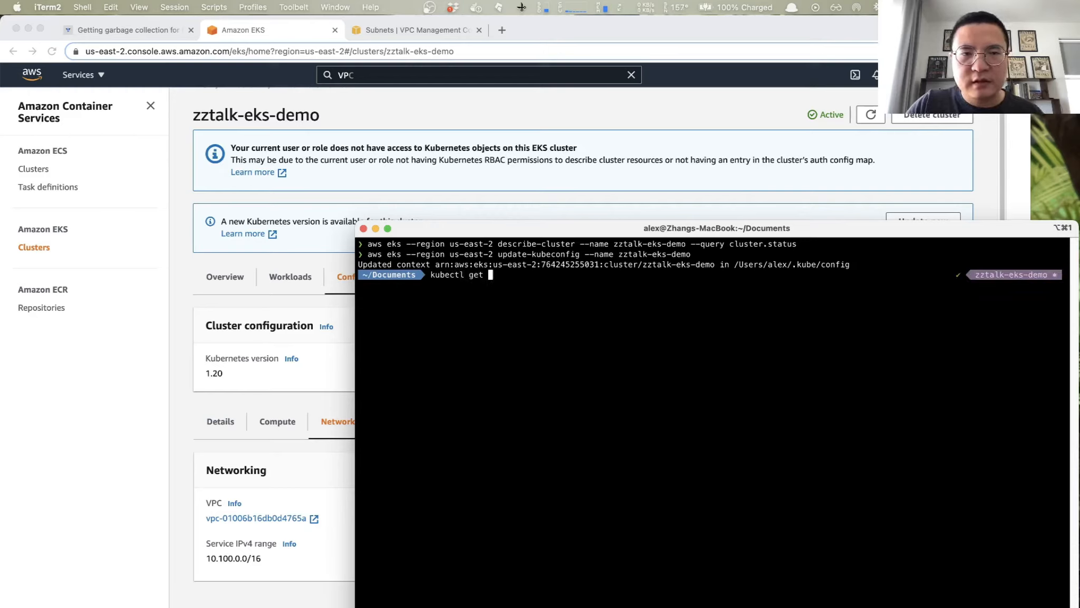
pyautogui.write('ns')
pyautogui.press('Return')
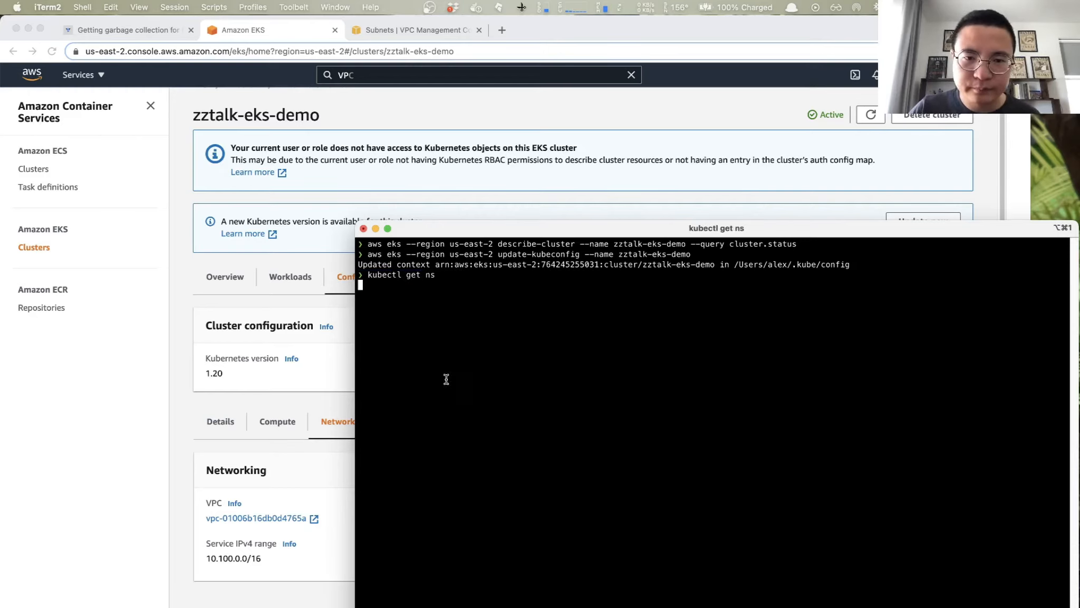
pyautogui.moveTo(358, 282); pyautogui.dragTo(513, 333)
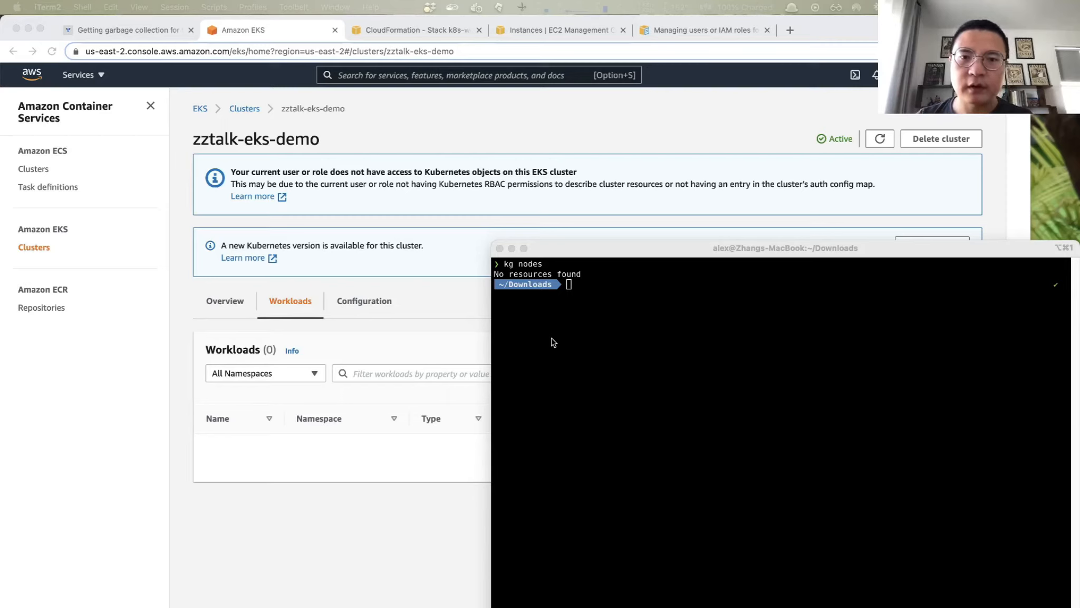
# - Review the kg nodes output in iTerm2 and return to the zztalk-eks-demo workloads page in Chrome
pyautogui.click(621, 282)
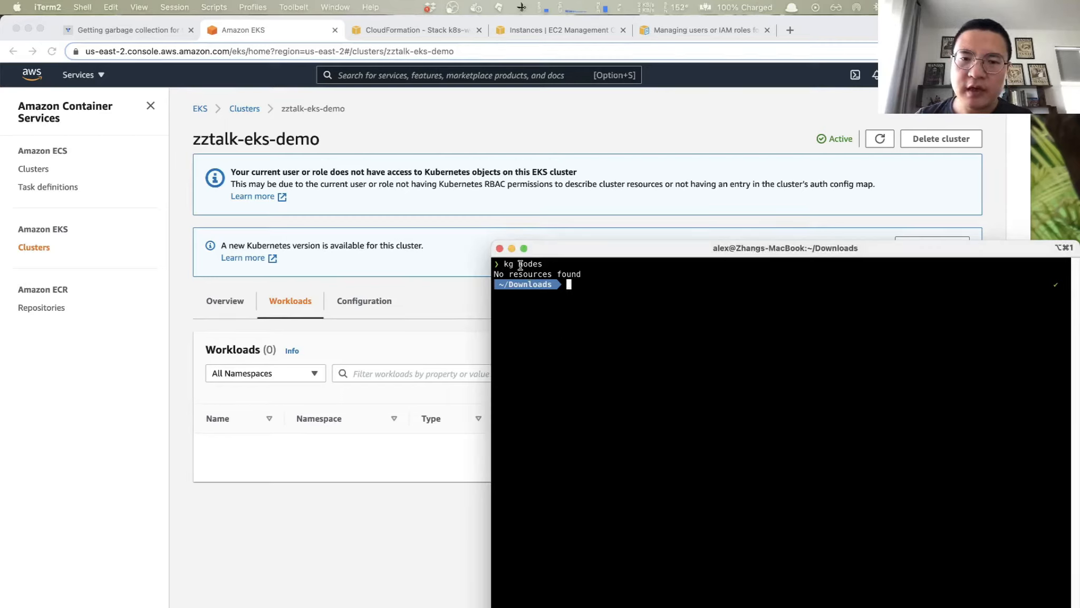
pyautogui.moveTo(494, 275); pyautogui.dragTo(579, 278)
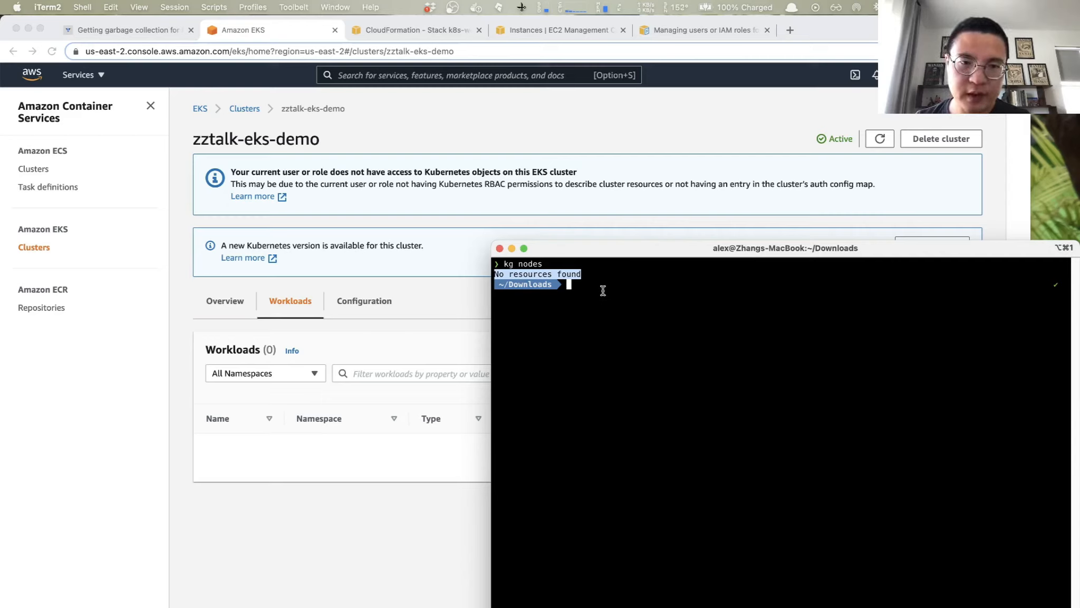
pyautogui.click(454, 133)
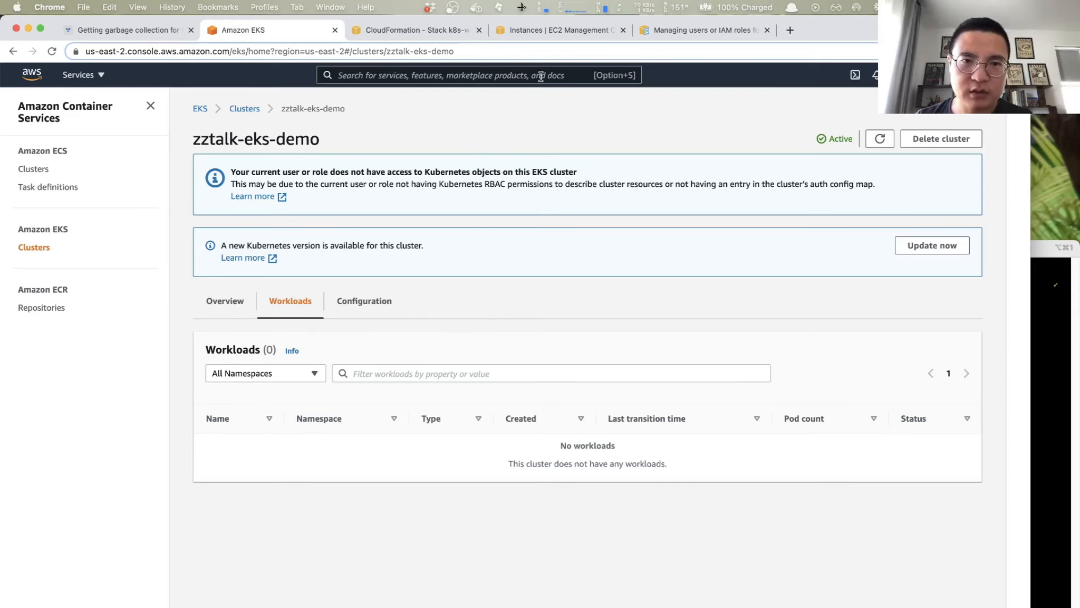
pyautogui.click(446, 39)
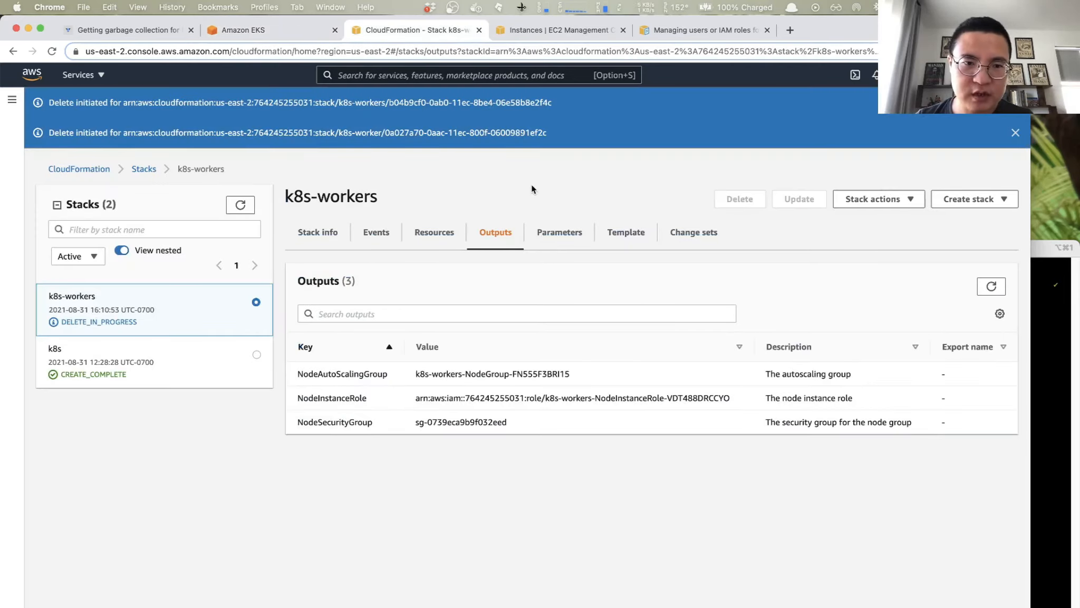
pyautogui.click(240, 204)
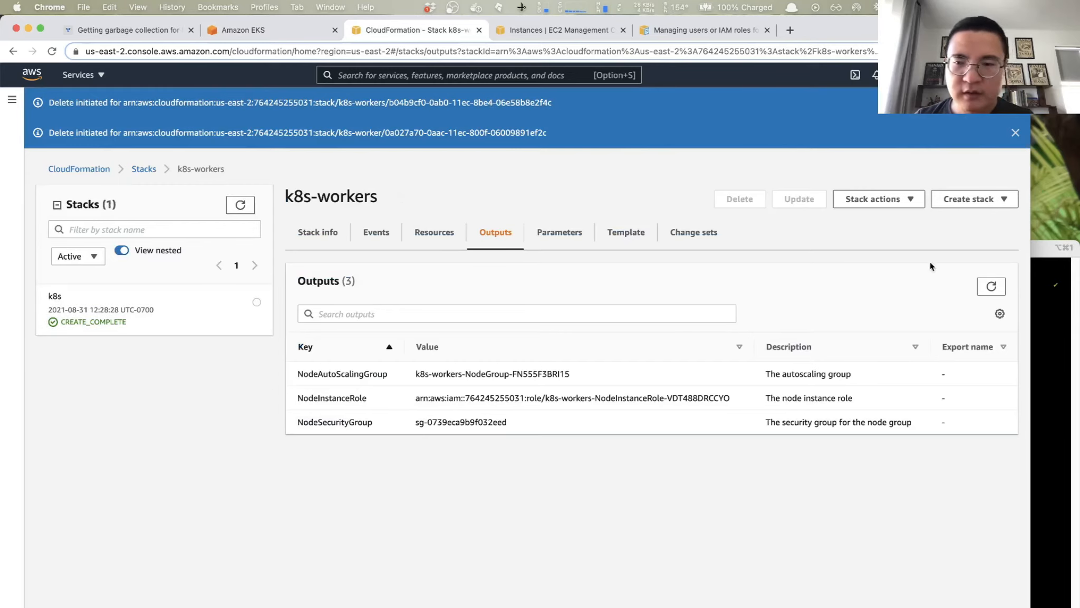
pyautogui.click(973, 199)
pyautogui.click(909, 216)
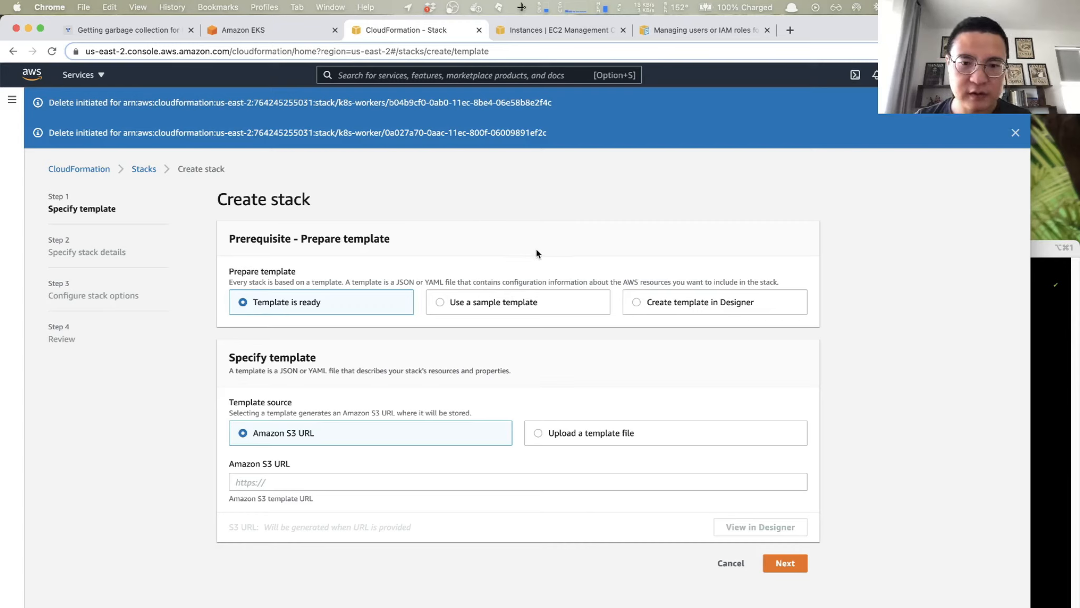
pyautogui.click(283, 479)
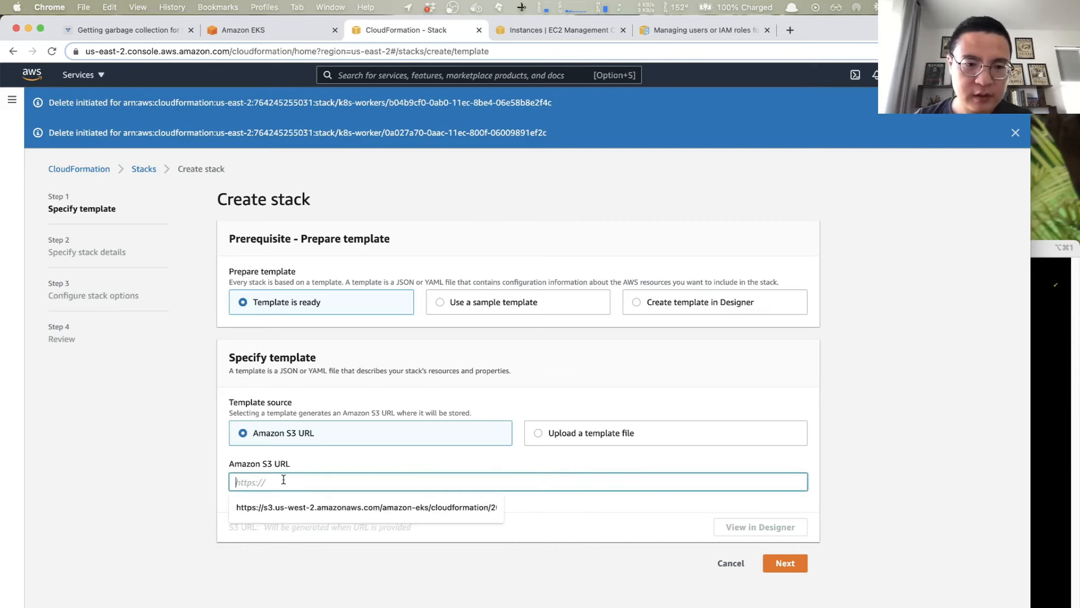
pyautogui.click(366, 506)
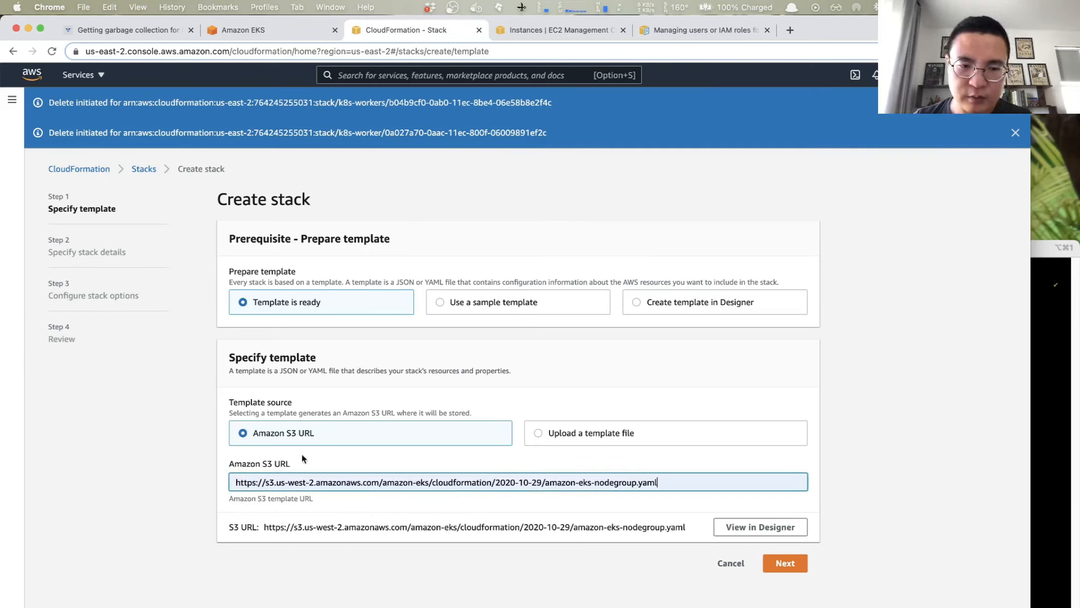
pyautogui.click(787, 563)
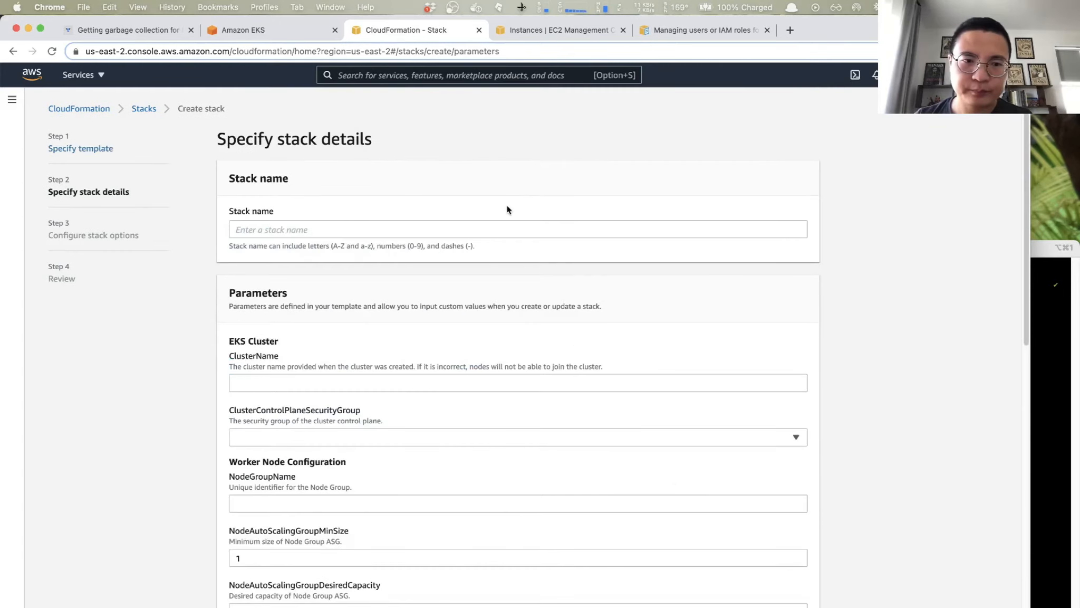
# - Name the new CloudFormation stack k8s-workers
pyautogui.click(270, 228)
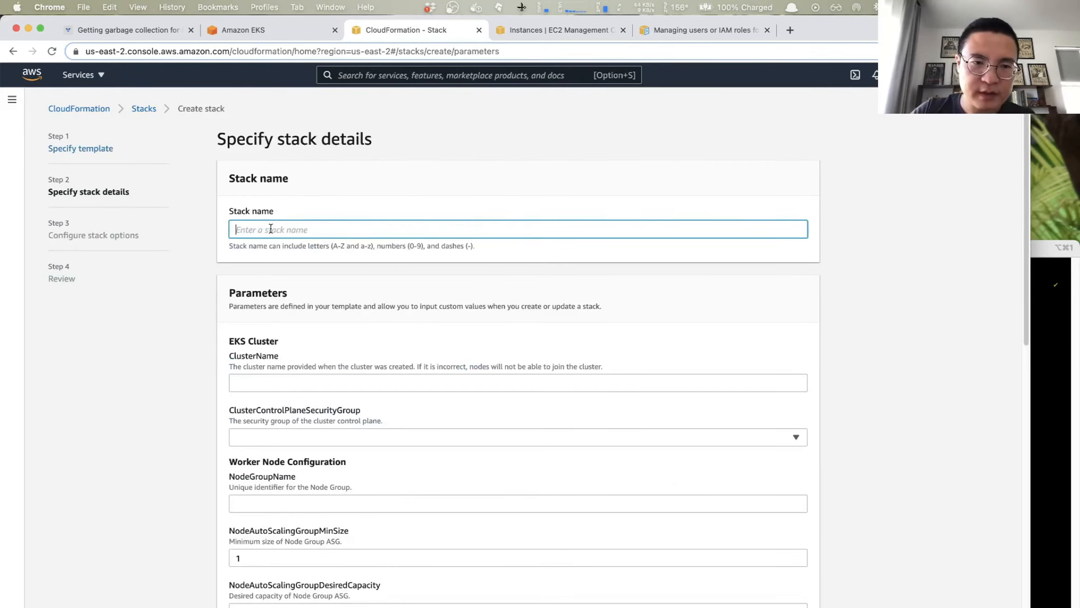
pyautogui.write('k')
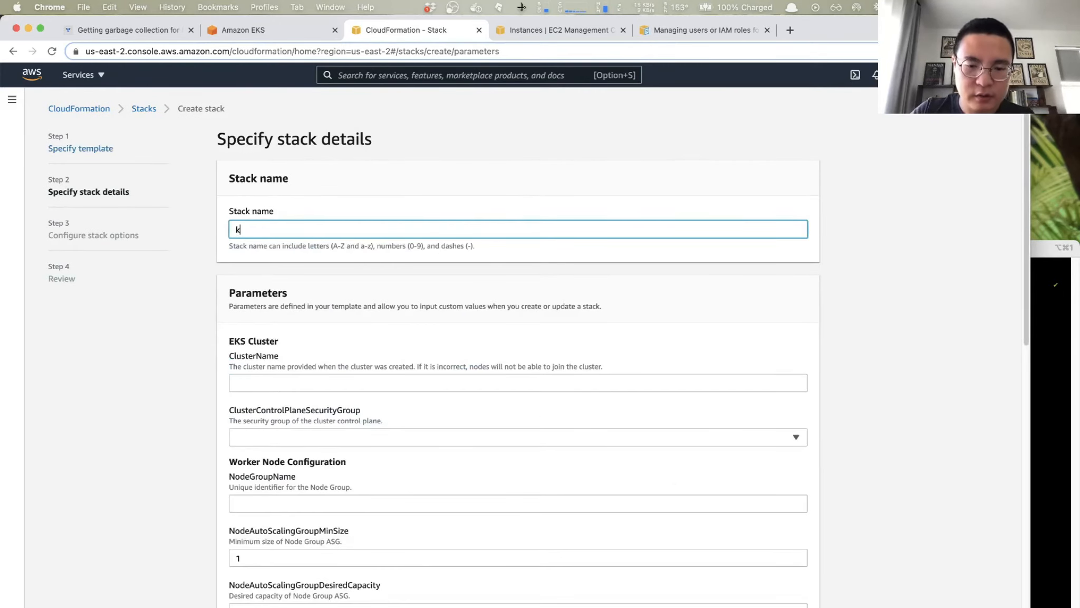
pyautogui.write('8s-workers')
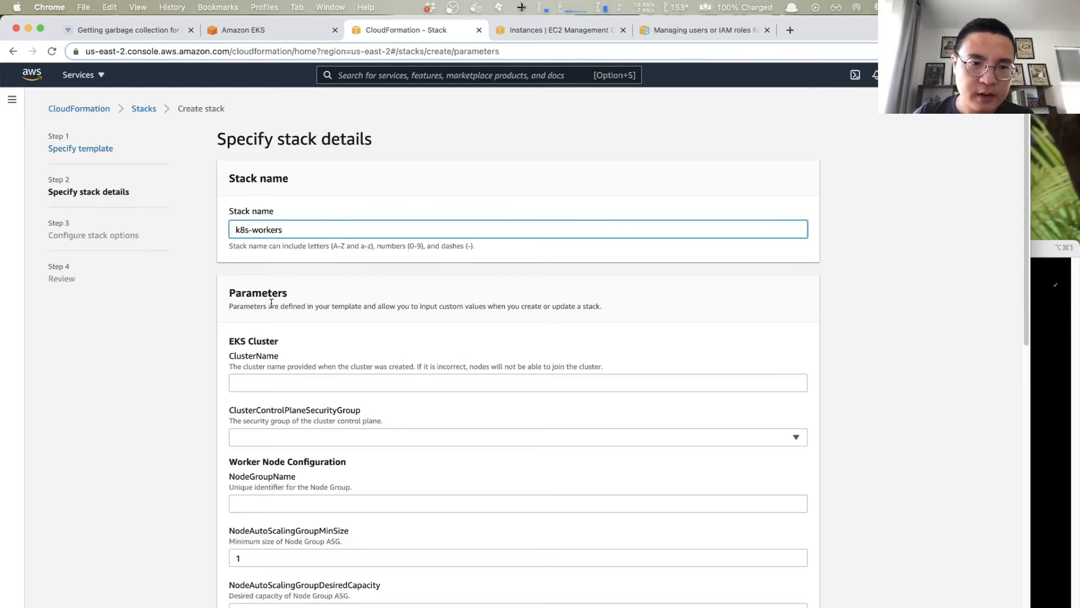
# - Copy the cluster name zztalk-eks-demo from the EKS cluster page into the stack's ClusterName parameter
pyautogui.click(260, 376)
pyautogui.click(247, 30)
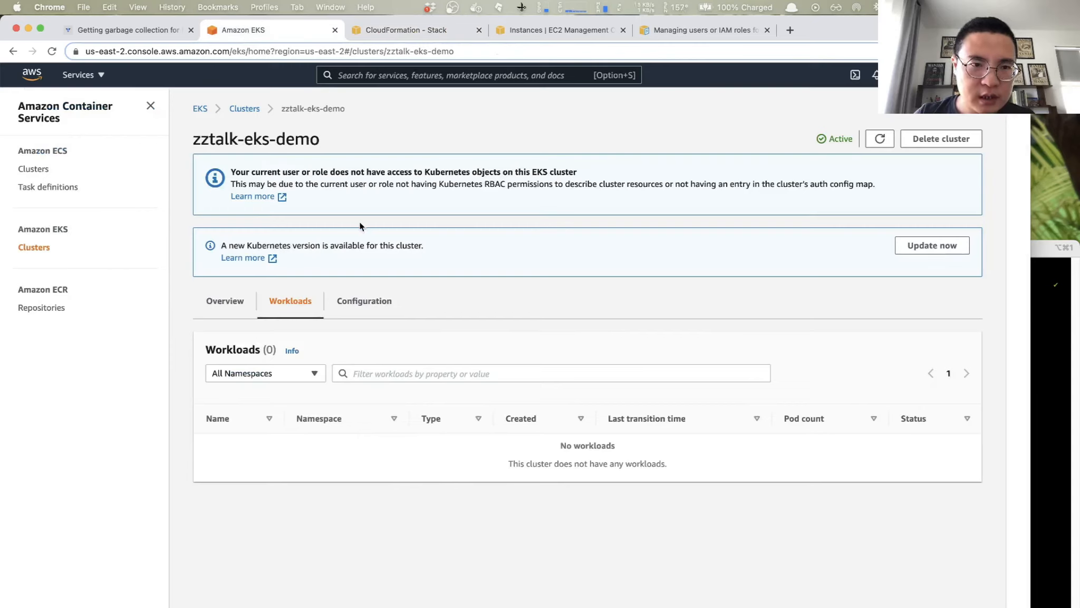
pyautogui.click(399, 78)
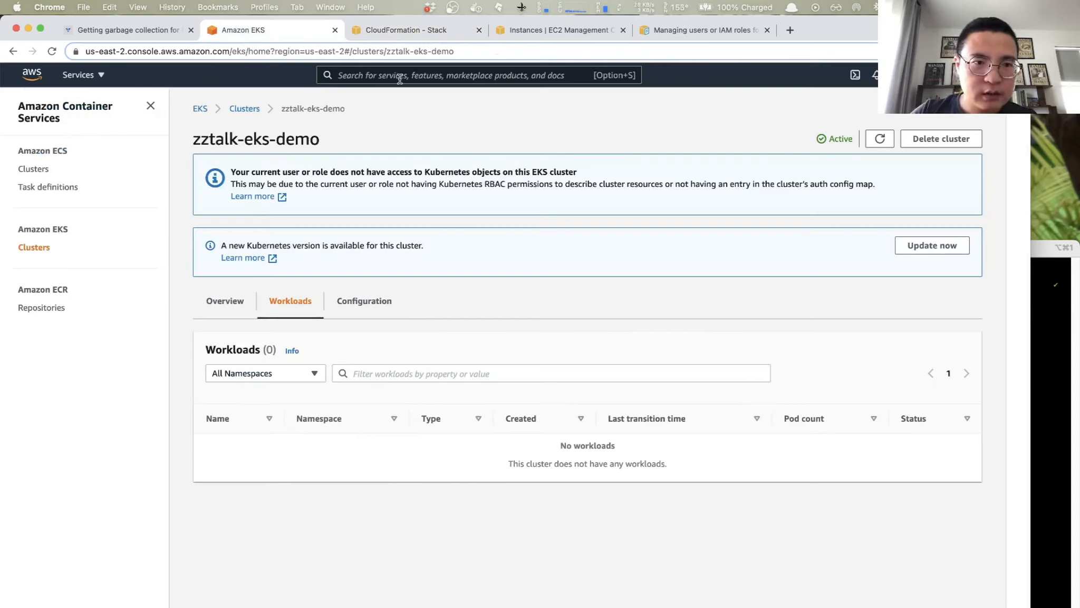
pyautogui.tripleClick(248, 138)
pyautogui.press('super+c')
pyautogui.click(416, 31)
pyautogui.press('super+v')
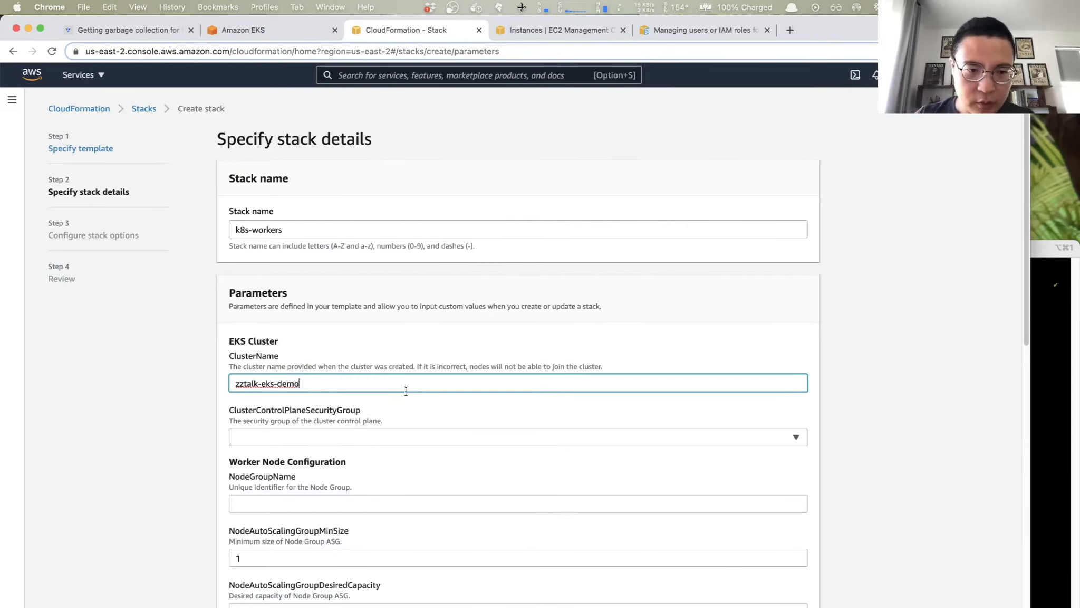
# - Set ClusterControlPlaneSecurityGroup to k8s-ControlPlaneSecurityGroup-17AU7QLESVZQS
pyautogui.click(340, 437)
pyautogui.scroll(-2, 341, 437)
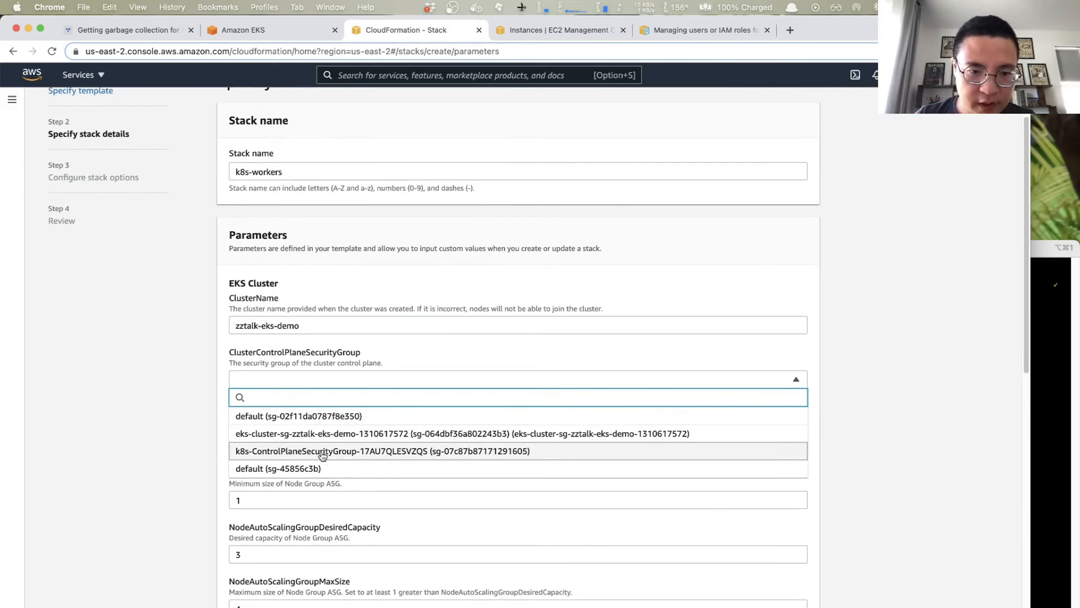
pyautogui.click(344, 452)
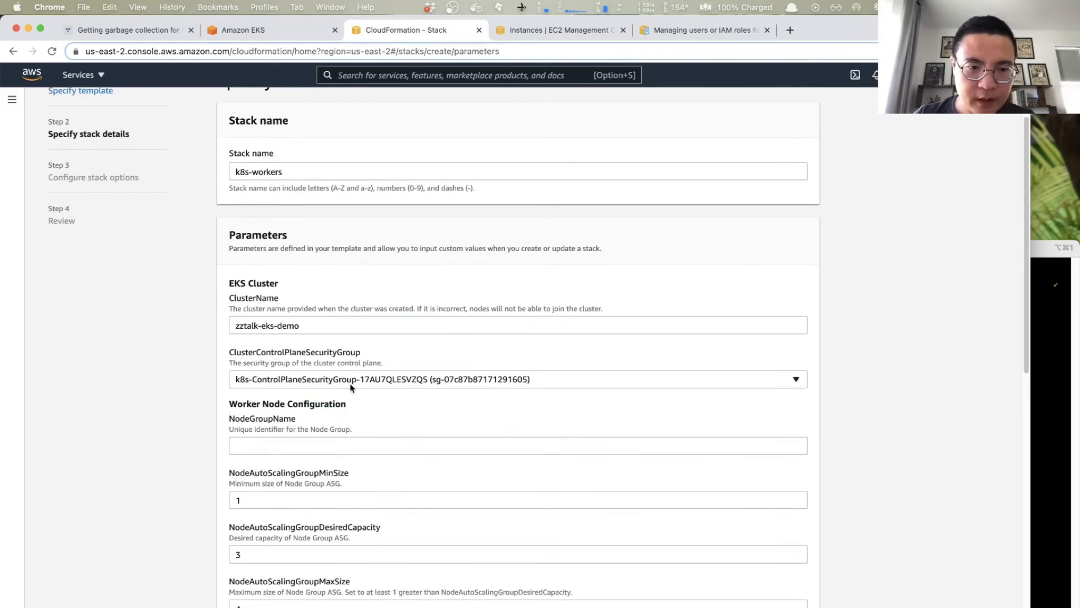
# - Set the worker configuration's NodeGroupName to zztalk-eks-nodes
pyautogui.scroll(-3, 345, 448)
pyautogui.click(375, 333)
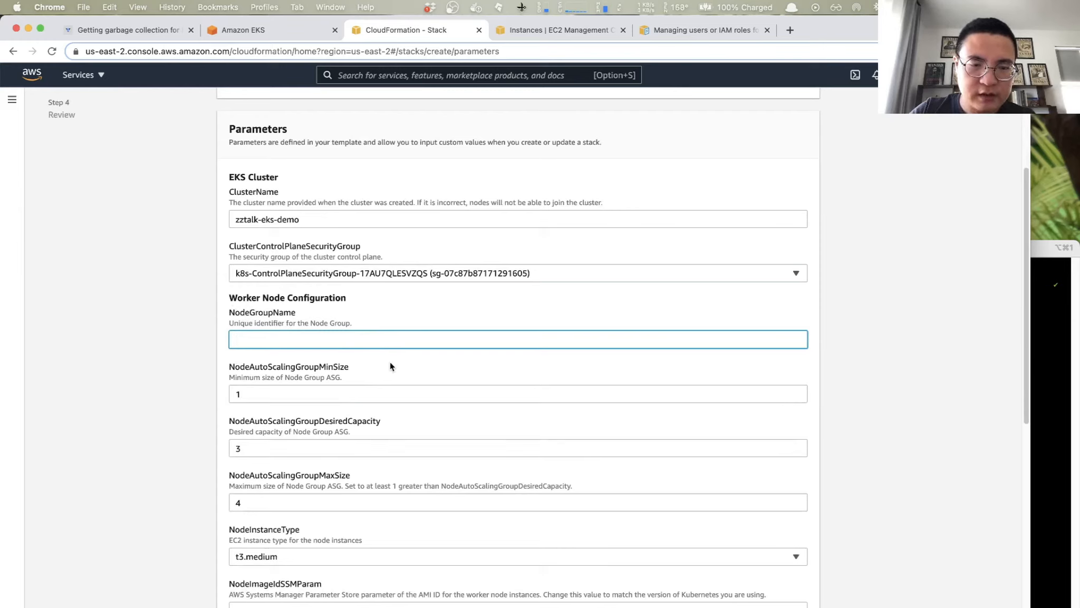
pyautogui.write('eks-')
pyautogui.press('BackSpace')
pyautogui.press('BackSpace')
pyautogui.press('BackSpace')
pyautogui.write('zztalk-')
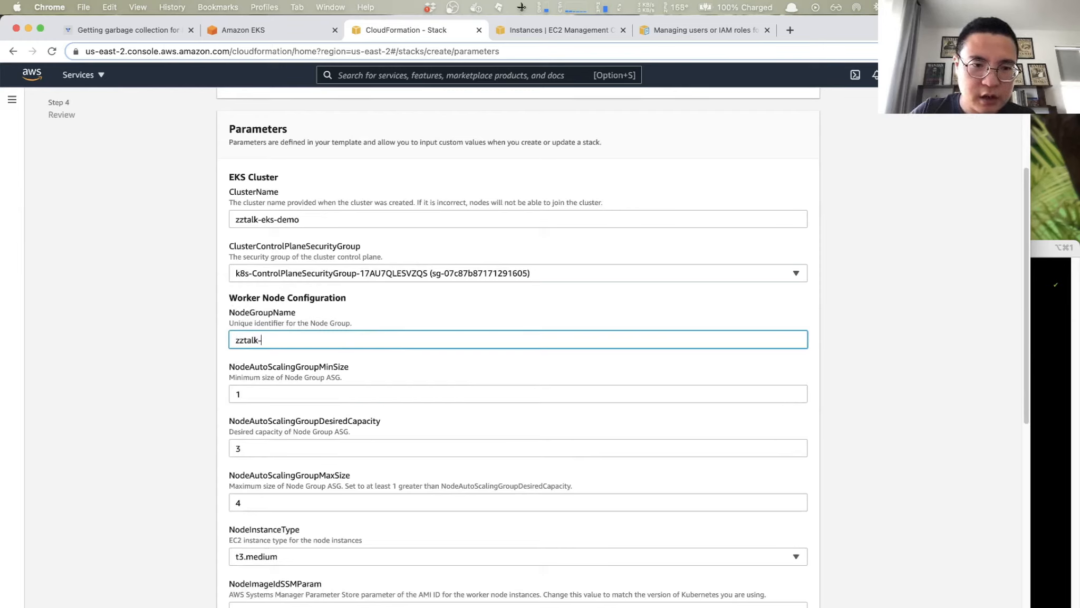
pyautogui.write('eks-nodes')
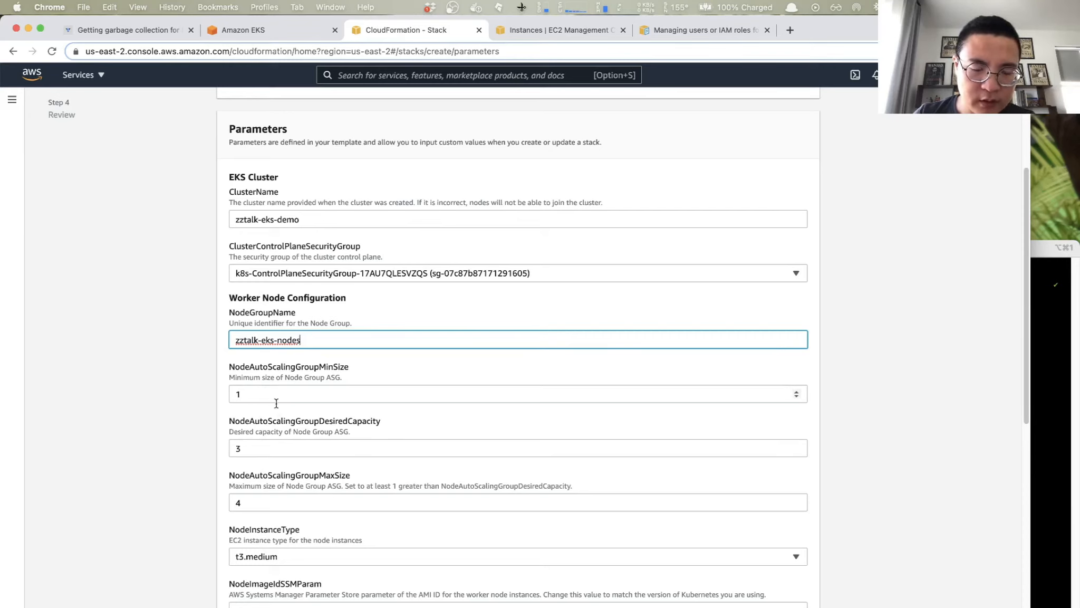
# - Set both the desired capacity and the maximum size of the node auto scaling group to 2
pyautogui.scroll(-3, 264, 401)
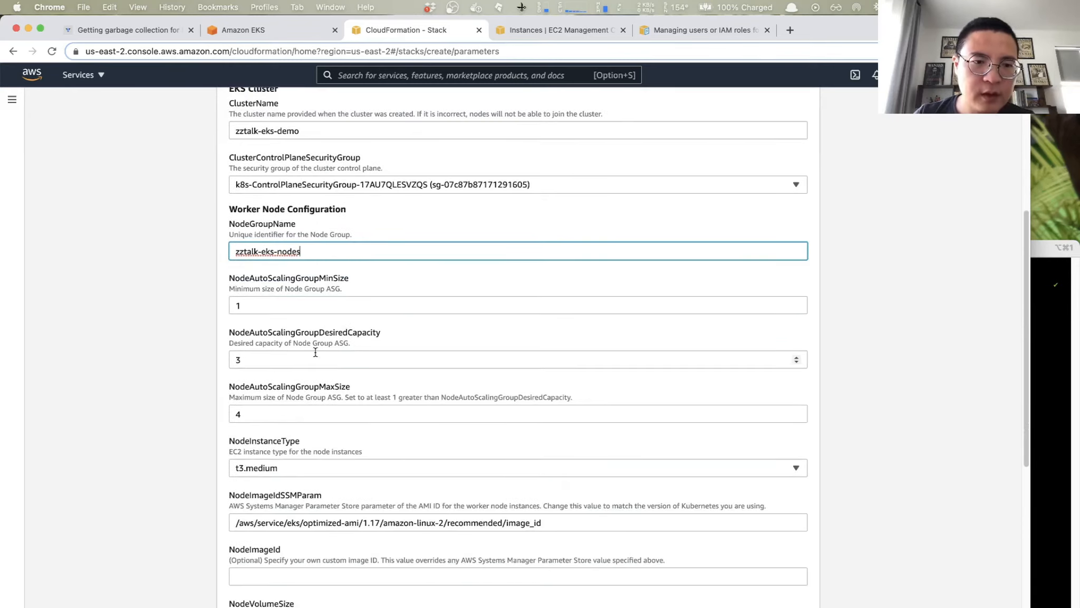
pyautogui.click(276, 363)
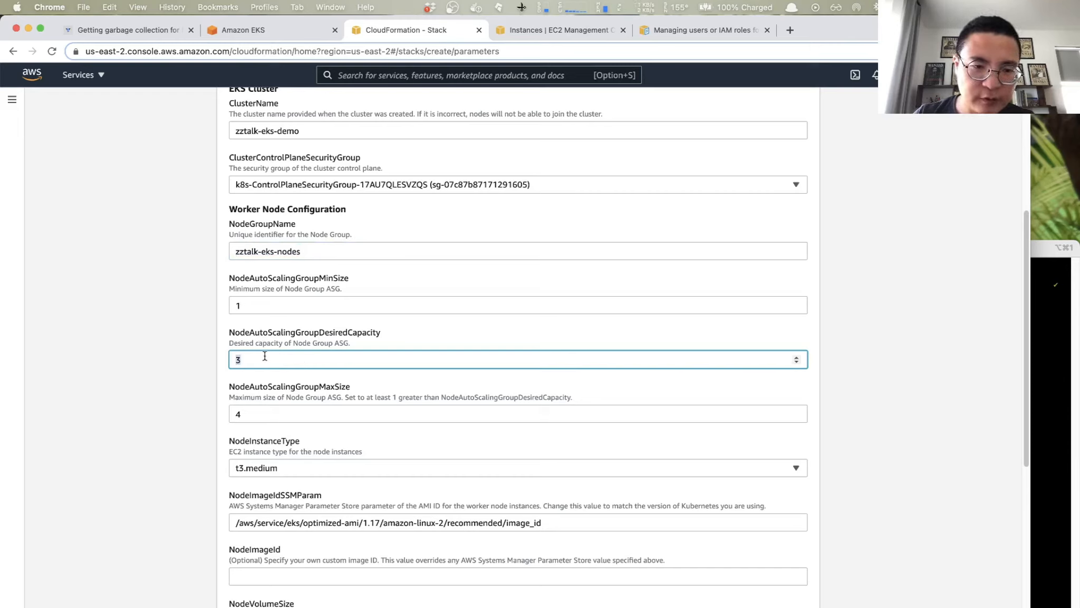
pyautogui.write('2')
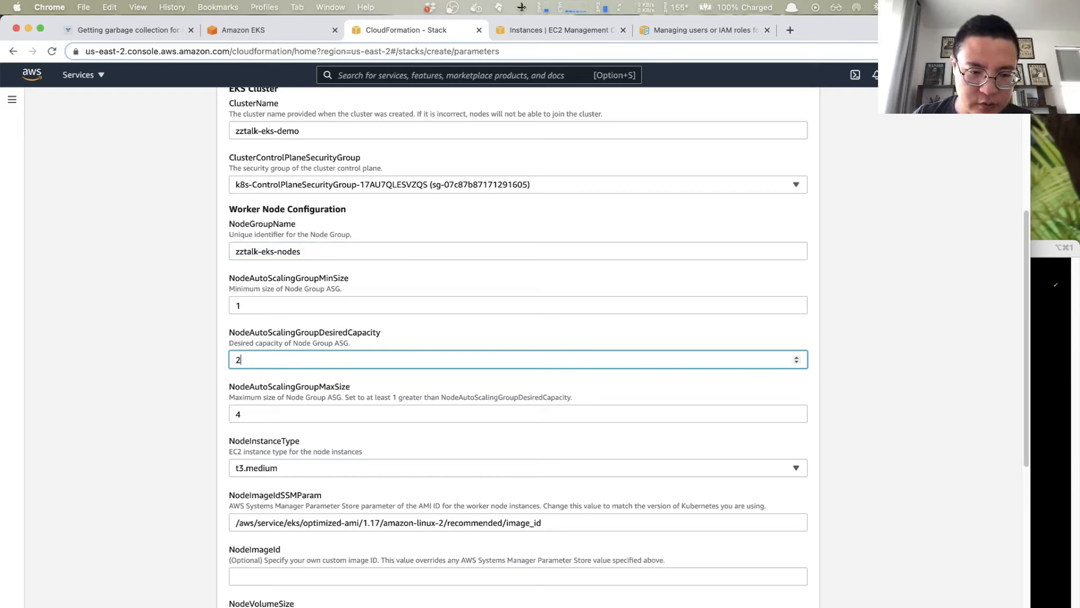
pyautogui.doubleClick(311, 420)
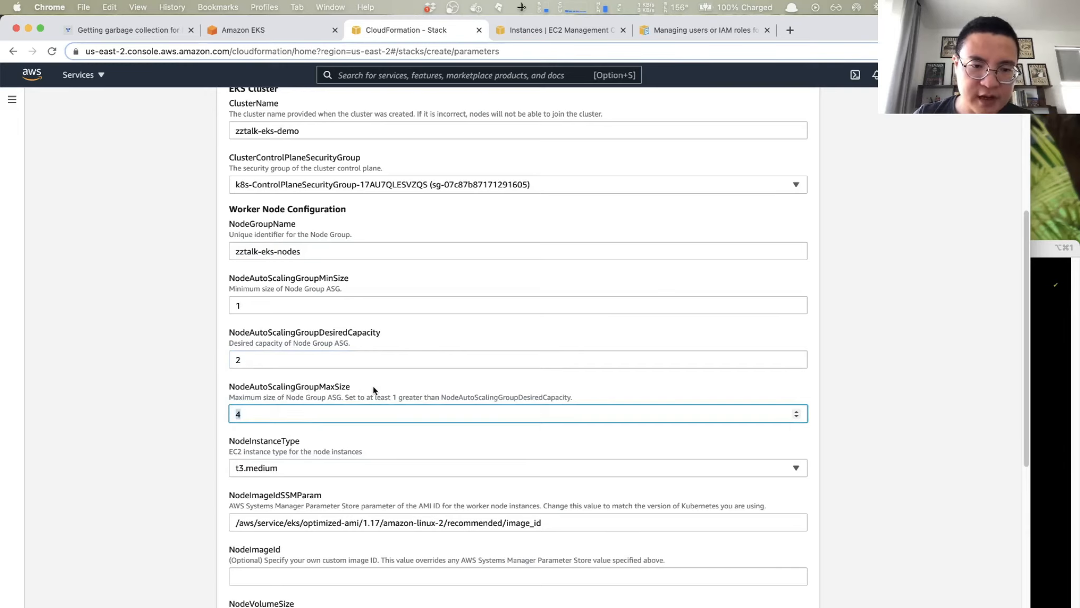
pyautogui.write('2')
# - Choose t2.micro as the NodeInstanceType for the worker nodes
pyautogui.scroll(-2, 385, 440)
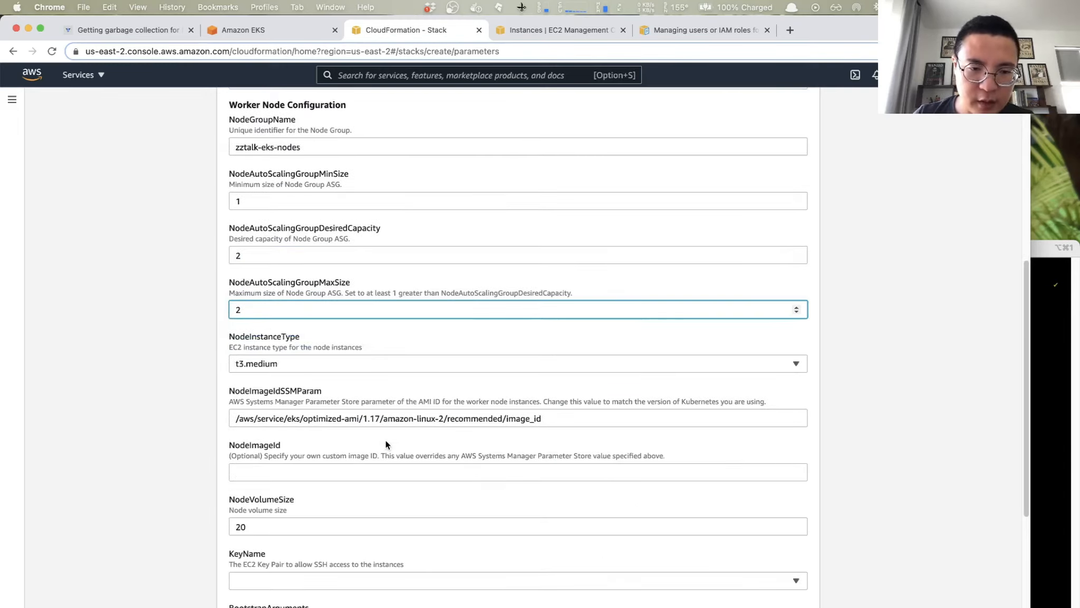
pyautogui.click(334, 362)
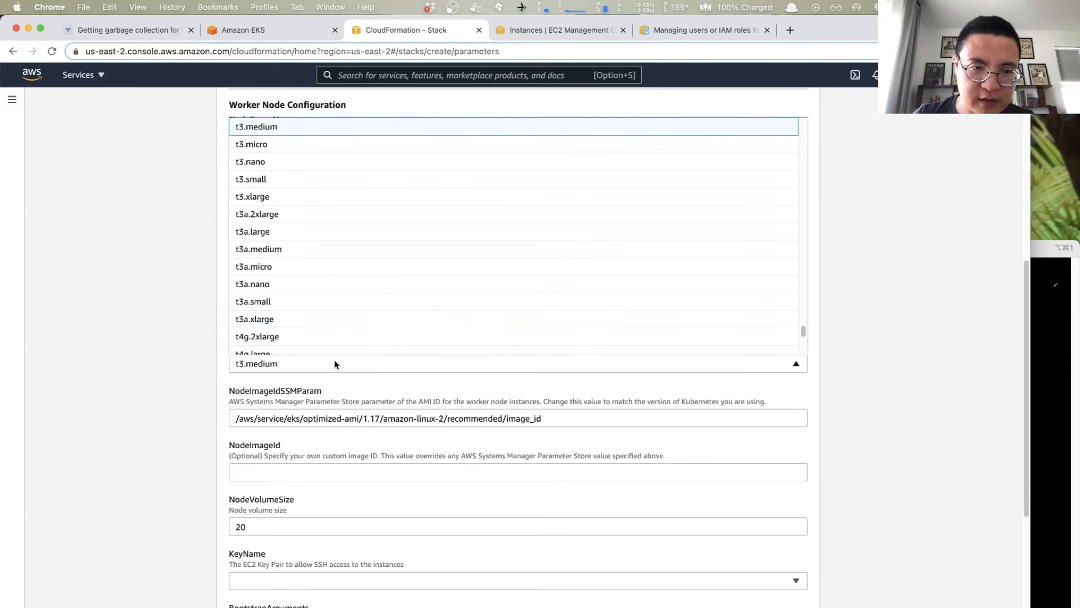
pyautogui.click(334, 361)
pyautogui.click(334, 363)
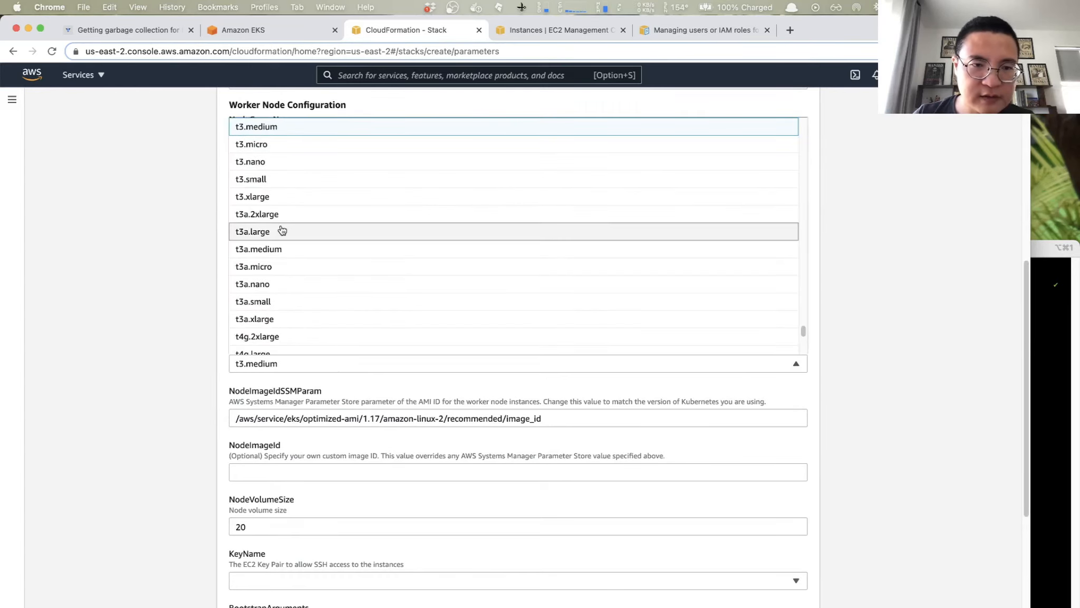
pyautogui.scroll(5, 282, 230)
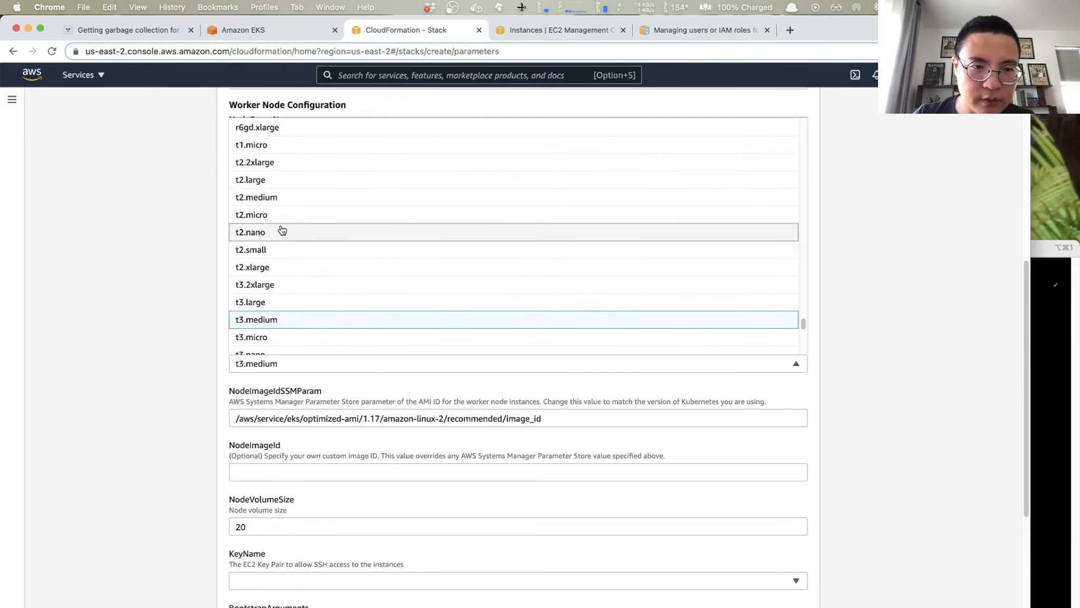
pyautogui.click(252, 220)
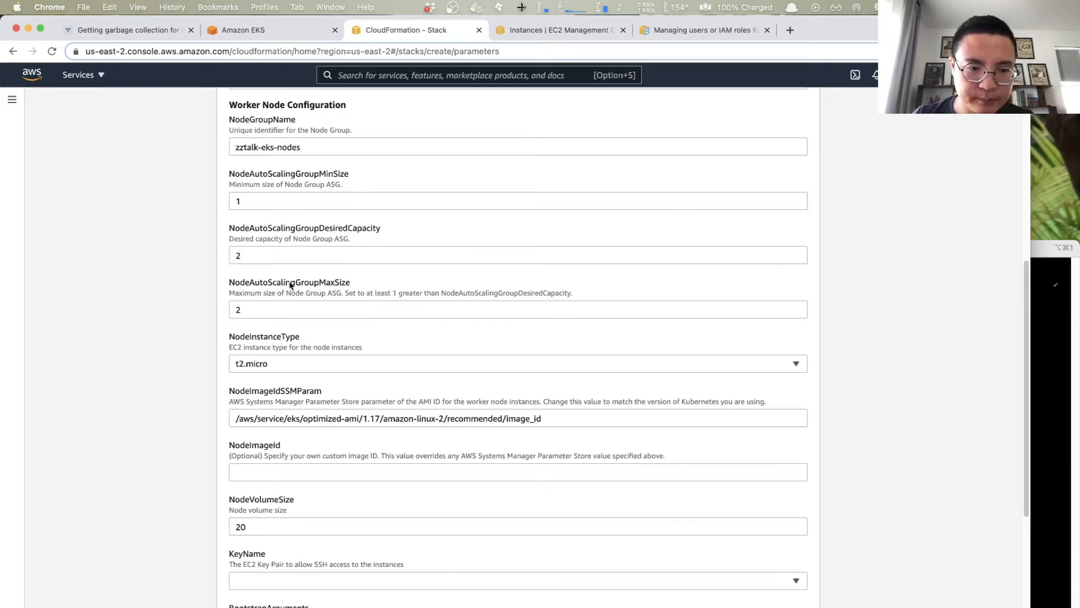
# - Check which EC2 key pairs the KeyName parameter offers, leaving the selection empty
pyautogui.scroll(-5, 359, 499)
pyautogui.scroll(-4, 316, 401)
pyautogui.click(286, 354)
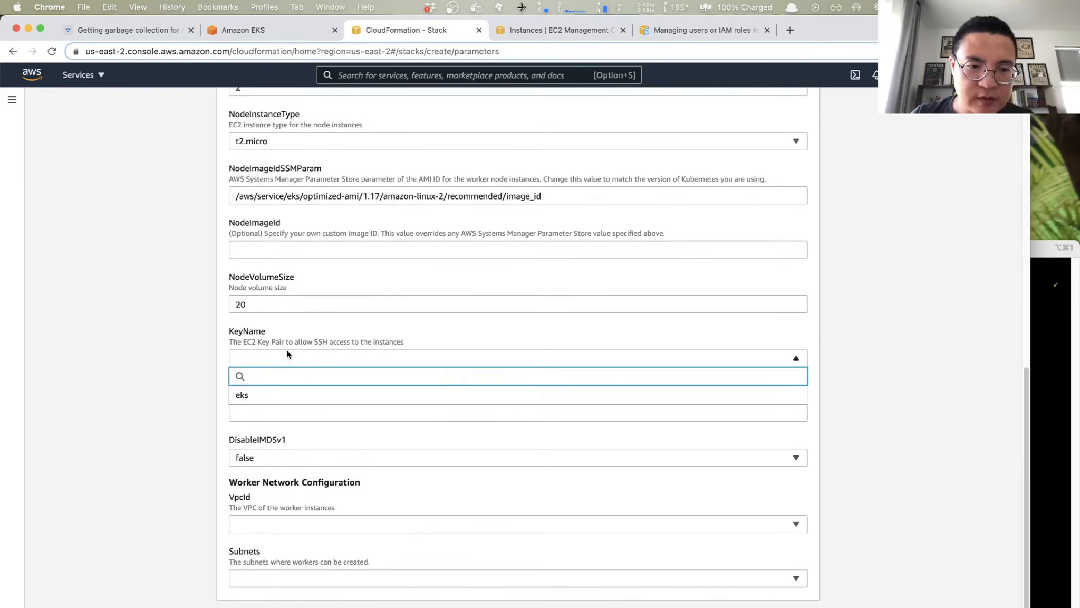
pyautogui.click(263, 347)
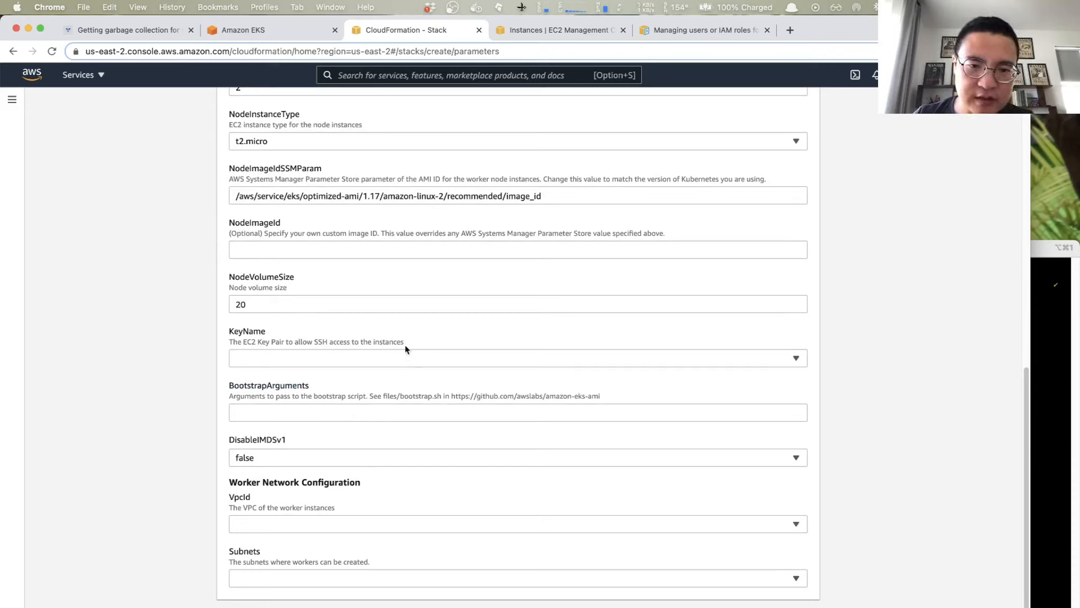
pyautogui.click(461, 357)
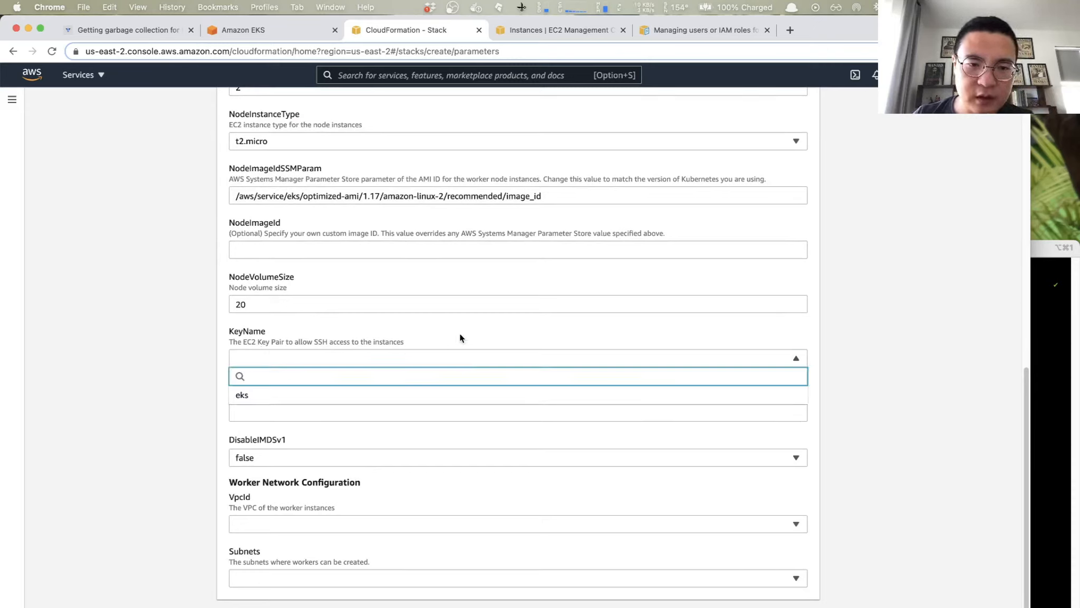
pyautogui.click(459, 337)
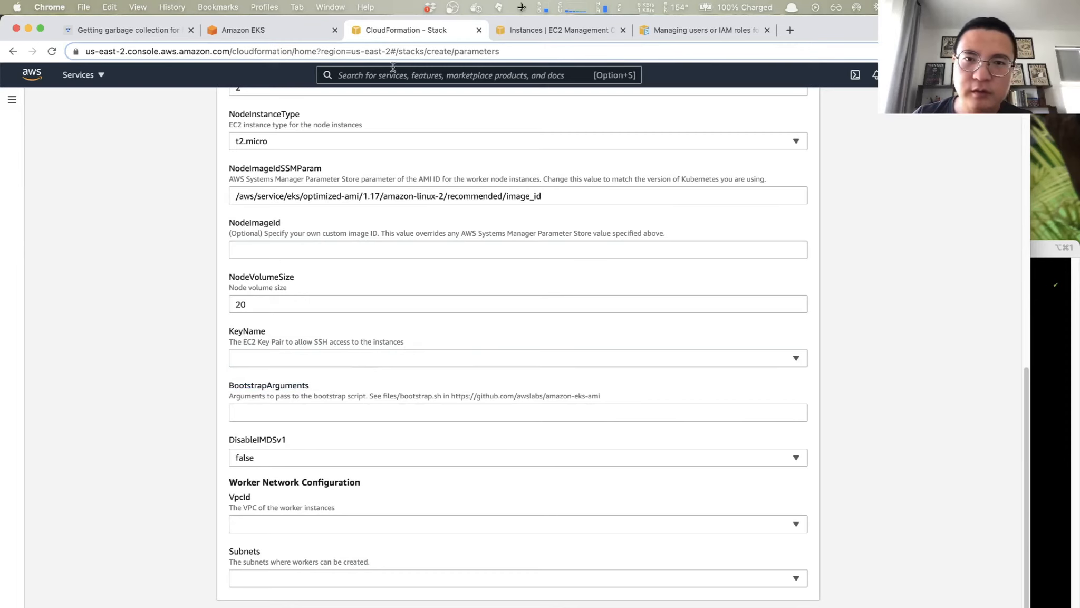
# - Review the key pairs in the EC2 console and return to the CloudFormation stack parameters
pyautogui.click(568, 31)
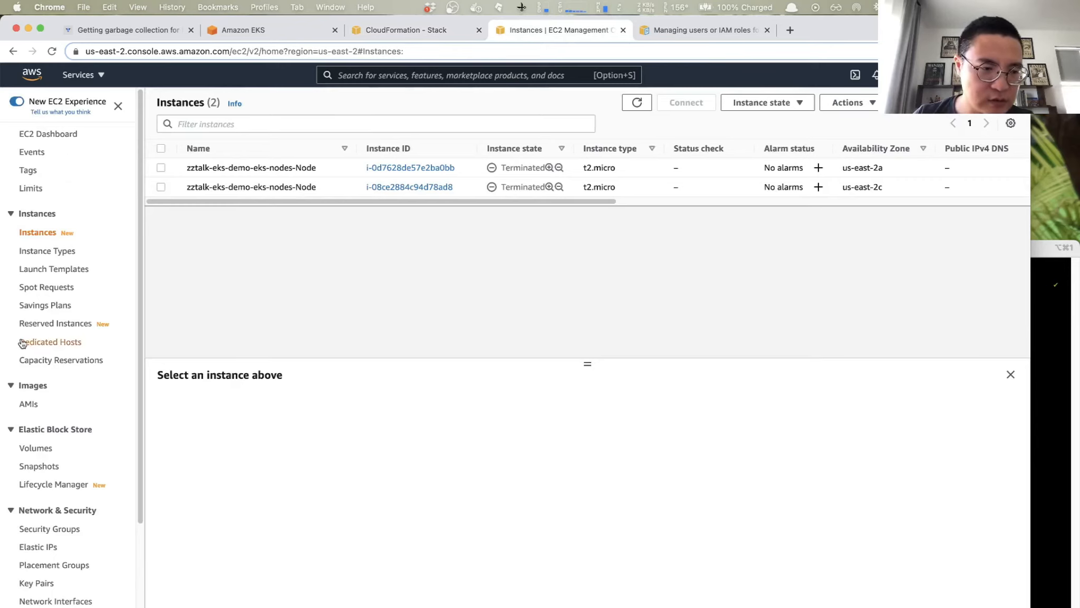
pyautogui.scroll(-2, 22, 343)
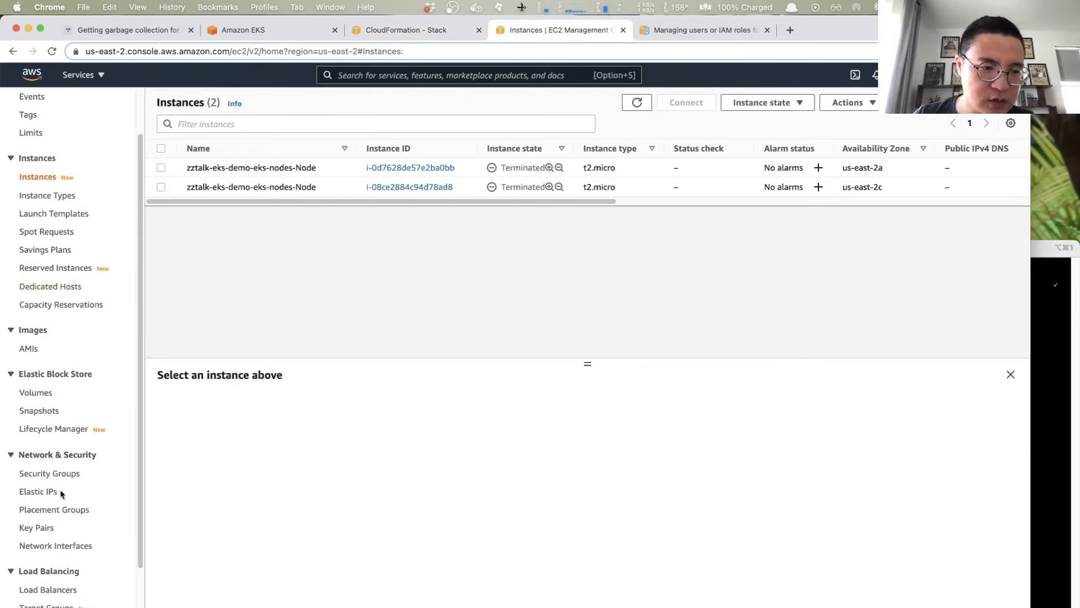
pyautogui.click(44, 527)
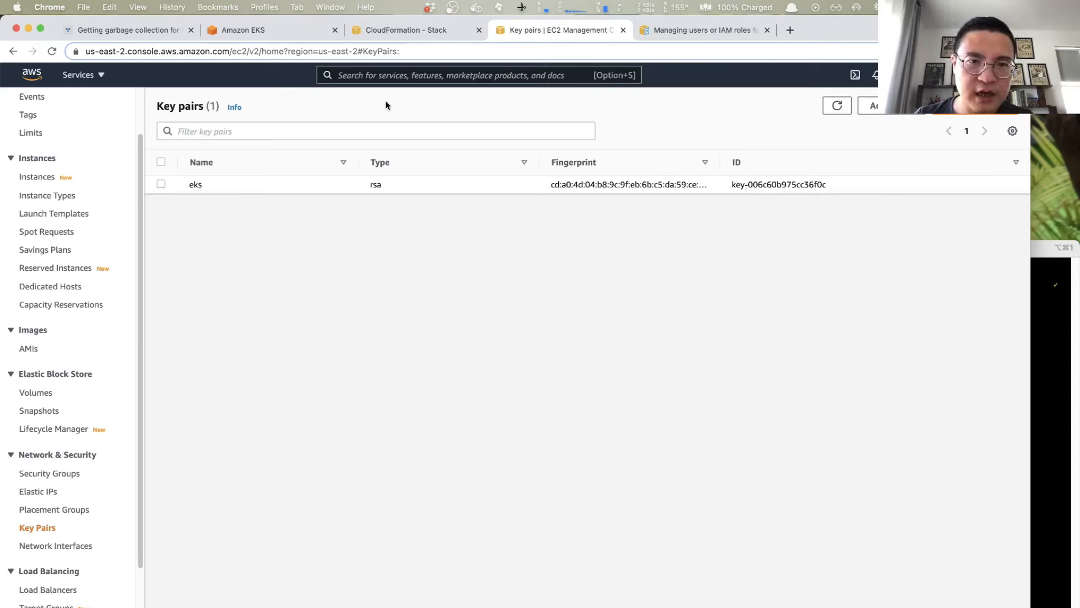
pyautogui.click(272, 24)
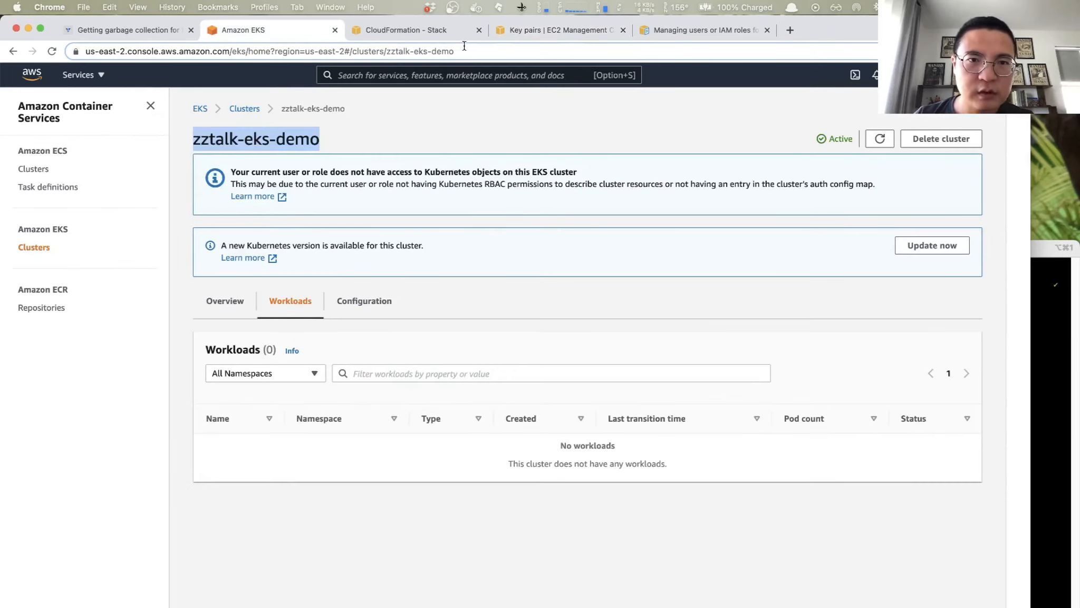
pyautogui.click(406, 29)
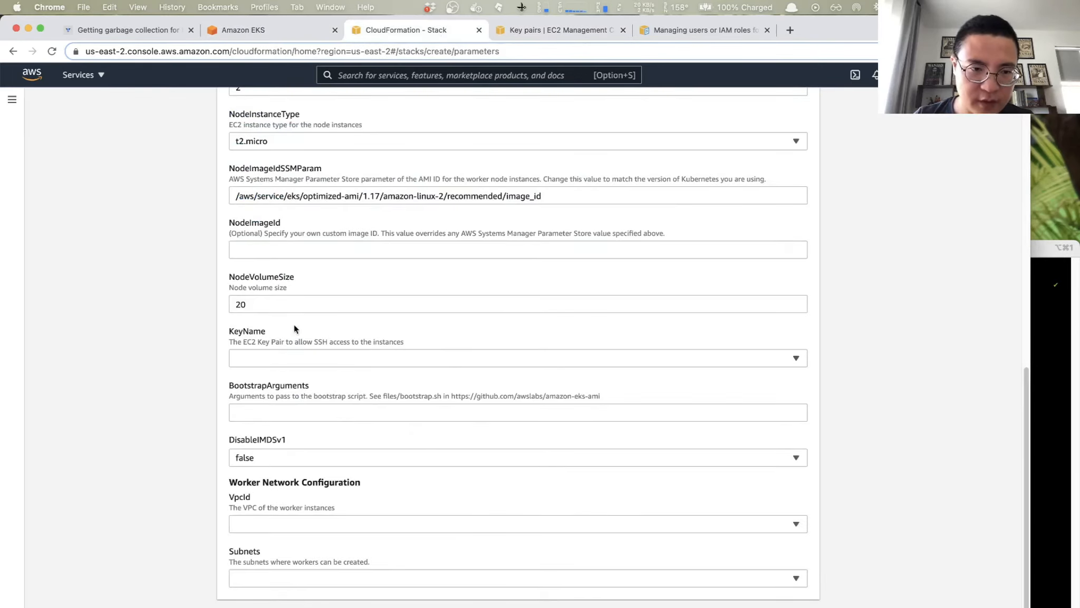
# - Choose eks as the KeyName and the k8s-VPC (192.168.0.0/16) as the VpcId for the worker instances
pyautogui.click(311, 358)
pyautogui.click(254, 397)
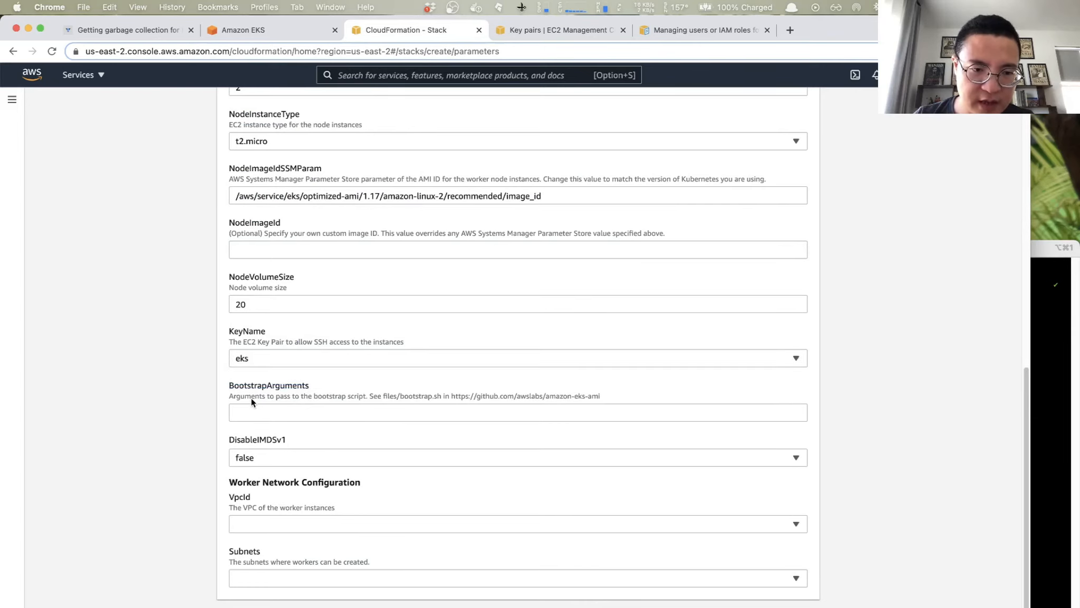
pyautogui.scroll(-1, 435, 403)
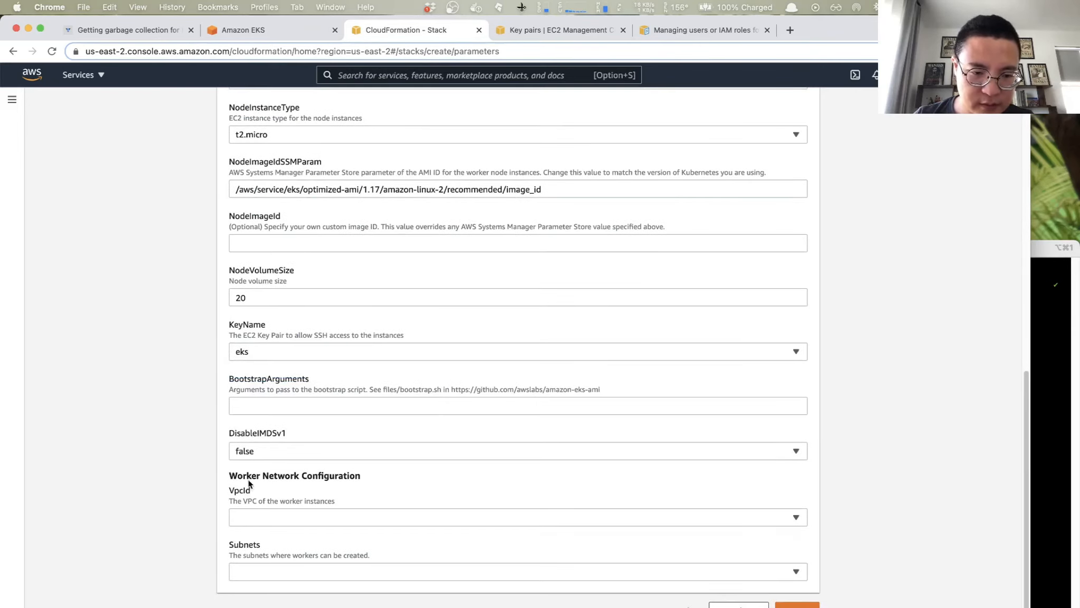
pyautogui.click(325, 516)
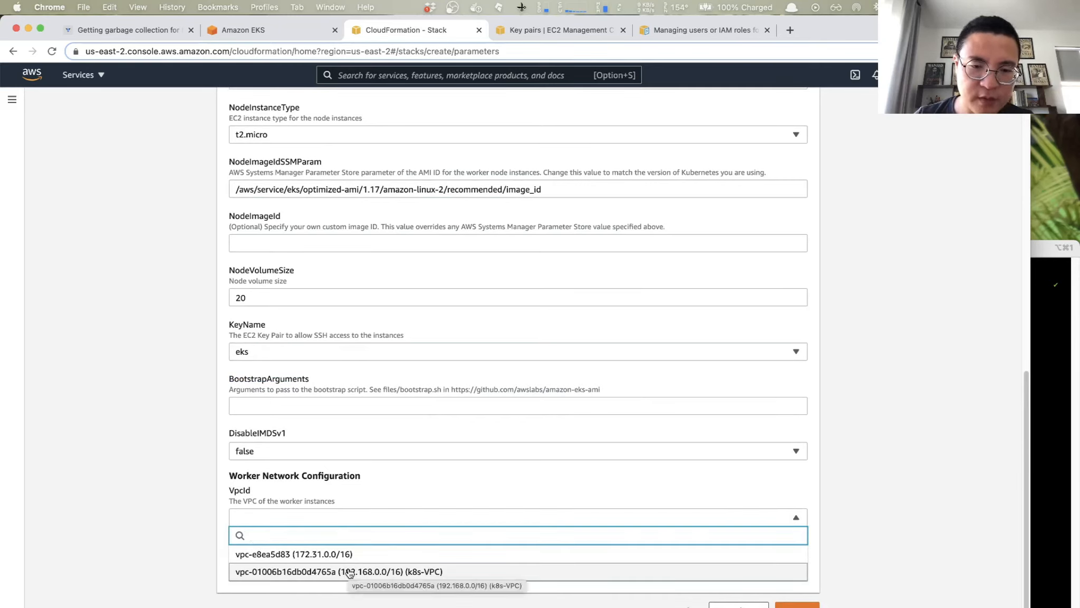
pyautogui.click(427, 575)
# - Select k8s-Subnet01, k8s-Subnet02 and k8s-Subnet03 as the subnets for the workers
pyautogui.click(426, 573)
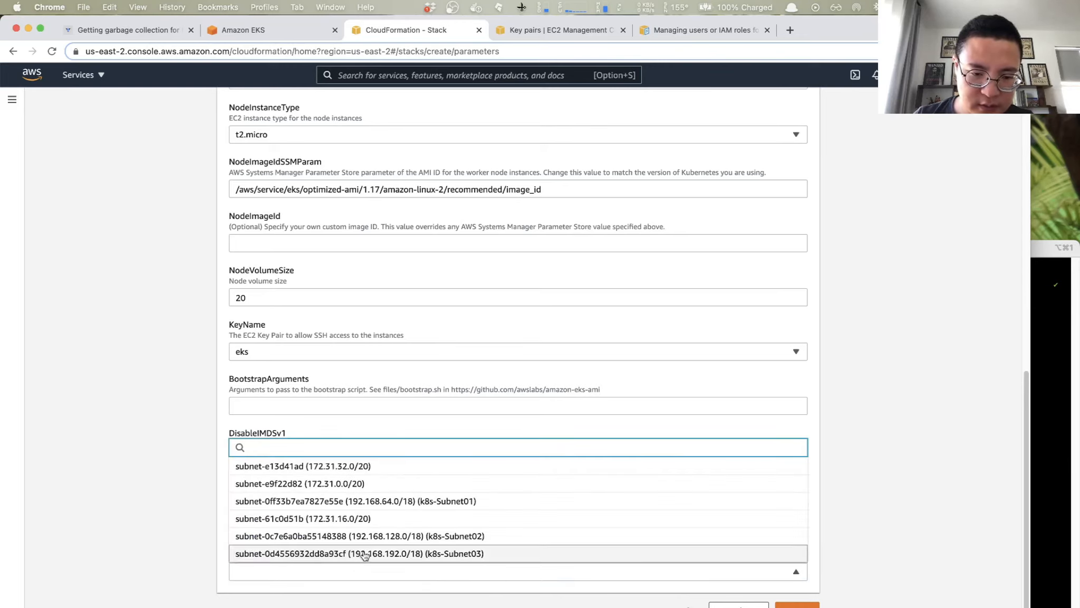
pyautogui.click(407, 505)
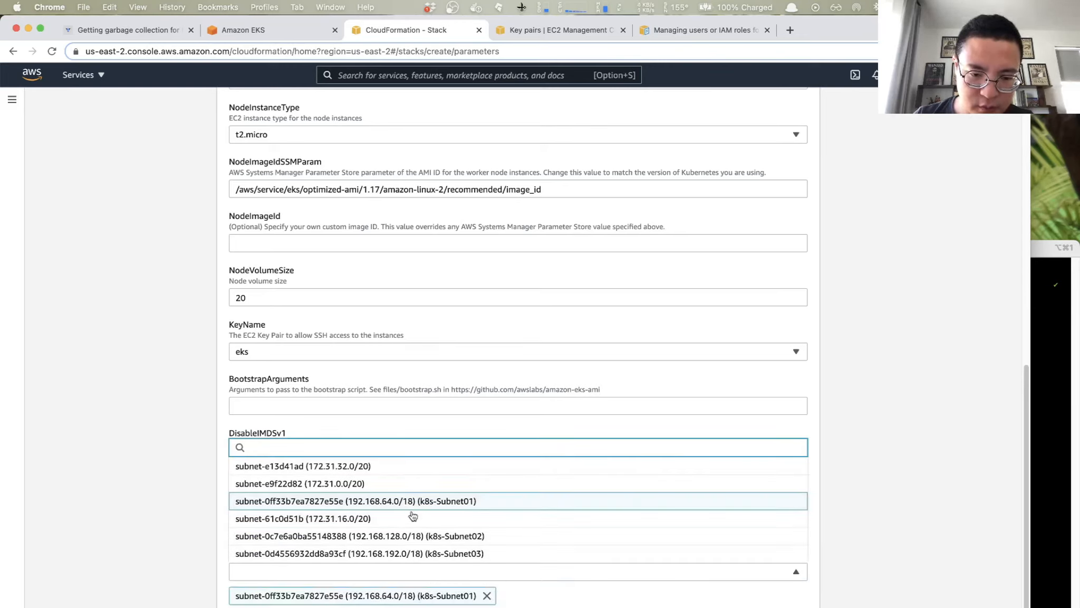
pyautogui.click(420, 537)
pyautogui.click(425, 553)
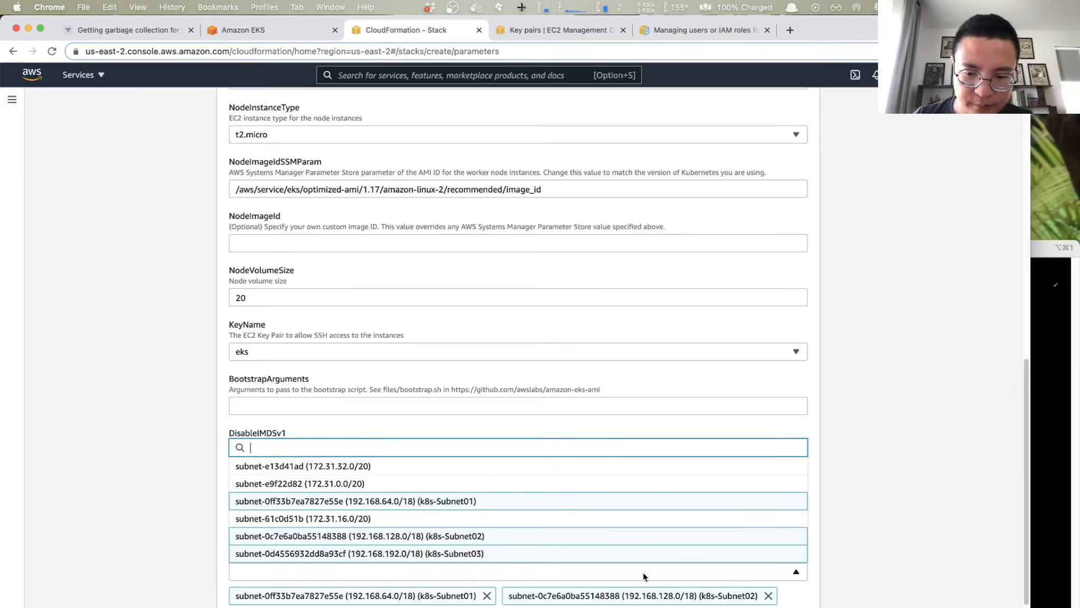
pyautogui.click(836, 604)
pyautogui.scroll(-2, 831, 603)
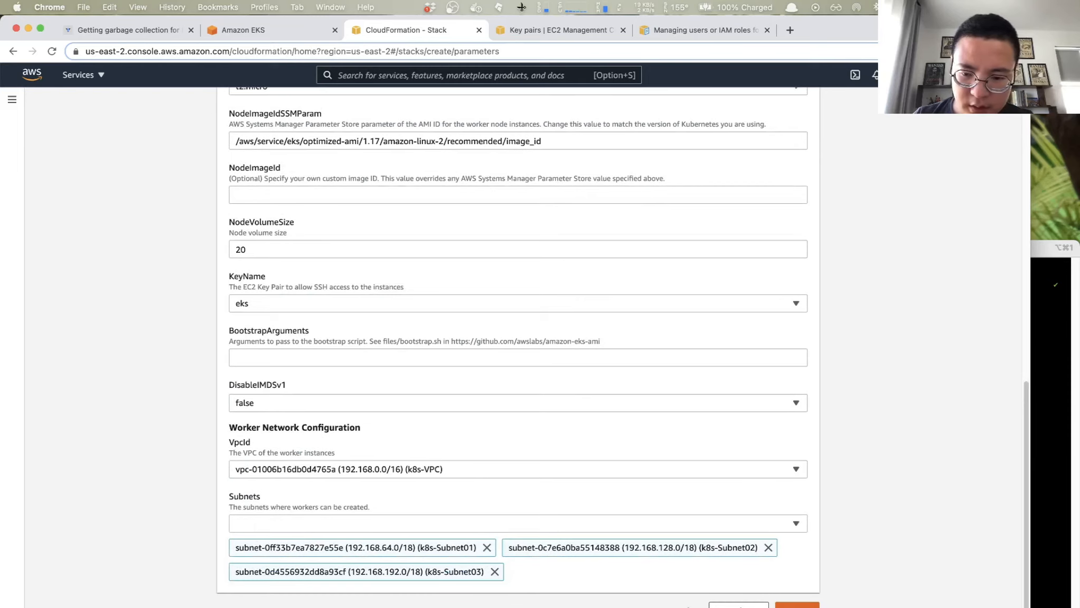
# - Submit the stack parameters and keep the default stack options, continuing to the k8s-workers review
pyautogui.click(797, 604)
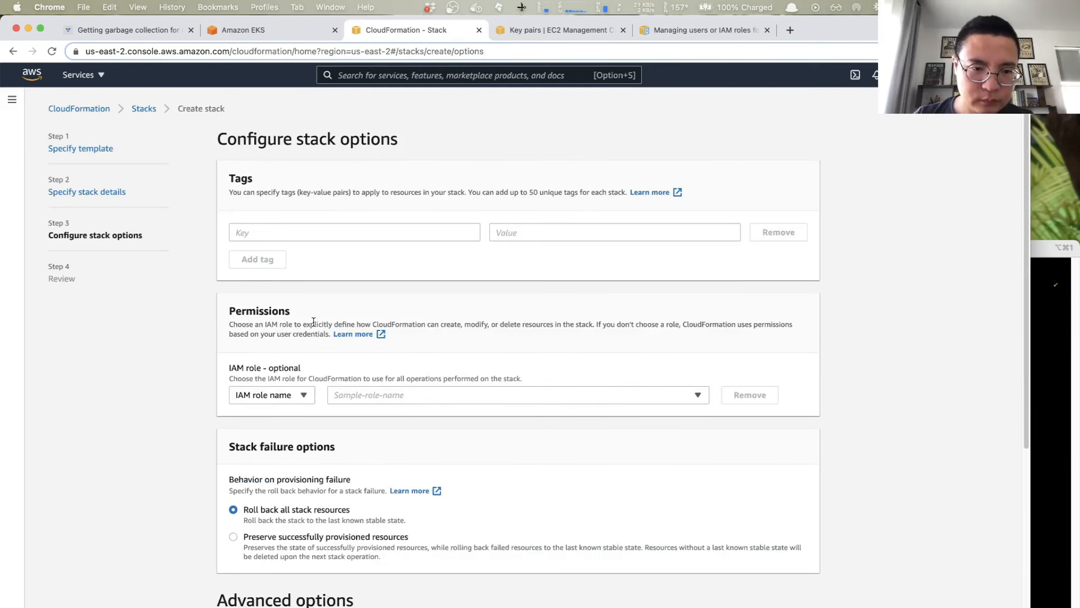
pyautogui.scroll(-4, 313, 322)
pyautogui.scroll(-2, 314, 325)
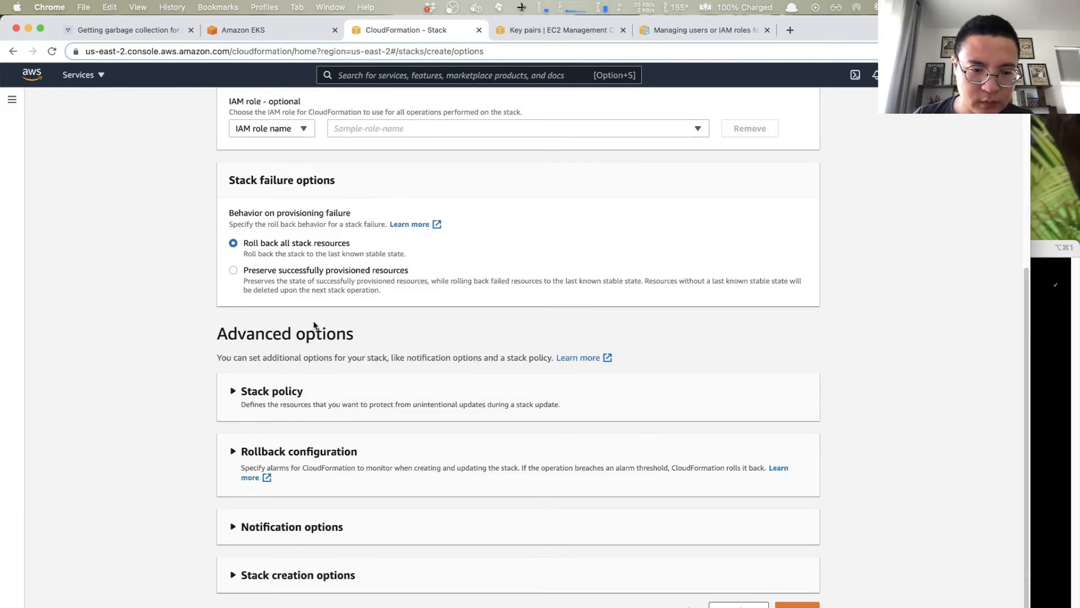
pyautogui.scroll(6, 313, 323)
pyautogui.scroll(-6, 314, 321)
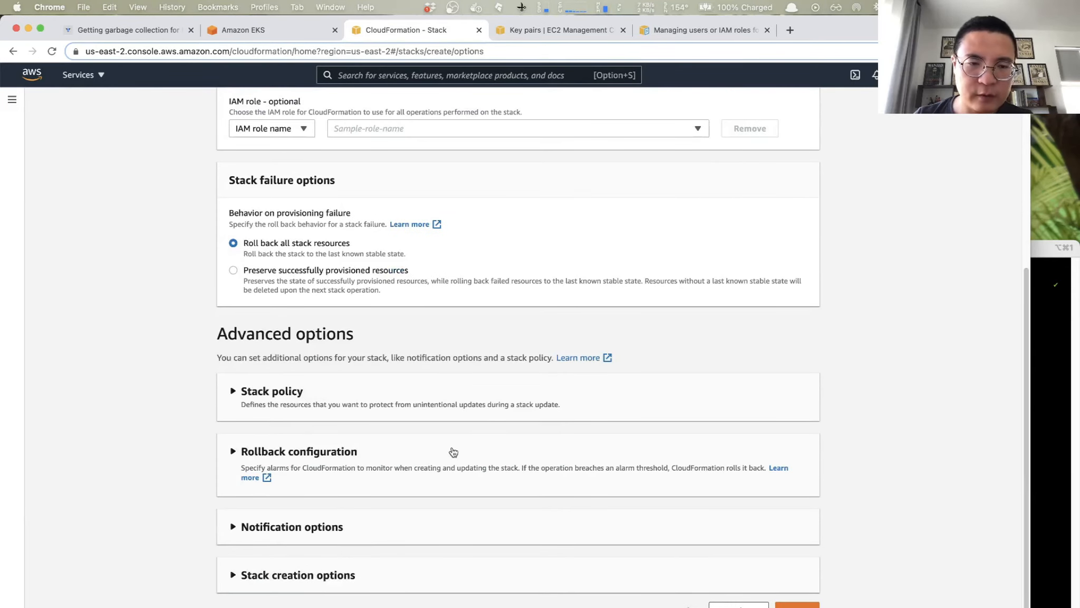
pyautogui.click(802, 605)
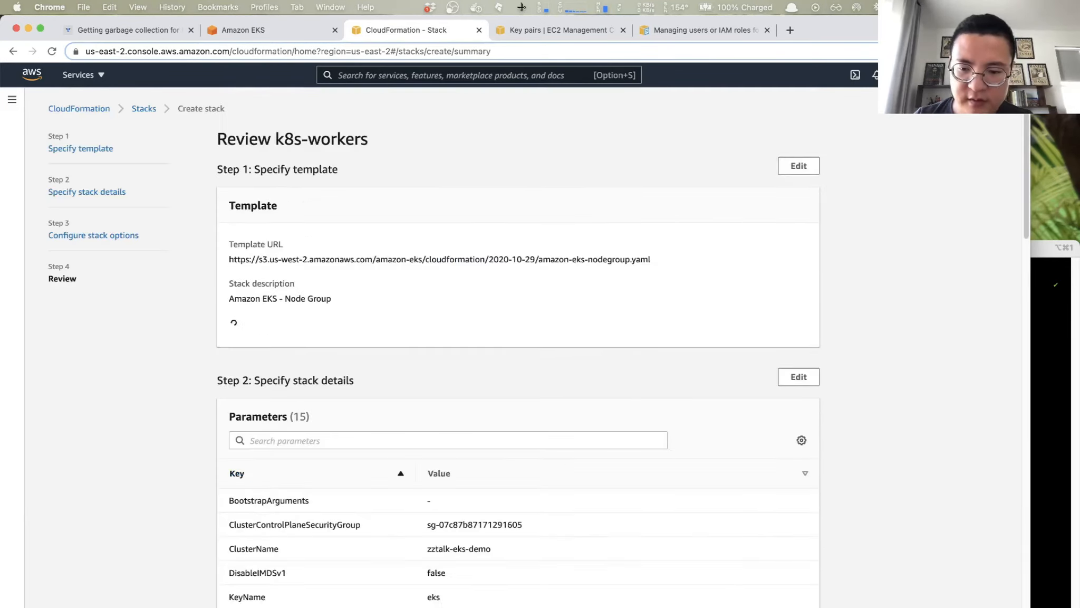
# - Review the k8s-workers settings, acknowledge that CloudFormation might create IAM resources, and create the stack
pyautogui.scroll(-12, 660, 271)
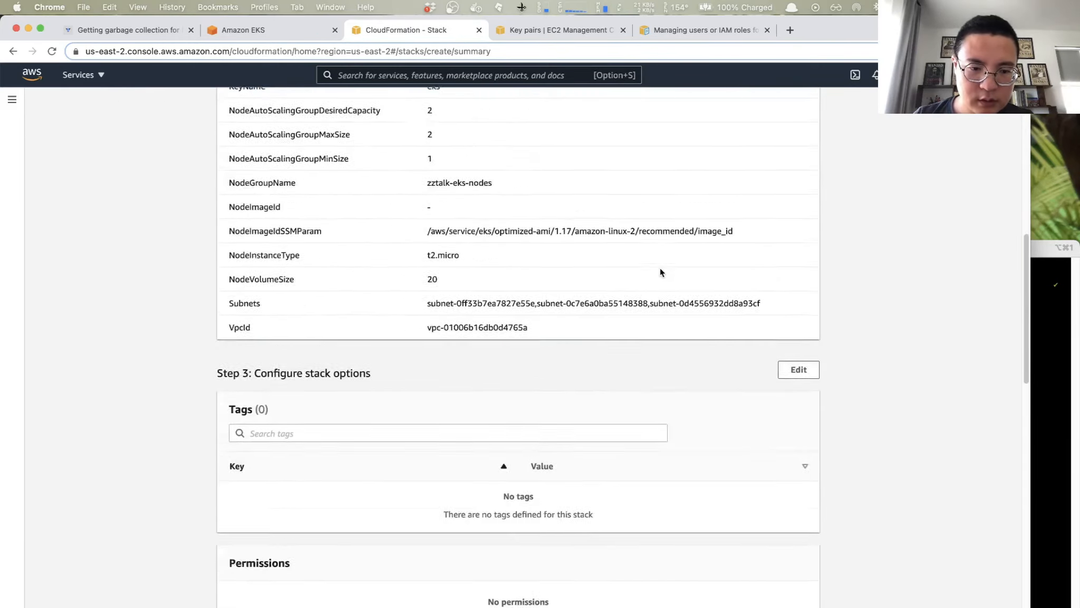
pyautogui.scroll(-10, 660, 270)
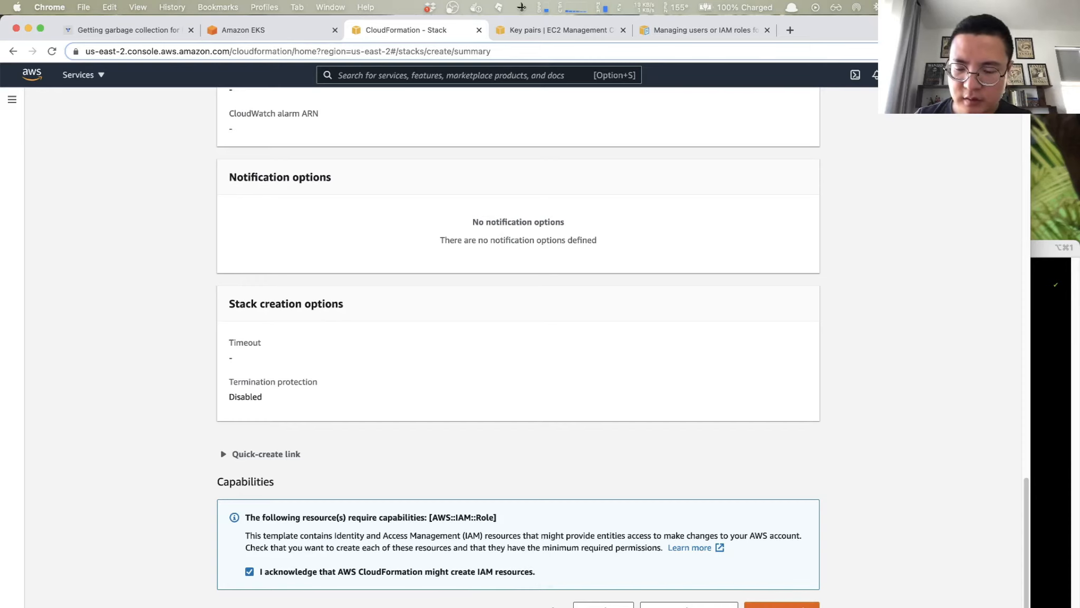
pyautogui.click(781, 605)
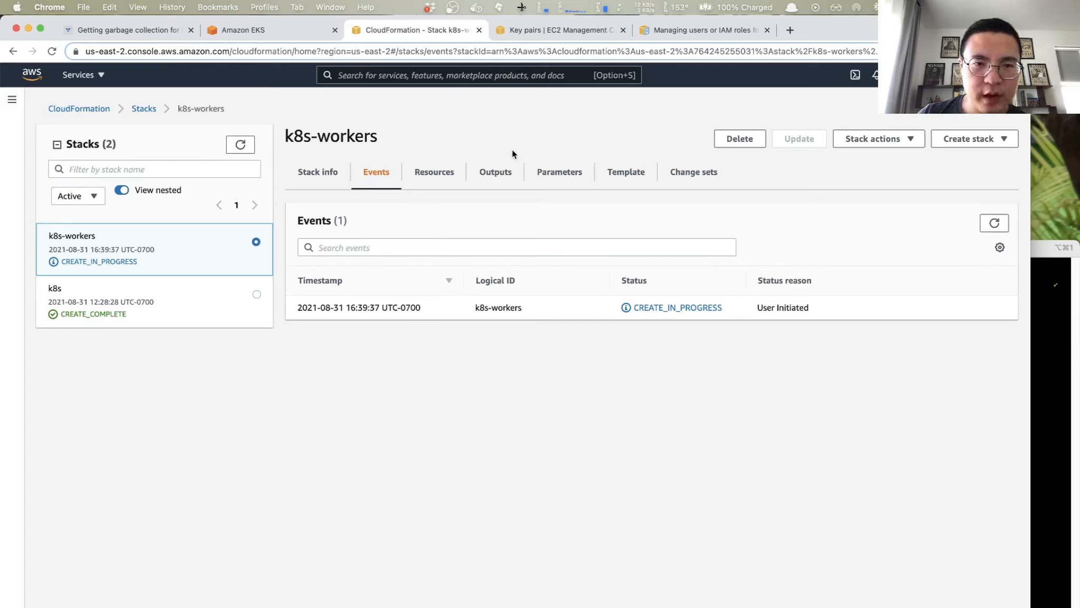
# - Check the creation progress of the k8s-workers stack by refreshing its events and resources and viewing its outputs
pyautogui.click(541, 30)
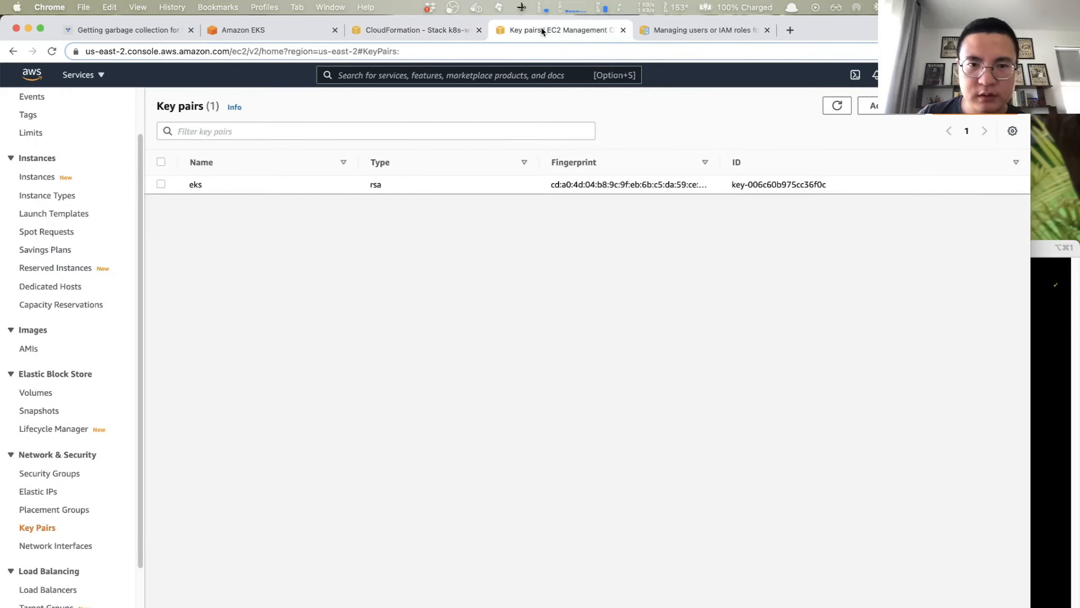
pyautogui.click(409, 29)
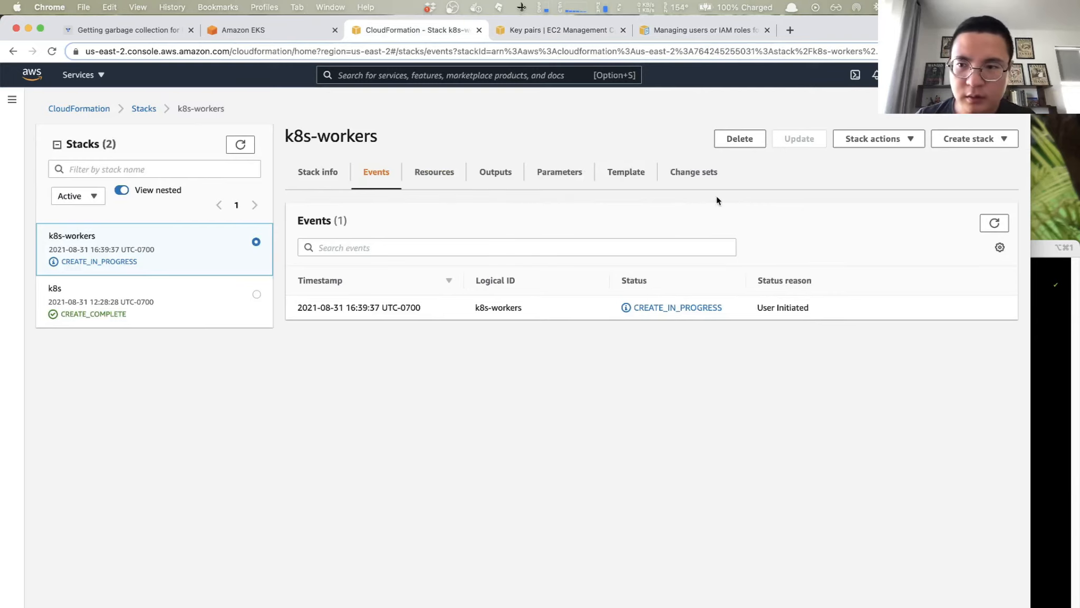
pyautogui.click(994, 224)
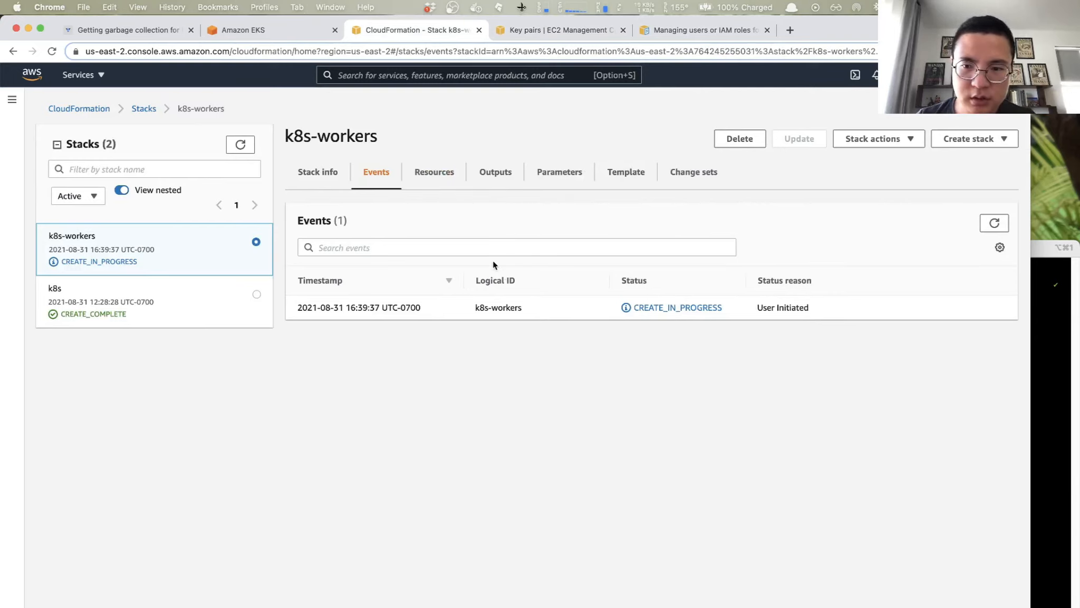
pyautogui.click(434, 175)
pyautogui.click(494, 177)
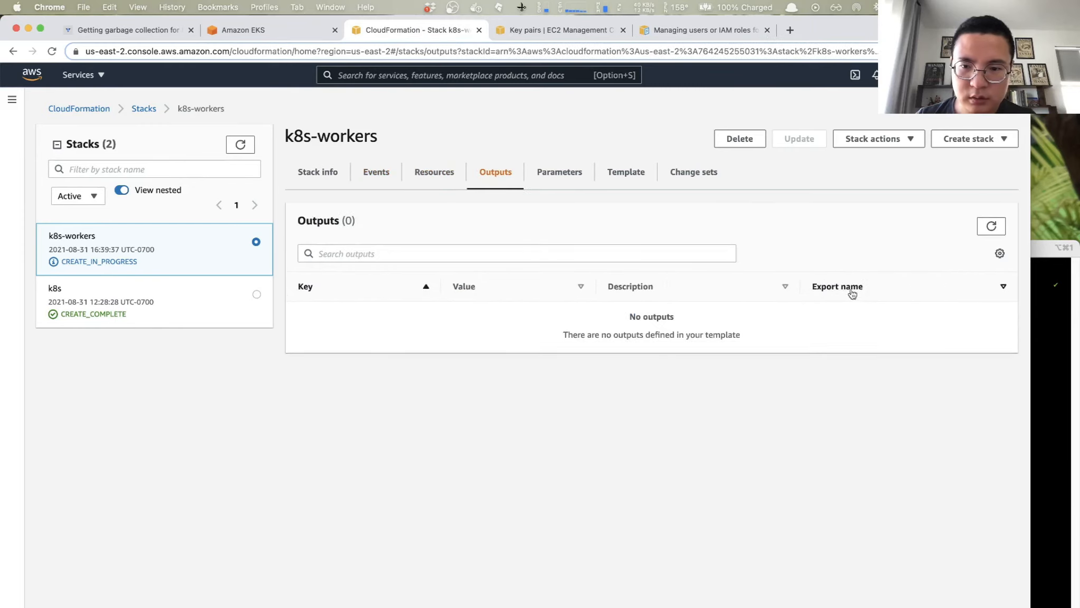
pyautogui.click(433, 176)
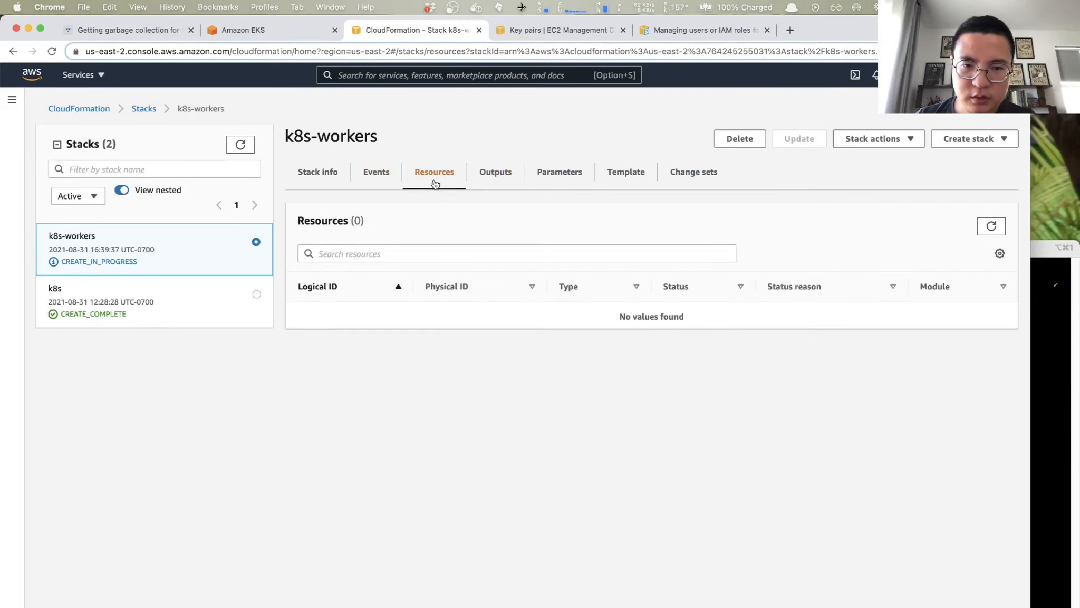
pyautogui.click(991, 226)
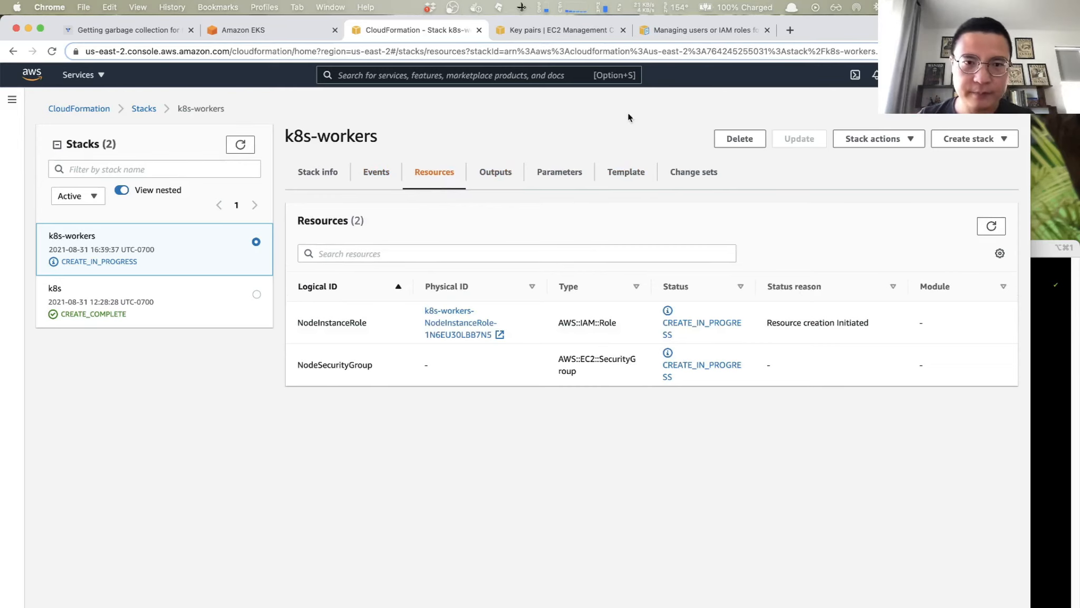
# - Show the EC2 instances list and refresh it to look for the new worker nodes
pyautogui.click(249, 31)
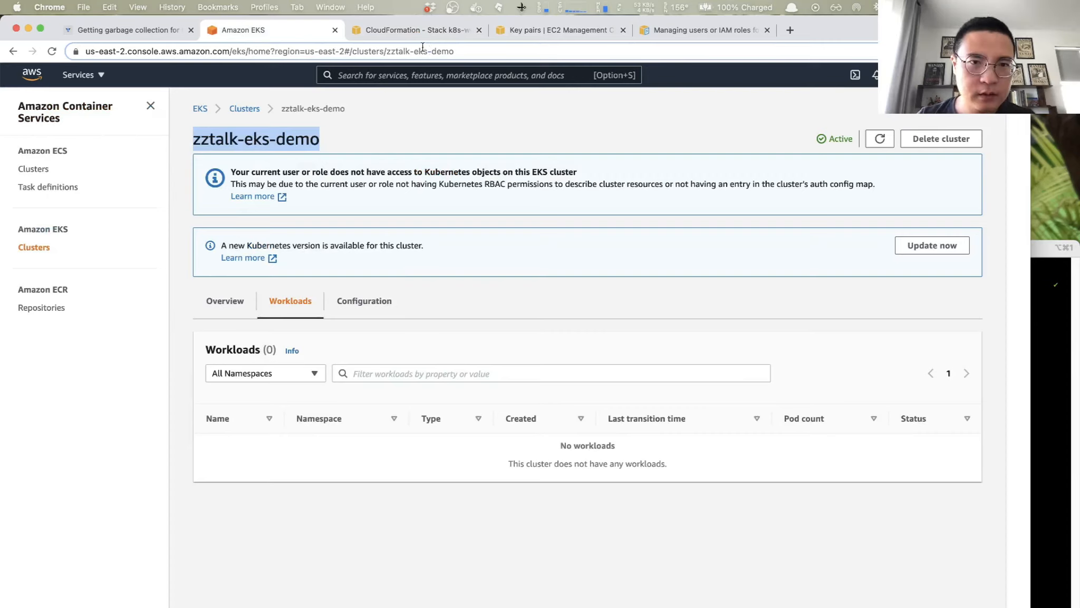
pyautogui.click(541, 32)
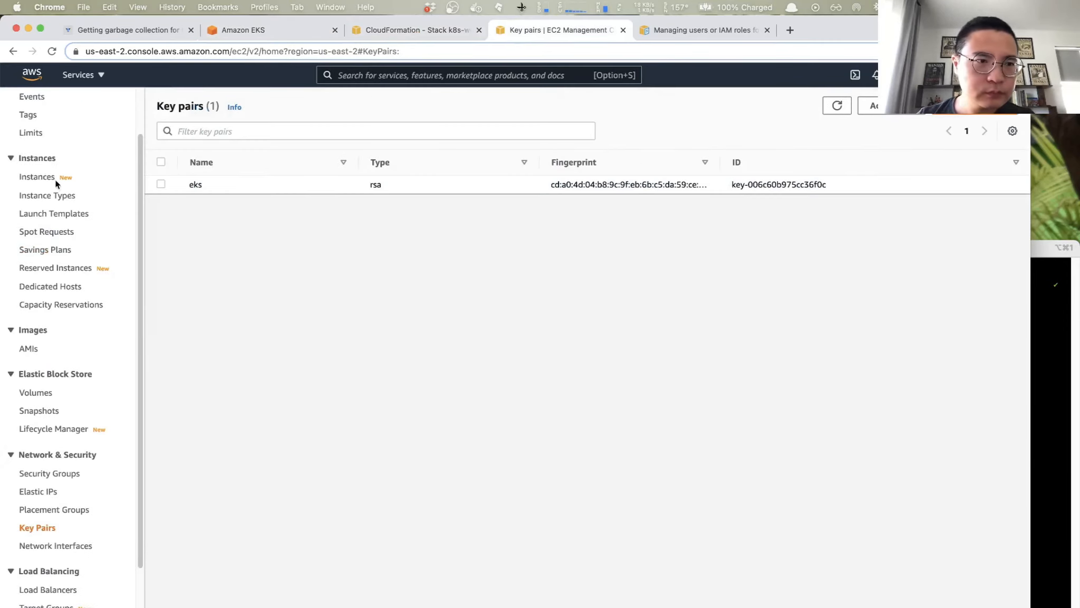
pyautogui.scroll(2, 57, 166)
pyautogui.click(38, 235)
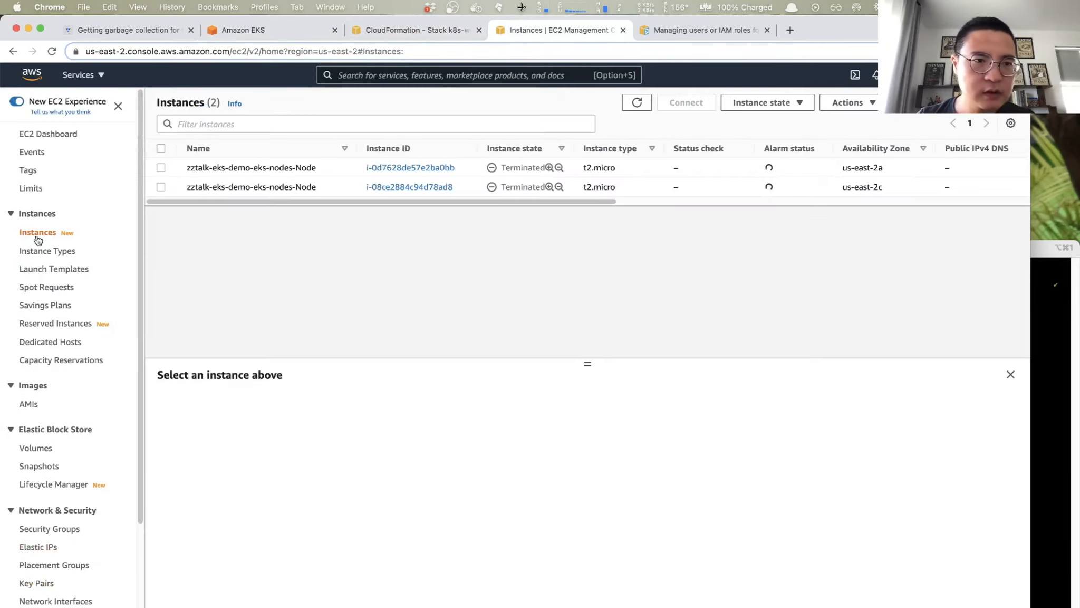
pyautogui.click(638, 104)
pyautogui.click(638, 105)
pyautogui.click(638, 105)
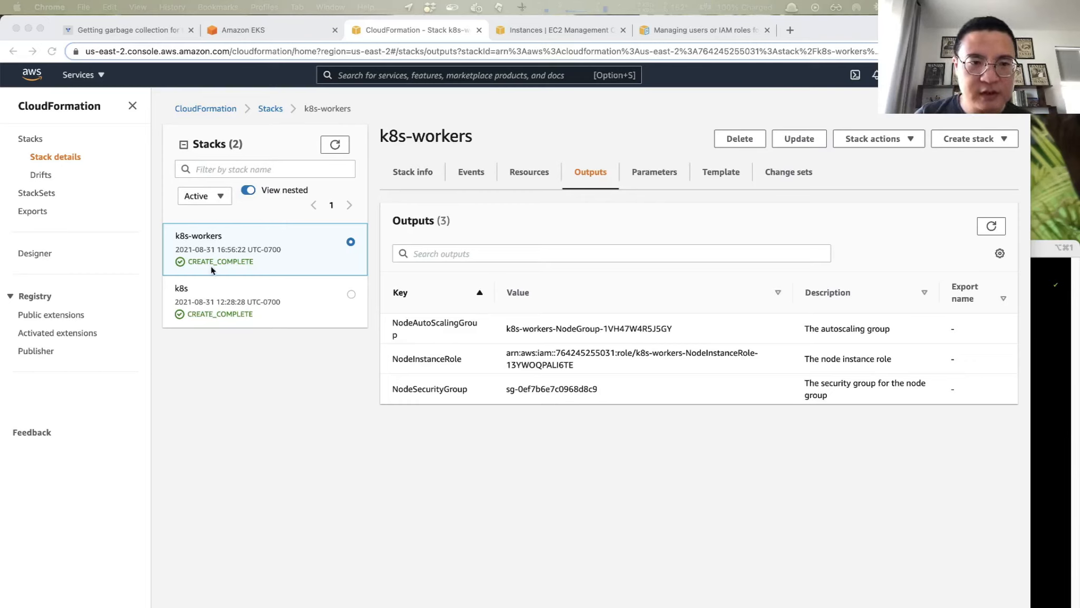
# - Check the worker instances' status in EC2 and list the cluster's nodes in iTerm2 with kg nodes
pyautogui.click(613, 289)
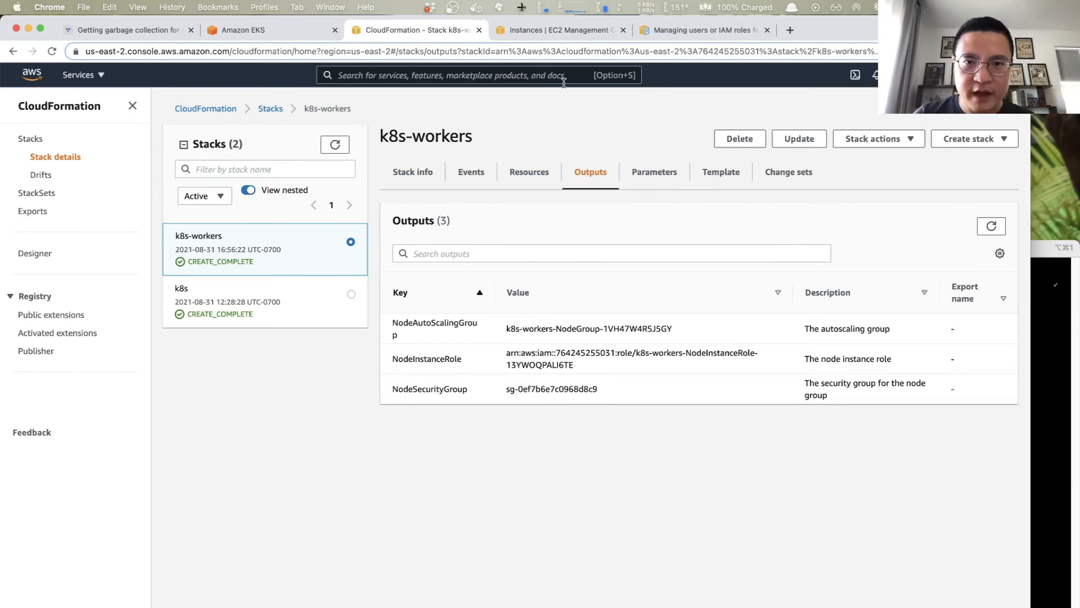
pyautogui.click(563, 32)
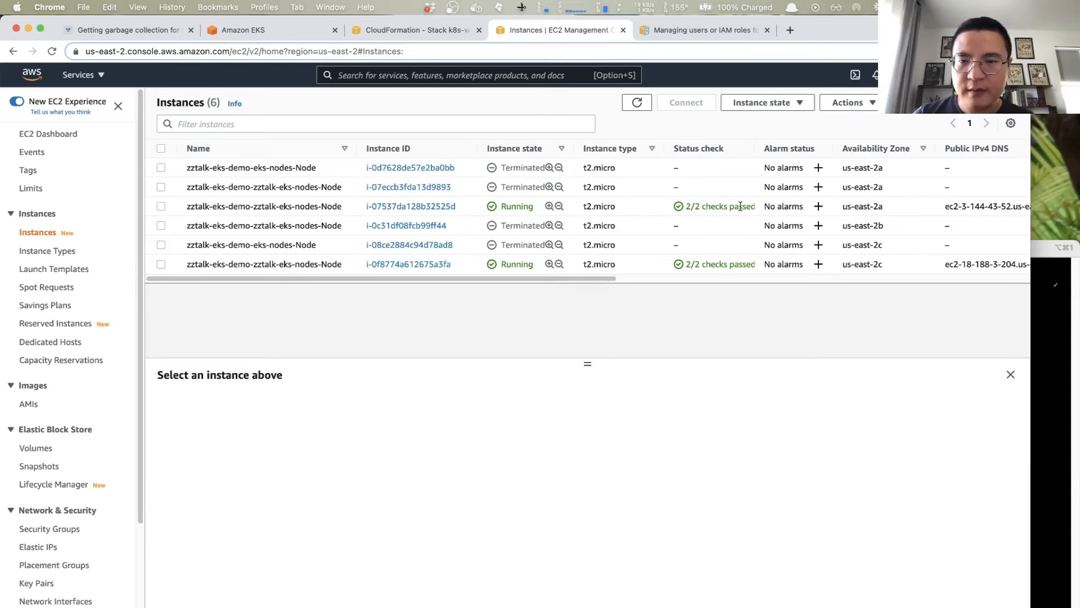
pyautogui.click(1060, 324)
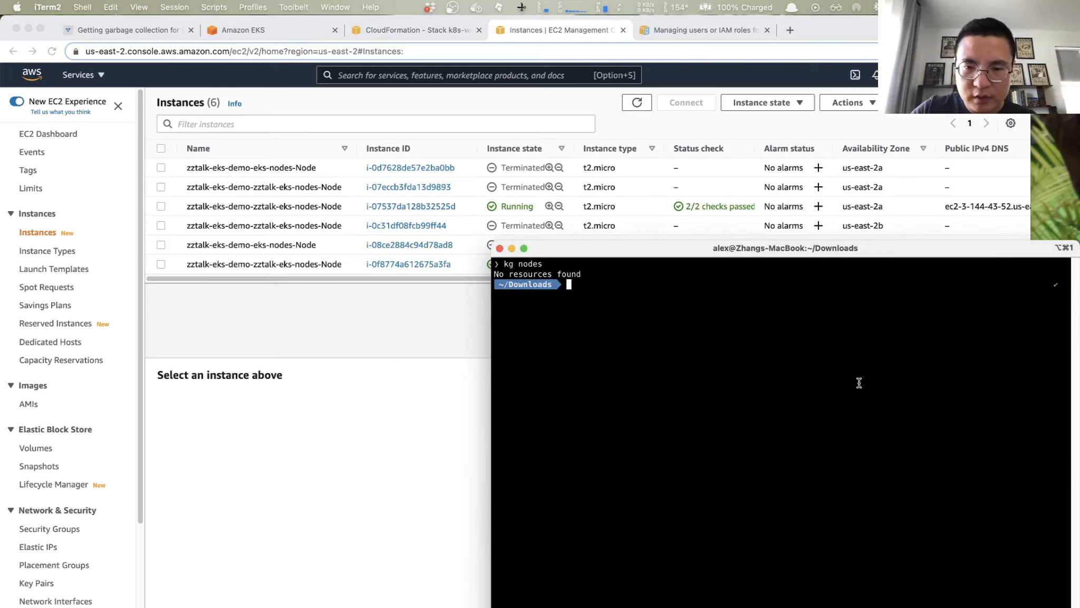
pyautogui.write('kg ')
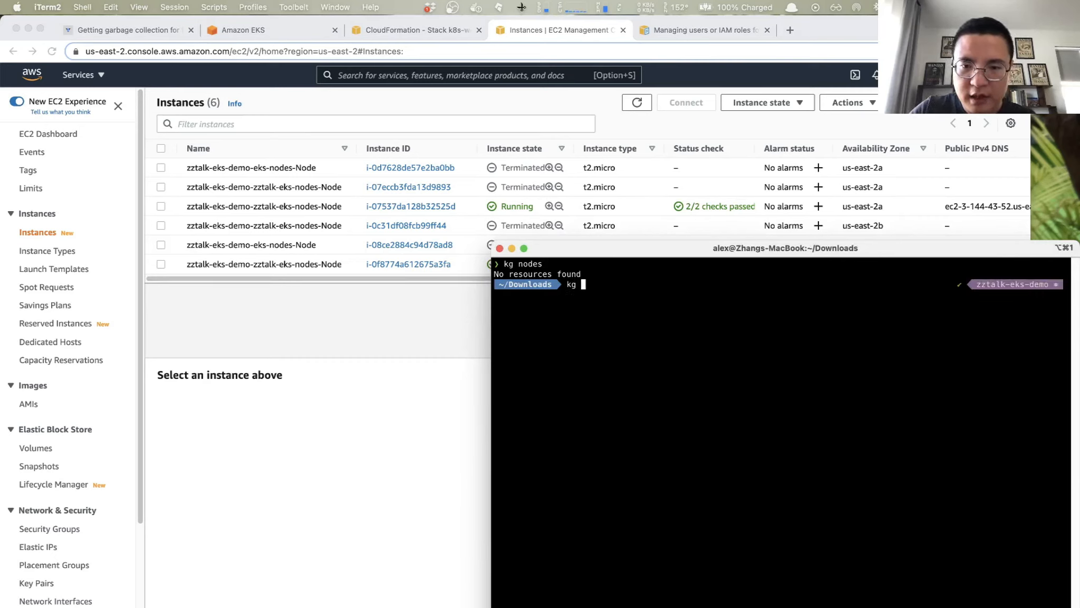
pyautogui.write('nodes')
pyautogui.press('Return')
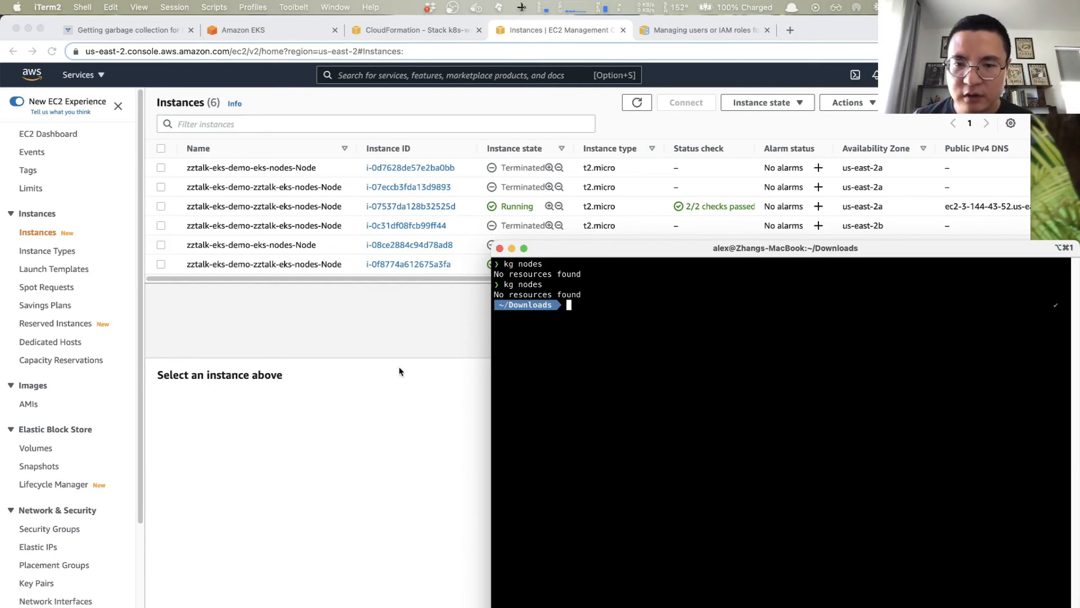
# - Read the EKS User Guide's instructions for applying the aws-auth ConfigMap and highlight 2020-10-29/aws-auth-cm.yaml in the download command
pyautogui.click(714, 32)
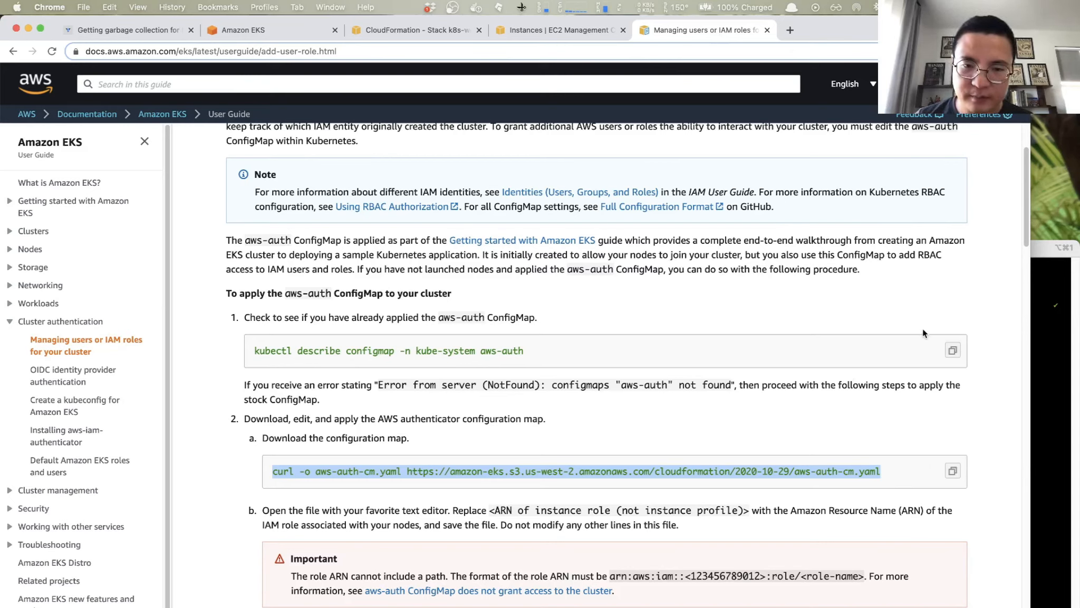
pyautogui.scroll(2, 691, 254)
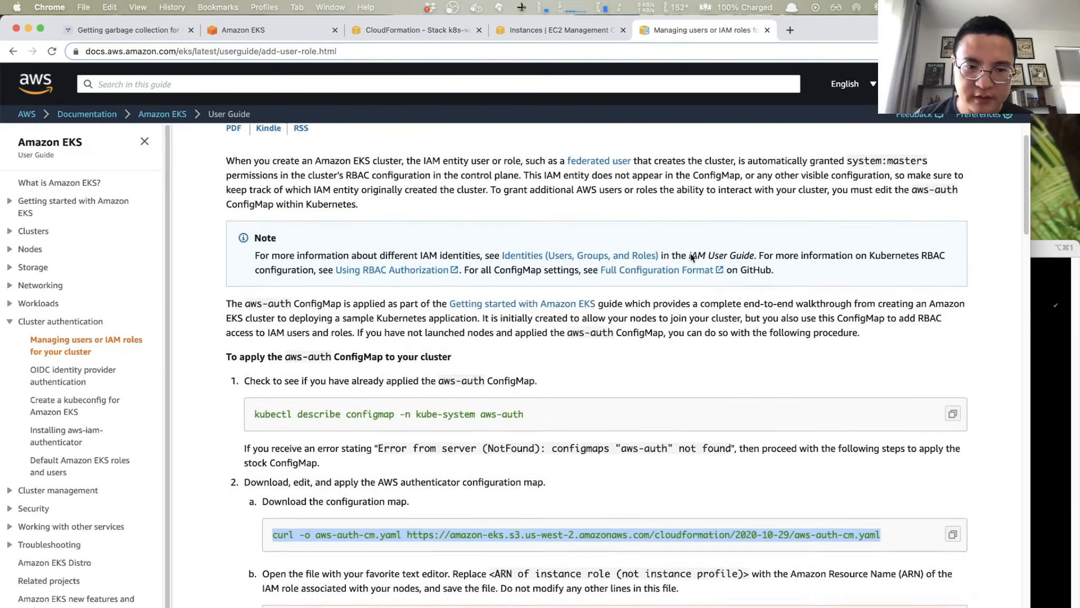
pyautogui.scroll(-2, 690, 253)
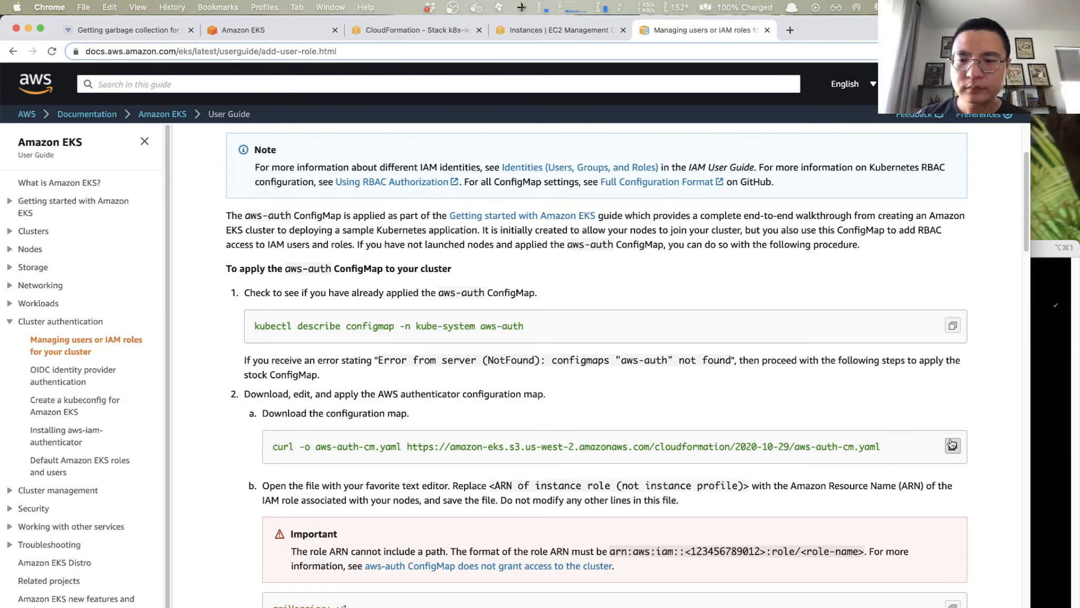
pyautogui.moveTo(890, 446); pyautogui.dragTo(733, 447)
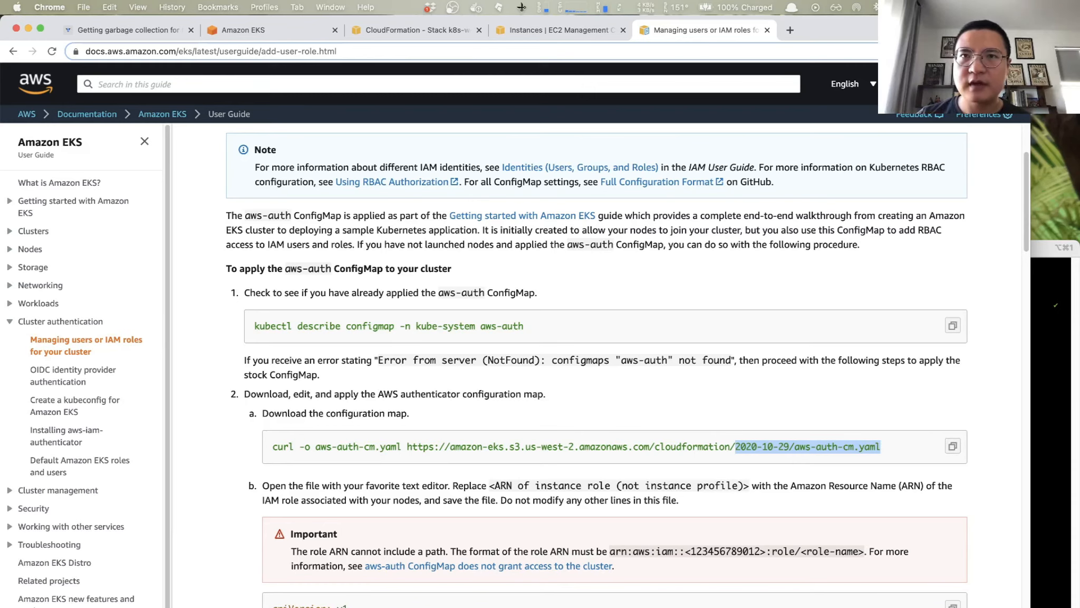
# - Switch to Visual Studio Code to bring up the aws-auth-cm.yaml file
pyautogui.hotkey('alt', 'space')
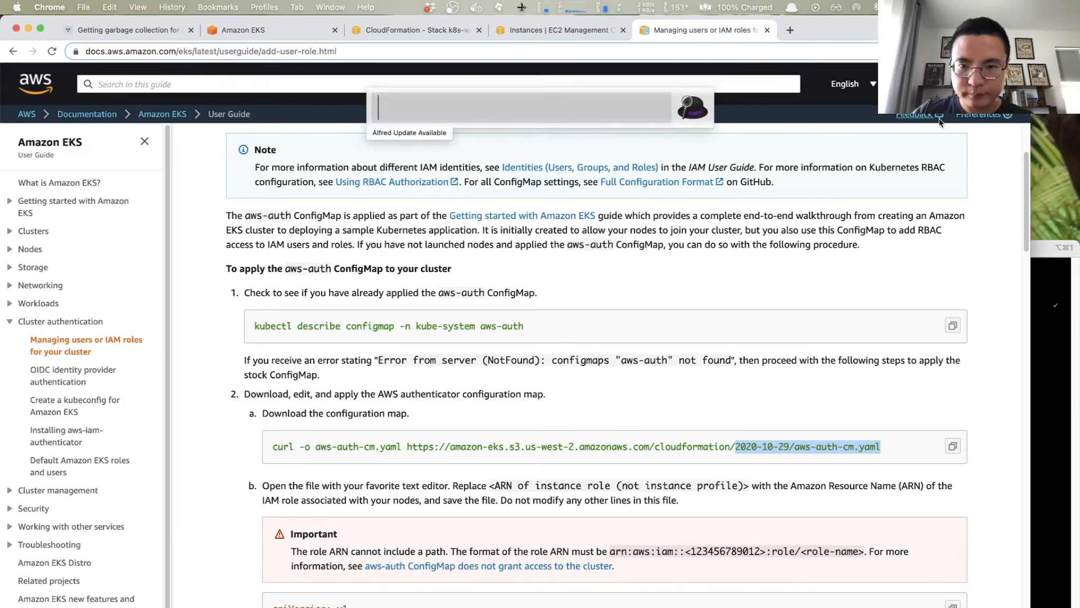
pyautogui.write('vis')
pyautogui.press('Return')
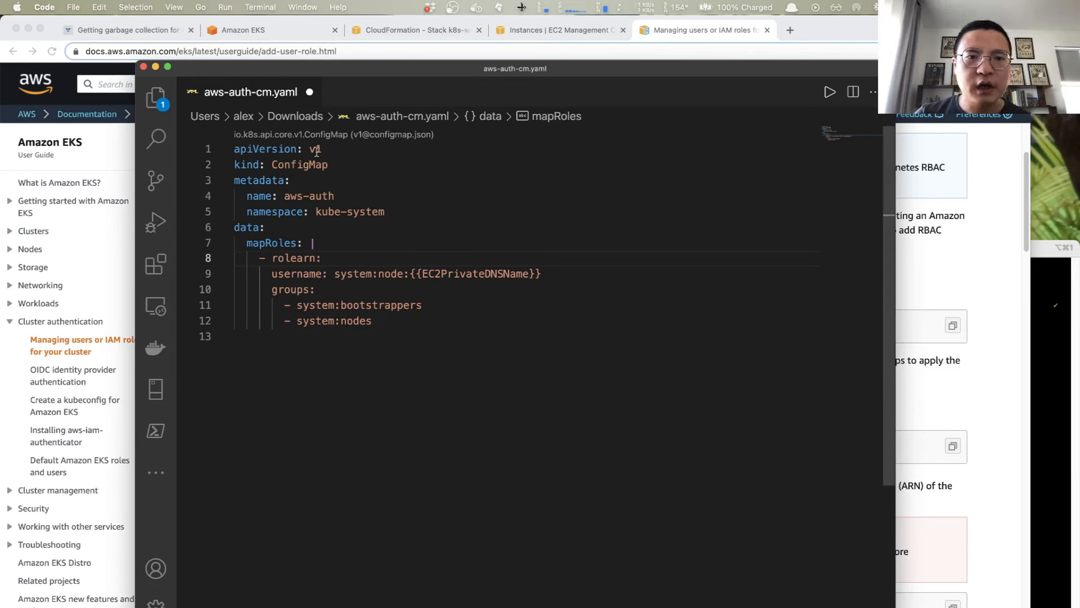
# - Switch to Chrome, show the k8s-workers stack's outputs in CloudFormation, and select the NodeInstanceRole ARN value
pyautogui.moveTo(272, 154)
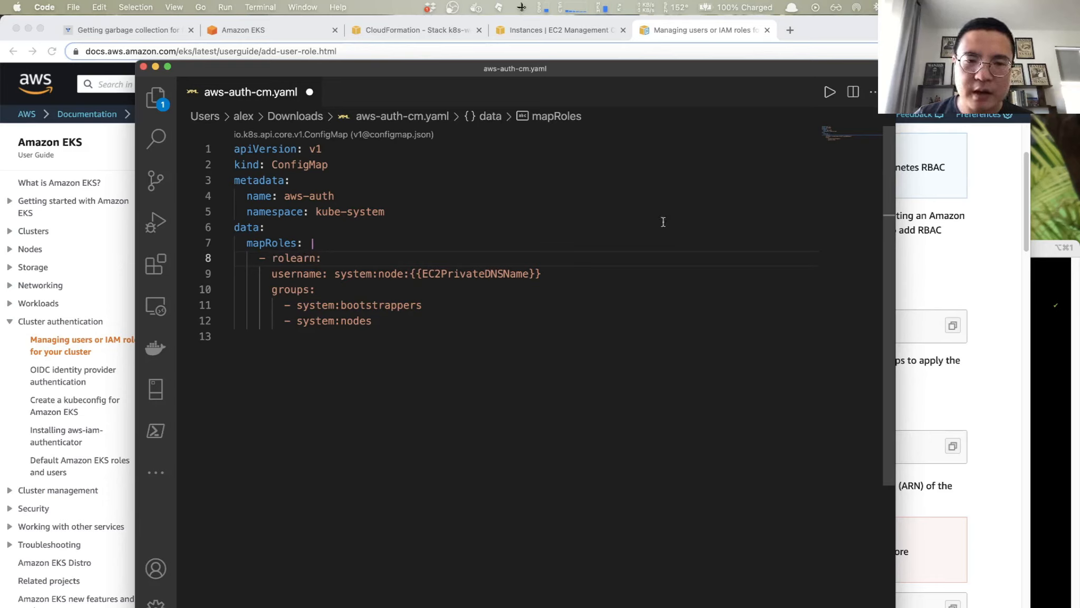
pyautogui.click(930, 268)
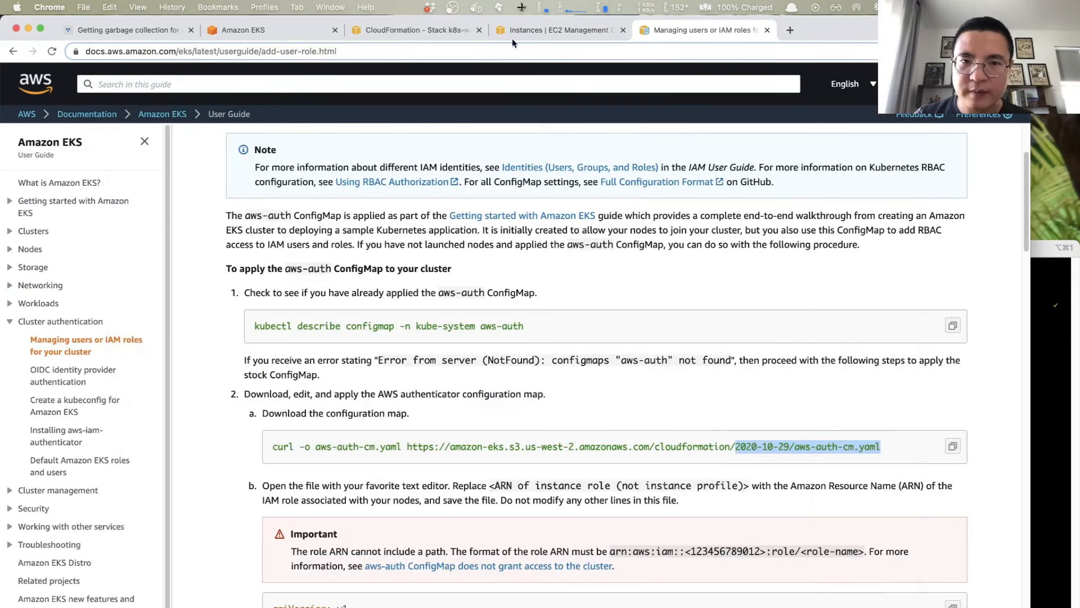
pyautogui.click(384, 30)
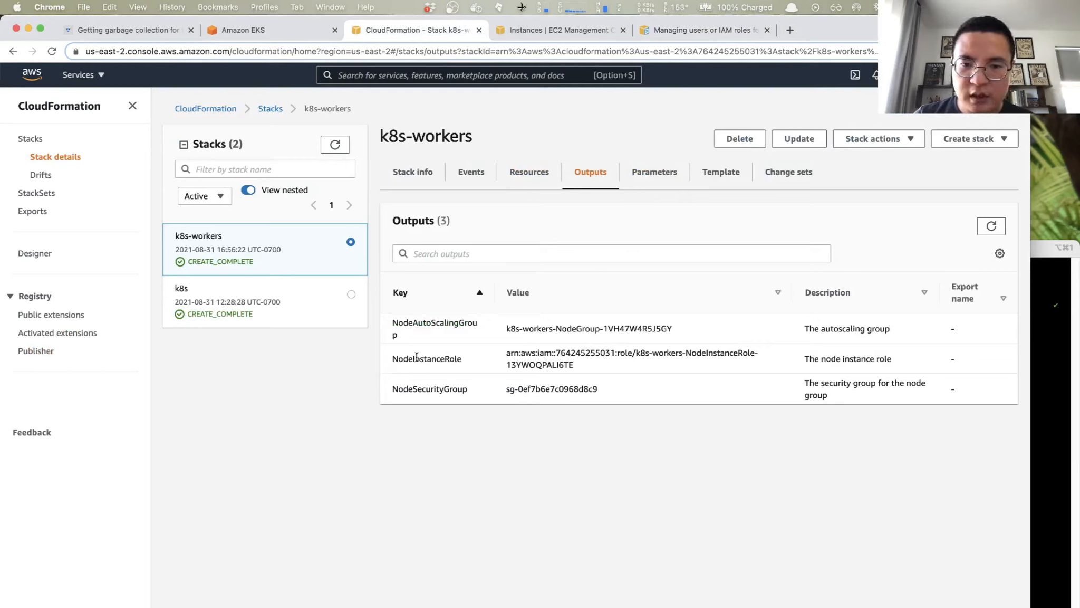
pyautogui.moveTo(503, 351); pyautogui.dragTo(582, 366)
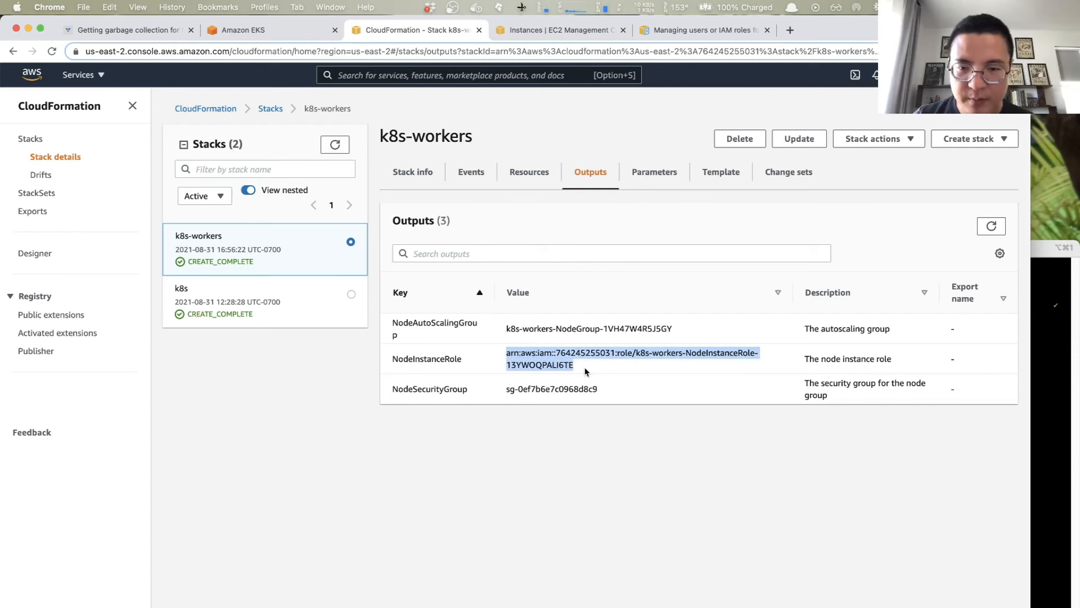
pyautogui.click(1051, 382)
pyautogui.moveTo(800, 466); pyautogui.dragTo(741, 272)
pyautogui.press('super+c')
pyautogui.hotkey('alt', 'space')
pyautogui.write('vs')
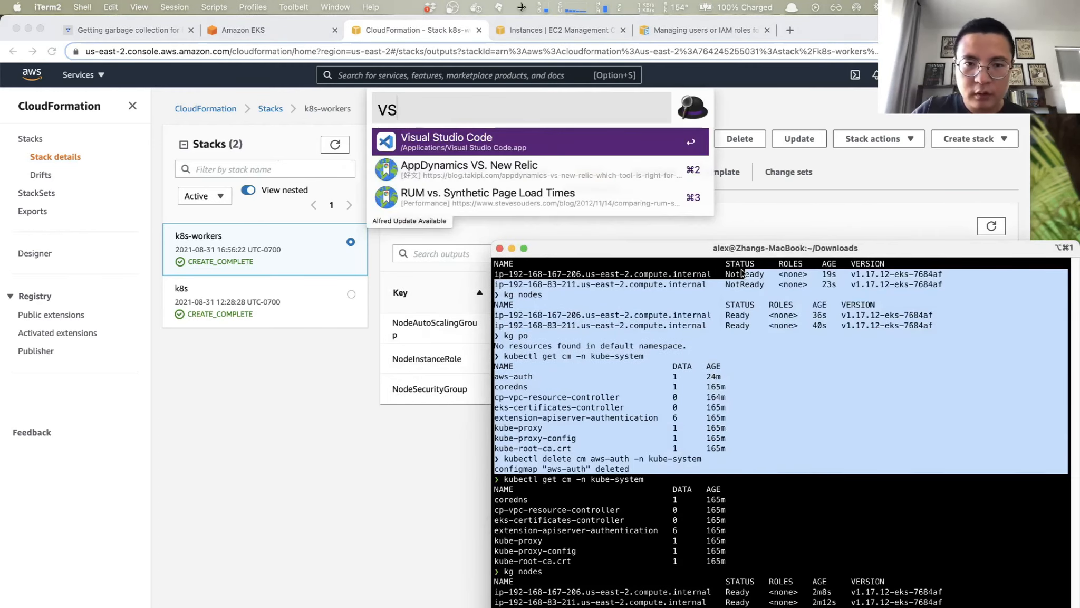
pyautogui.press('Return')
pyautogui.press('super+v')
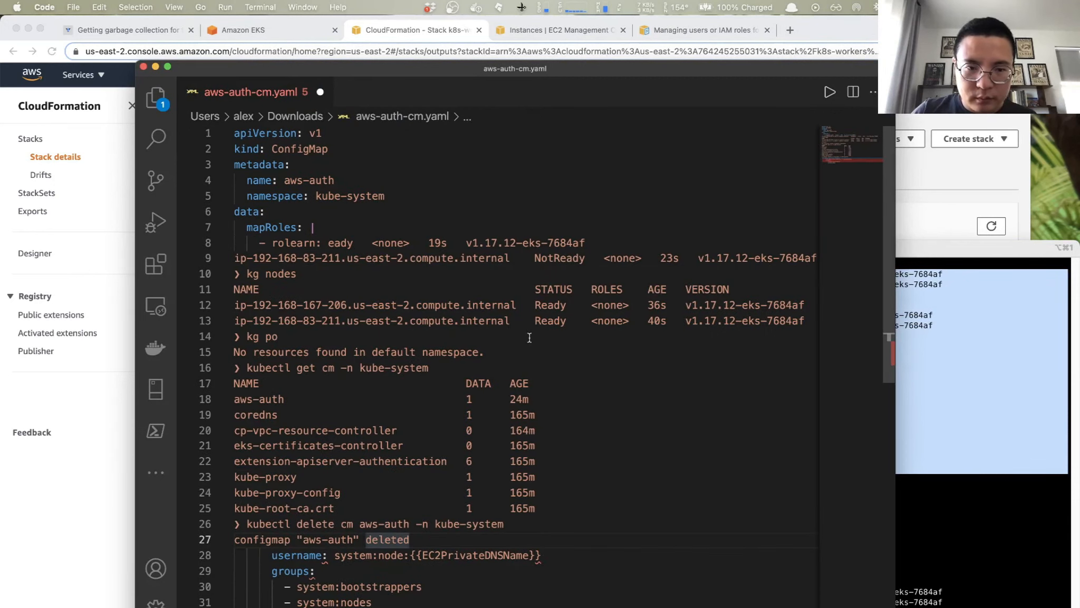
pyautogui.press('super+z')
# - Copy the NodeInstanceRole ARN from Chrome, insert it as the rolearn value in aws-auth-cm.yaml in Visual Studio Code, and save the file
pyautogui.press('super+Tab')
pyautogui.press('super+Tab')
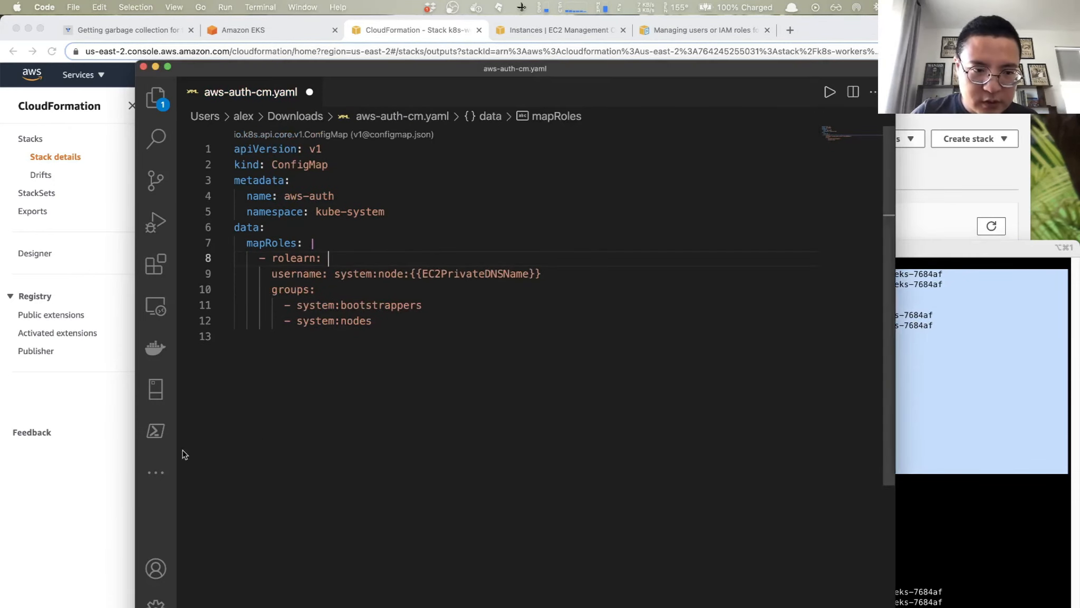
pyautogui.press('super+Tab')
pyautogui.press('super+c')
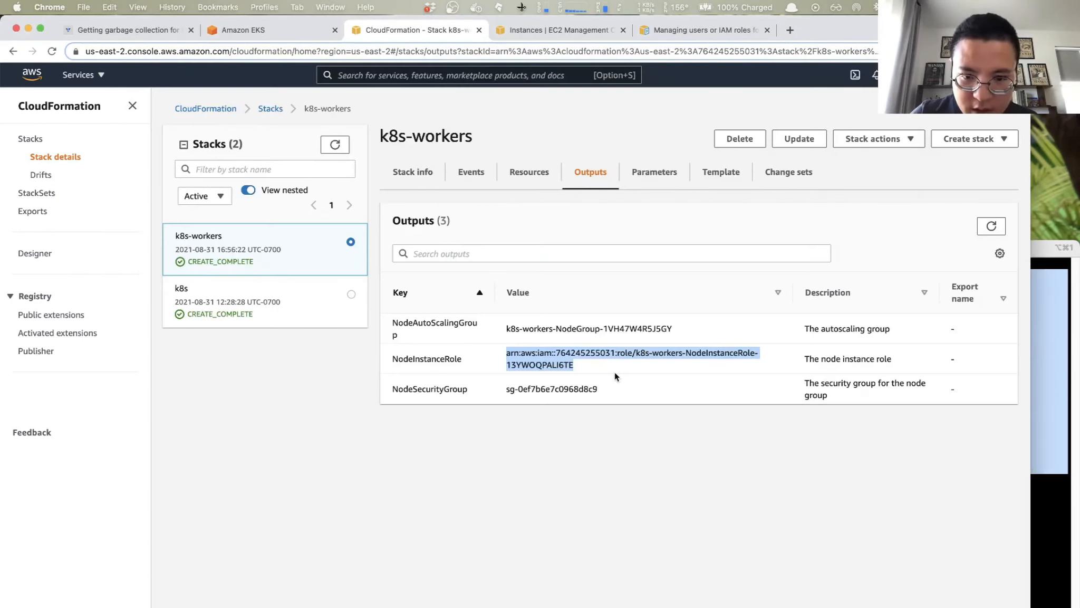
pyautogui.hotkey('alt', 'space')
pyautogui.write('VS')
pyautogui.press('Return')
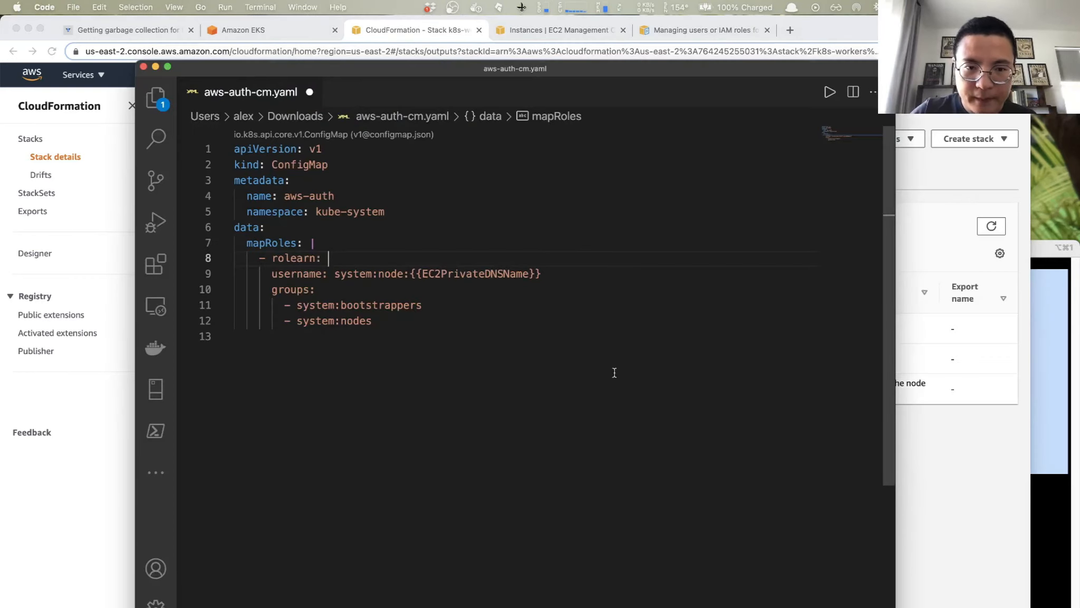
pyautogui.press('super+v')
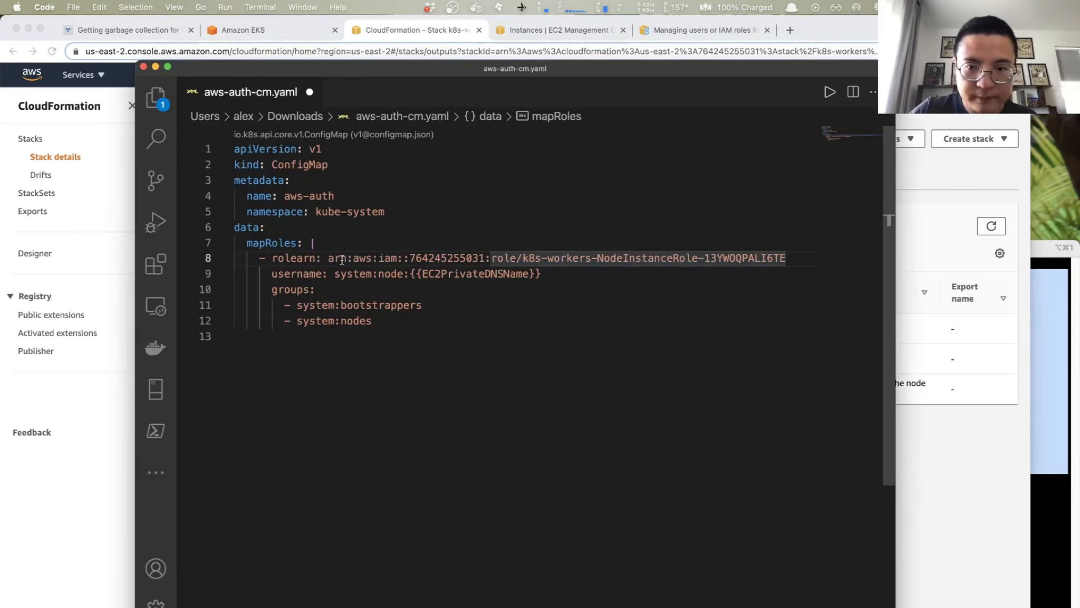
pyautogui.press('super+s')
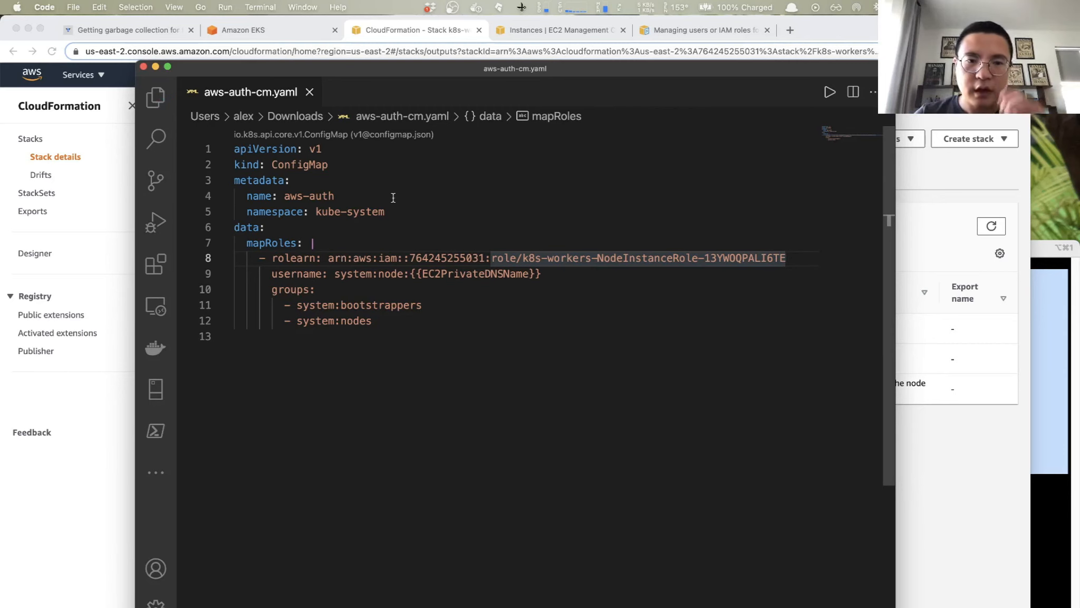
# - Switch to iTerm2 and apply the ConfigMap to the cluster with kubectl apply -f aws-auth-cm.yaml
pyautogui.click(1037, 449)
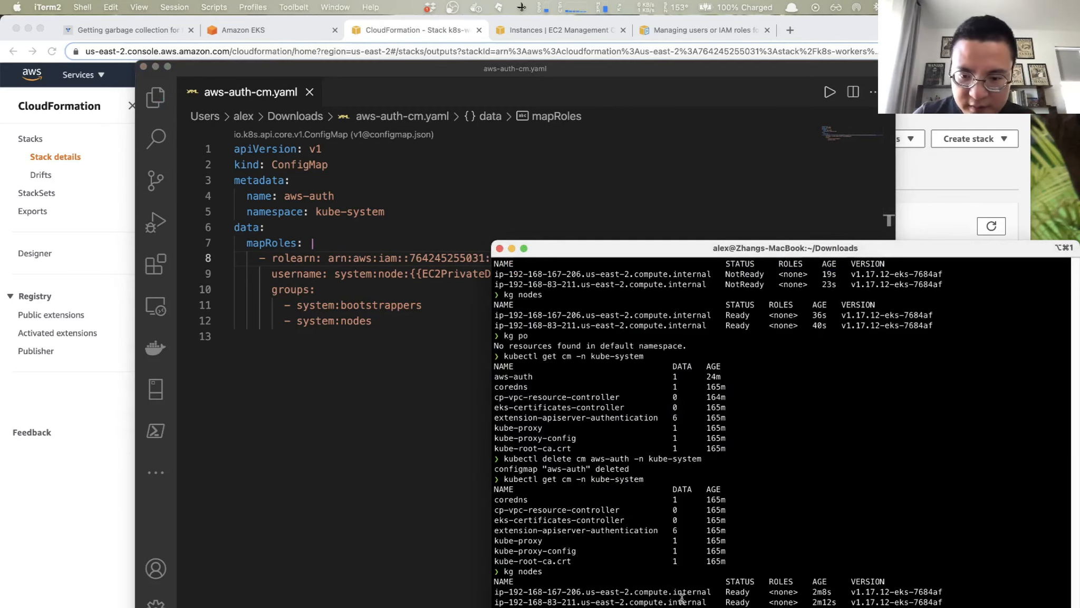
pyautogui.scroll(-15, 681, 598)
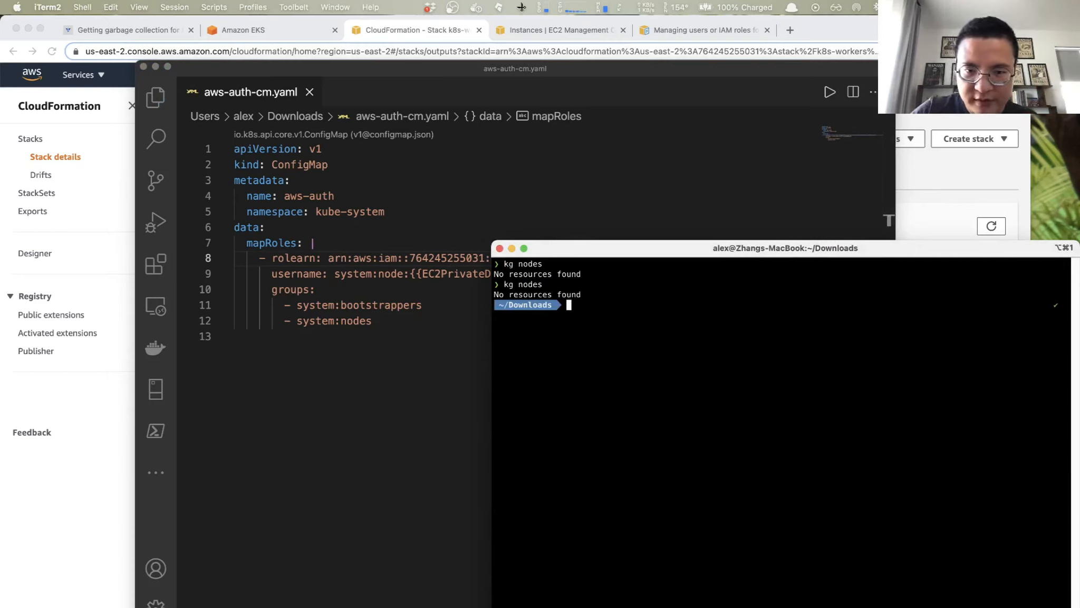
pyautogui.write('kube')
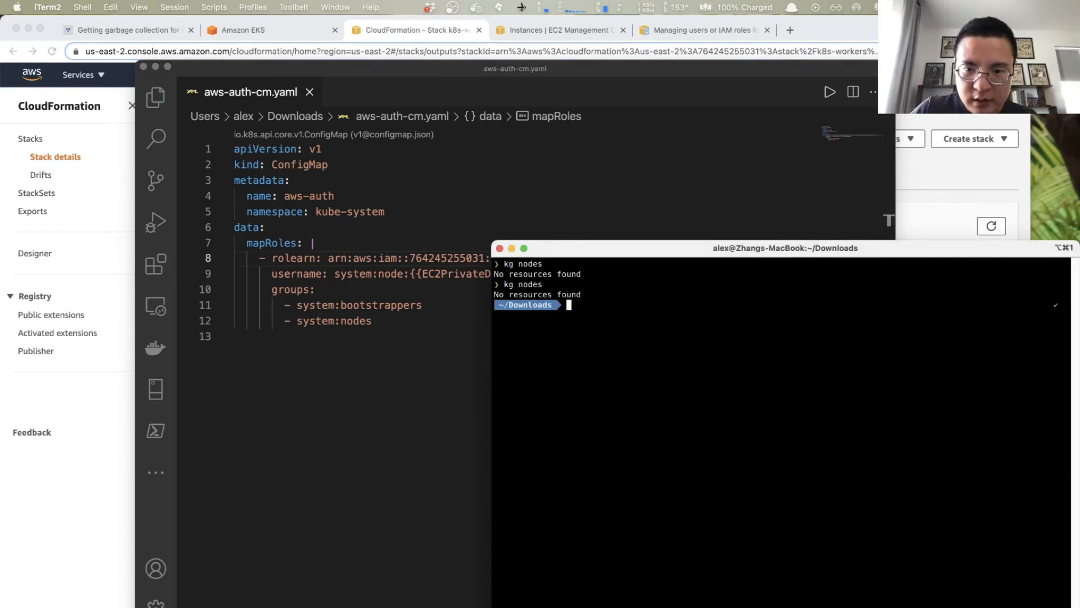
pyautogui.write('ct')
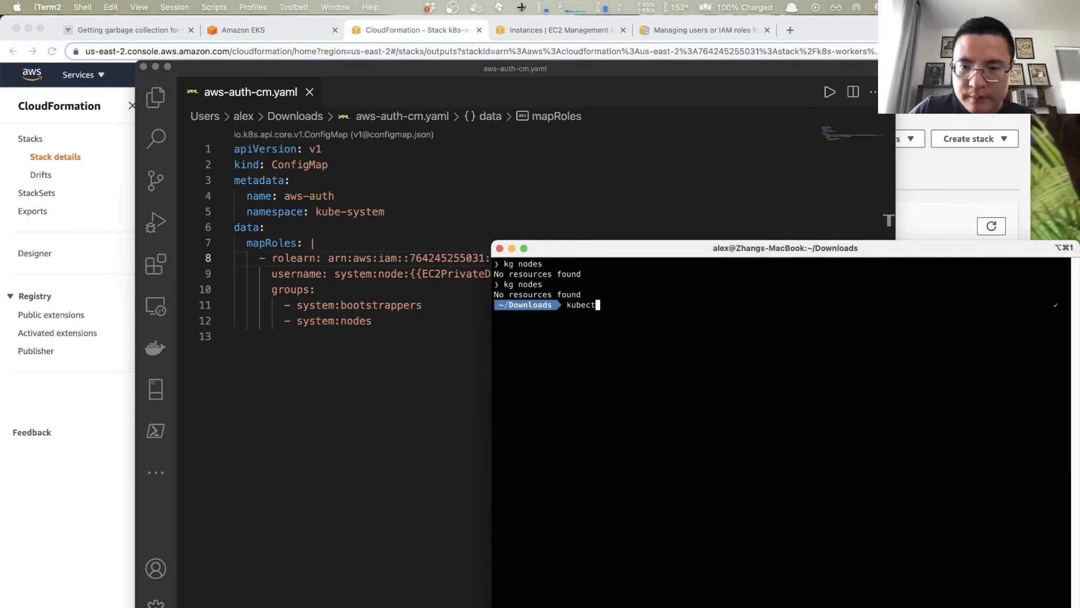
pyautogui.write('l apply -f')
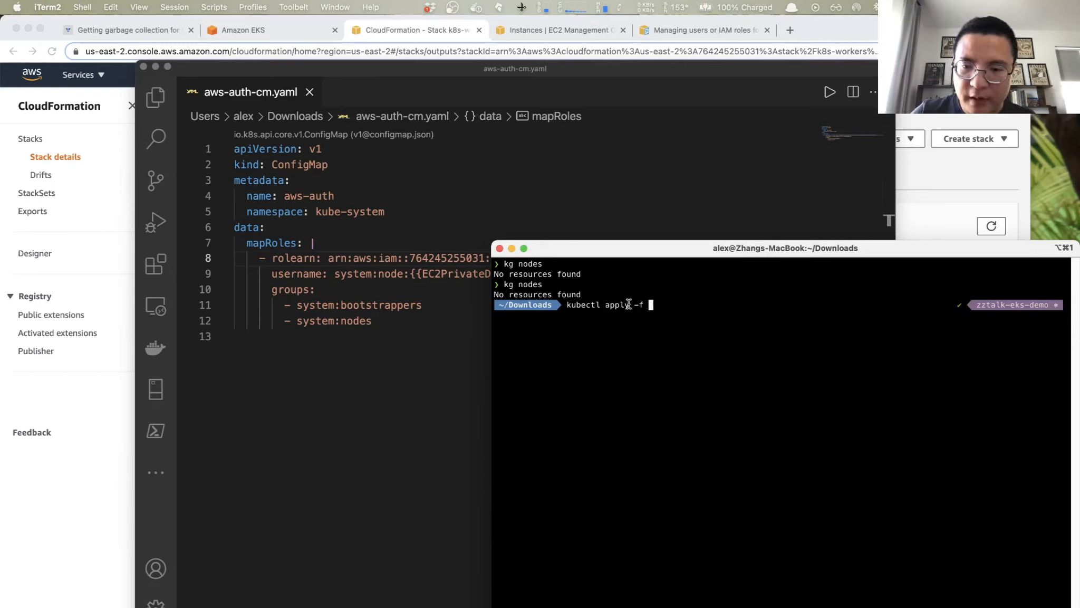
pyautogui.write('aws-auth-cm.yaml')
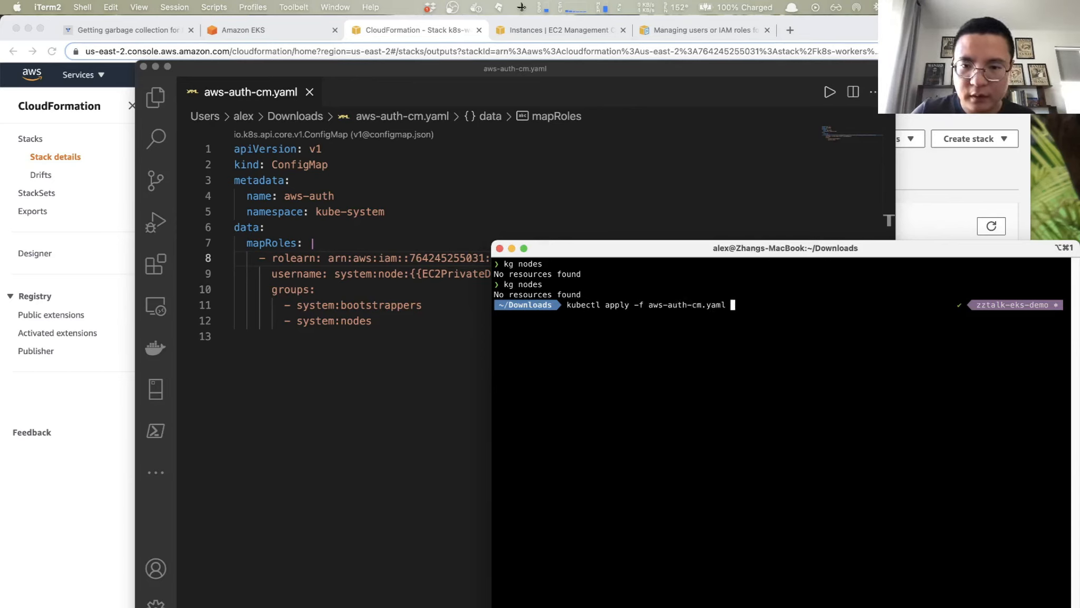
pyautogui.press('Return')
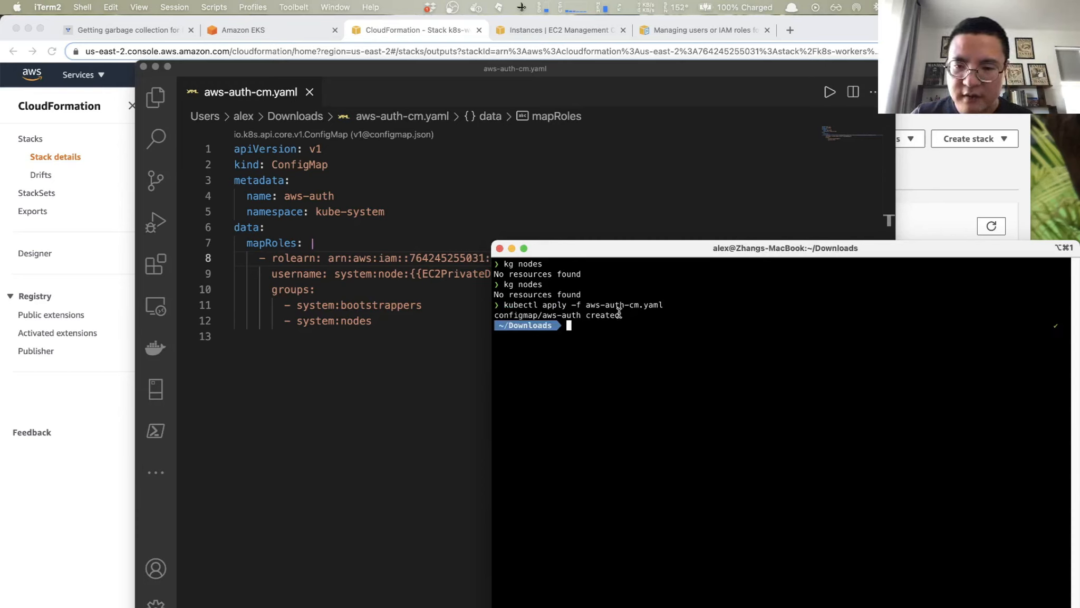
# - List the ConfigMaps with kg cm -n kube-system and highlight the aws-auth entry
pyautogui.write('k')
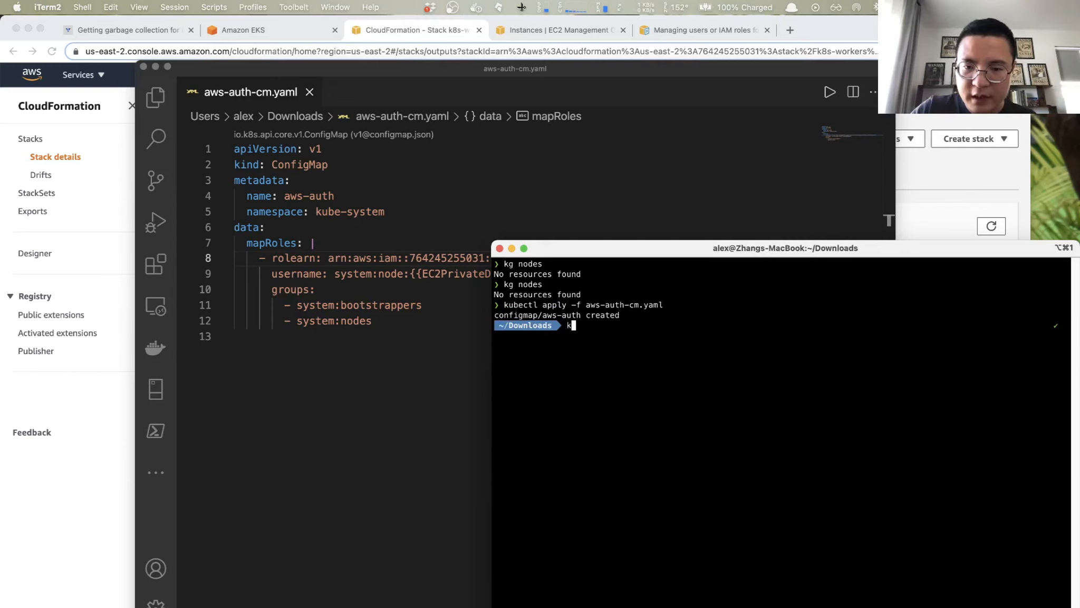
pyautogui.write('g cm -n ')
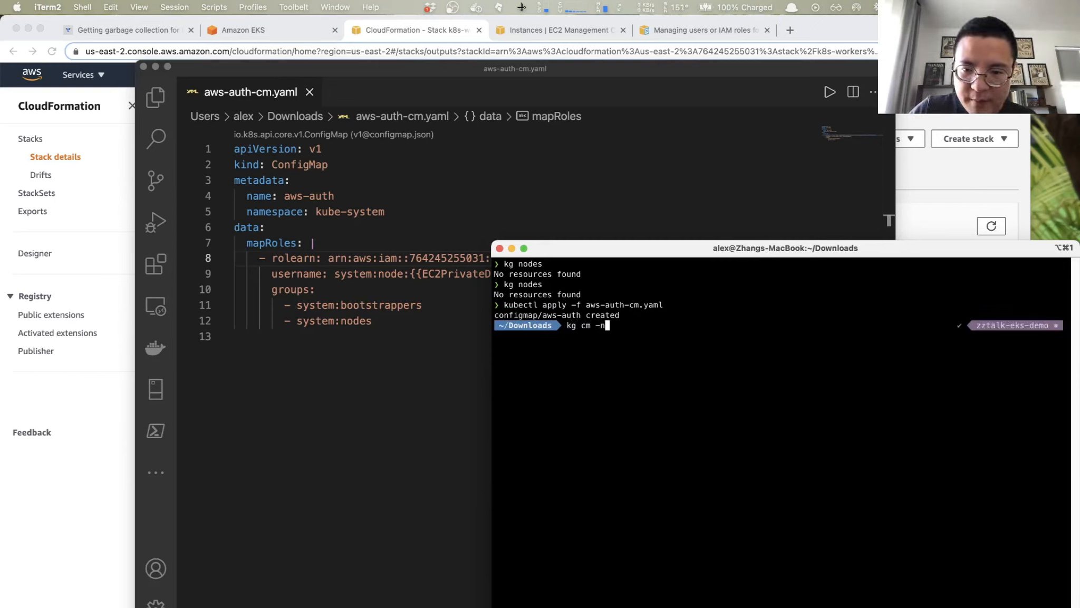
pyautogui.write('kube-system')
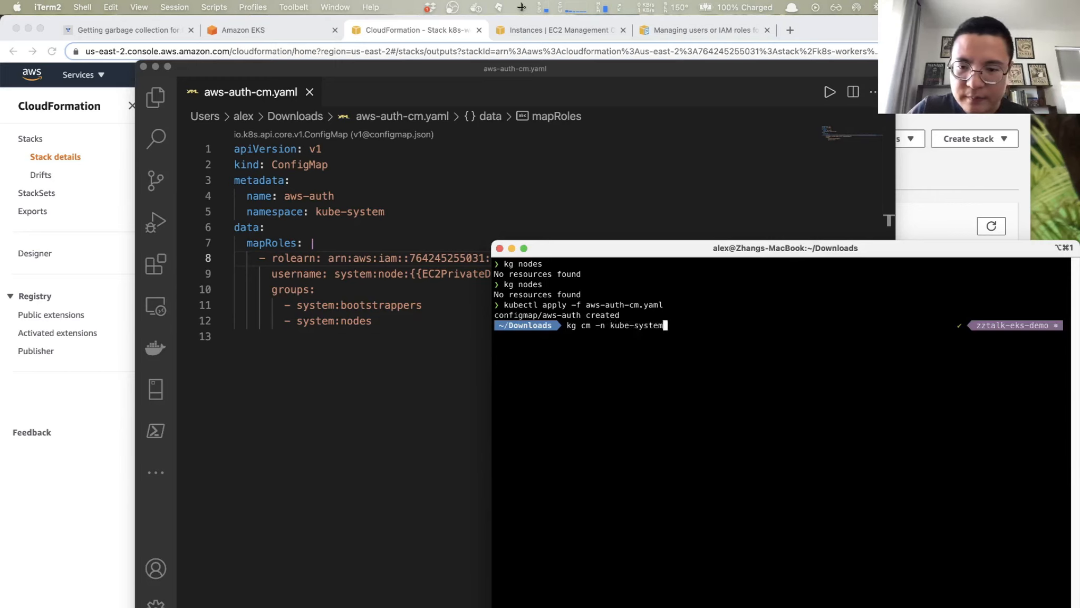
pyautogui.press('Return')
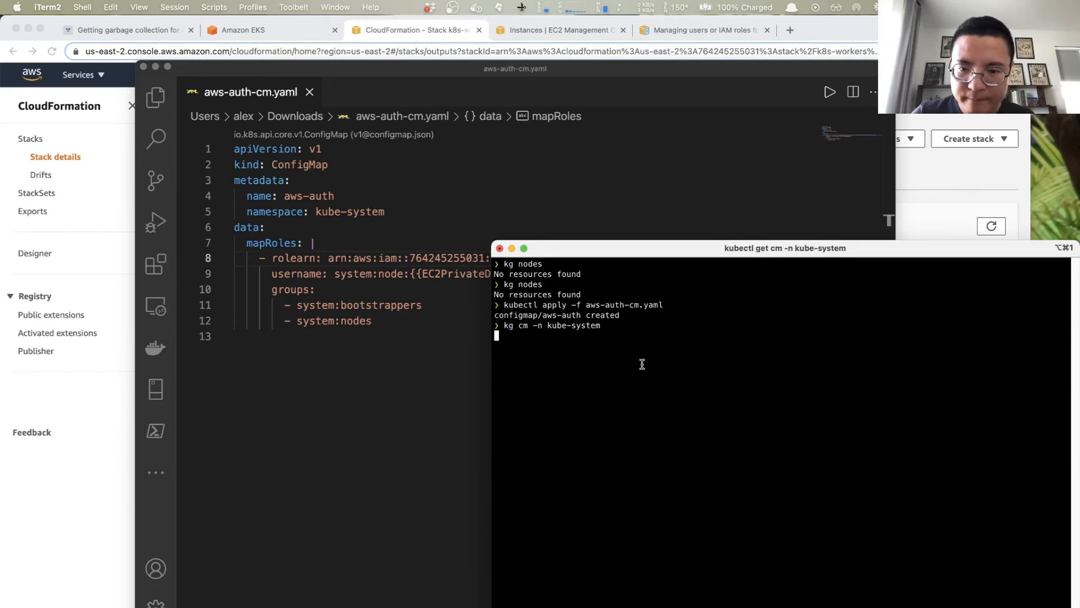
pyautogui.tripleClick(532, 347)
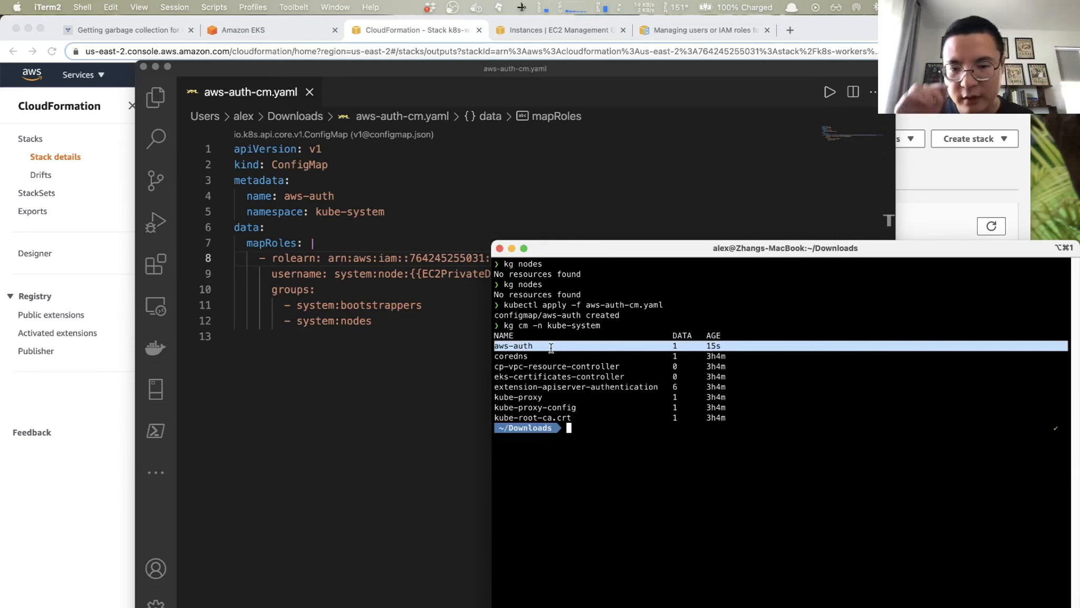
pyautogui.click(641, 468)
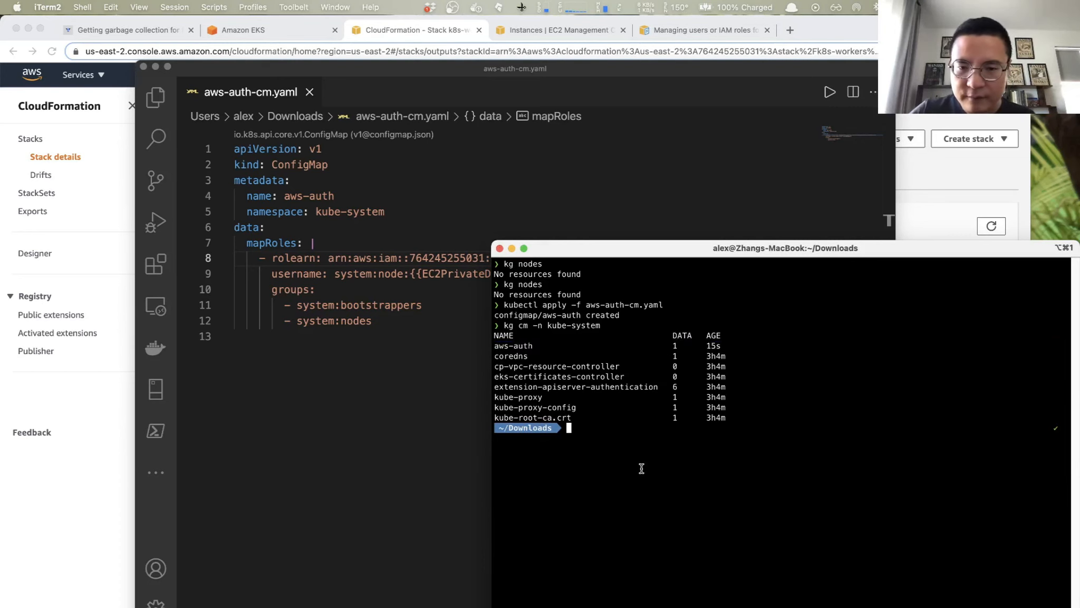
# - List the cluster's nodes with kg nodes, repeat the command to recheck their status, and highlight the newest node listing
pyautogui.write('kg')
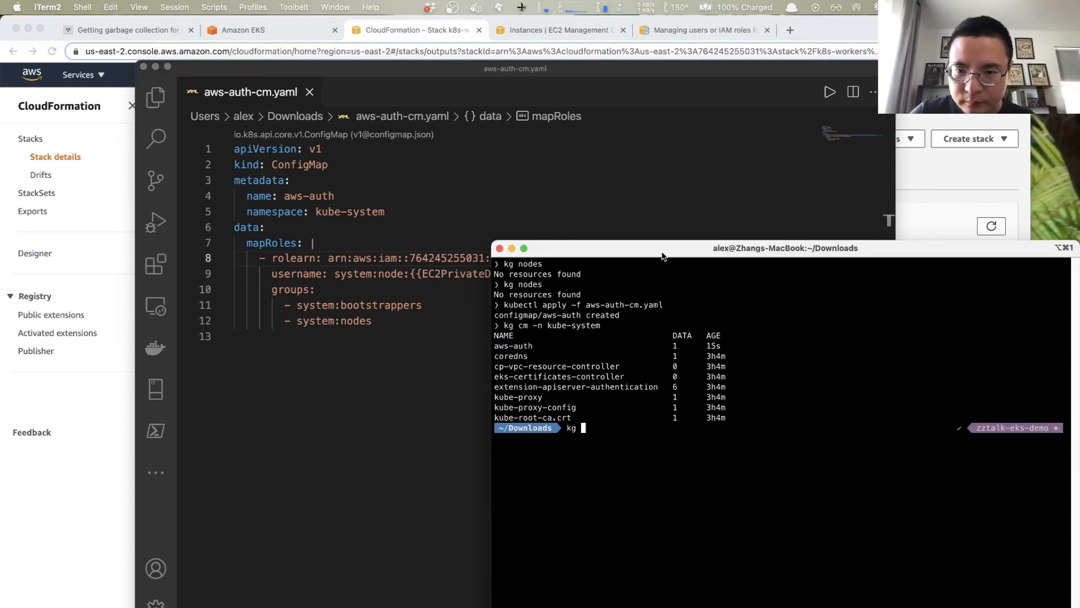
pyautogui.moveTo(661, 257); pyautogui.dragTo(659, 163)
pyautogui.write('nodes')
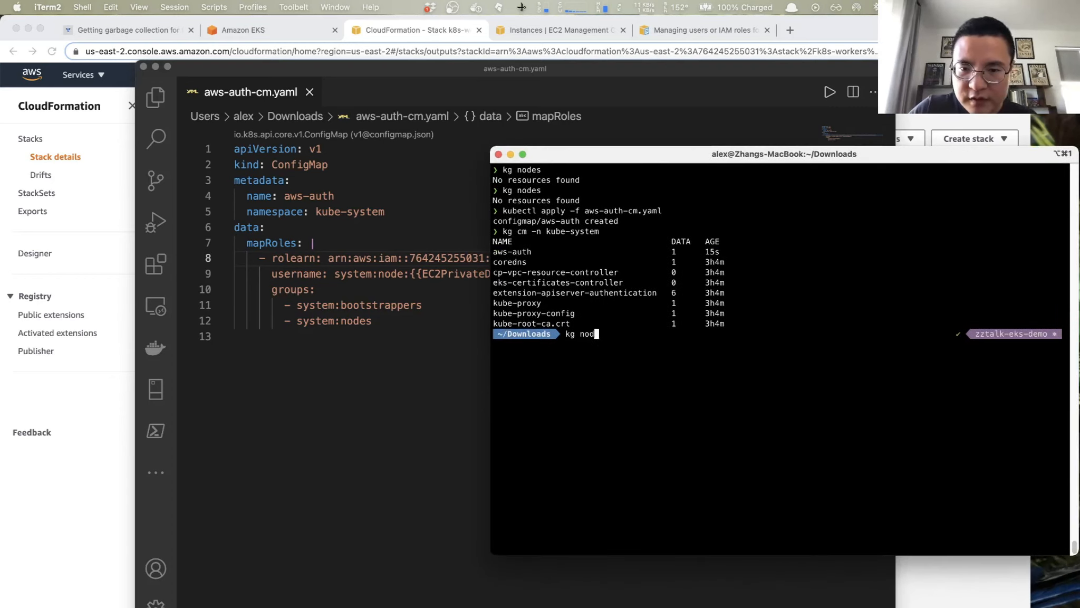
pyautogui.press('Return')
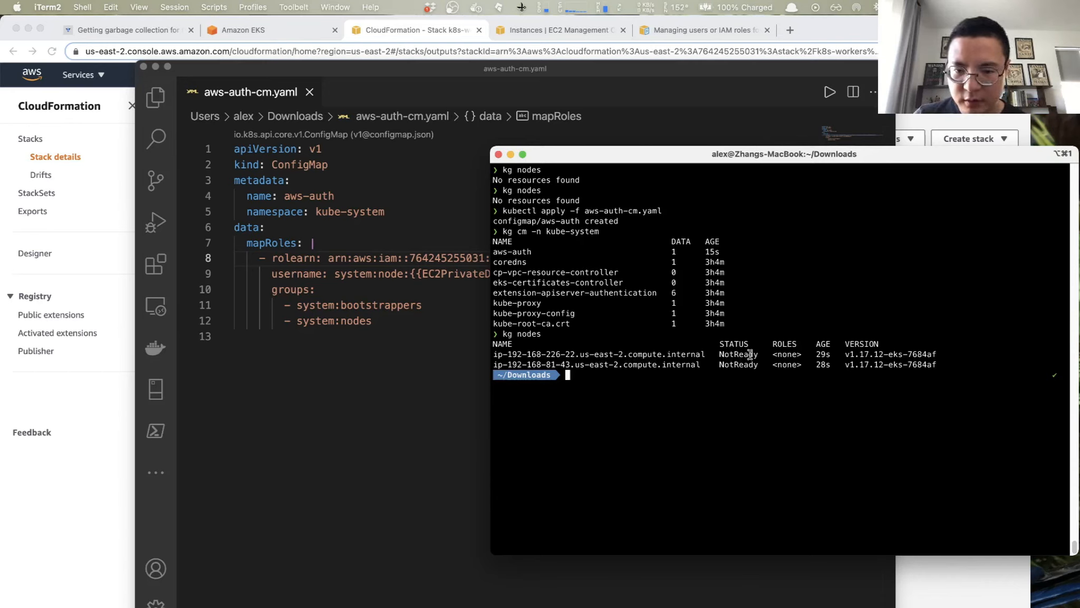
pyautogui.press('Up')
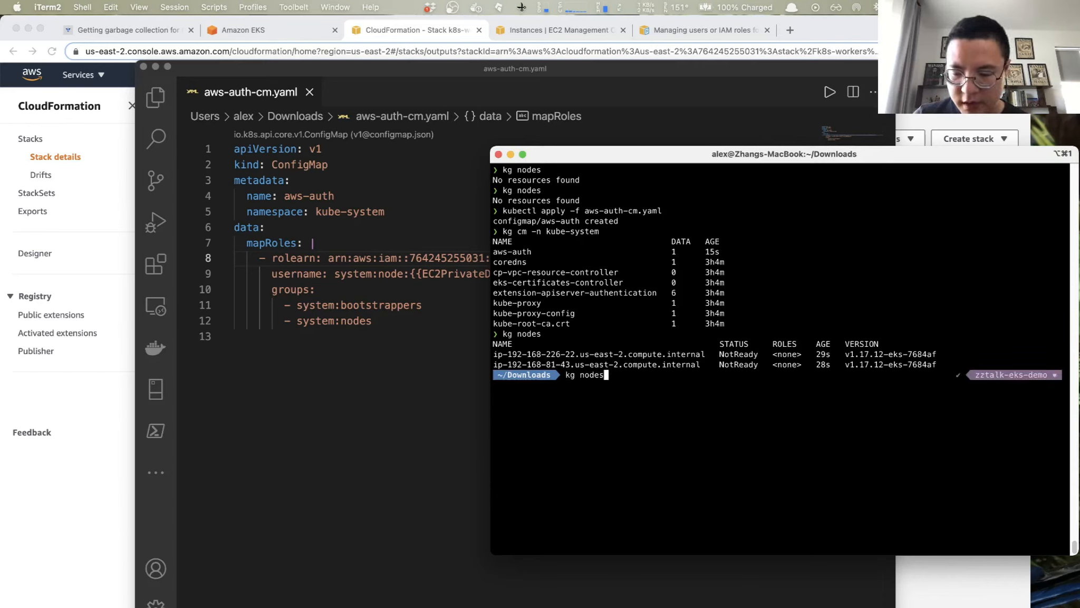
pyautogui.press('Return')
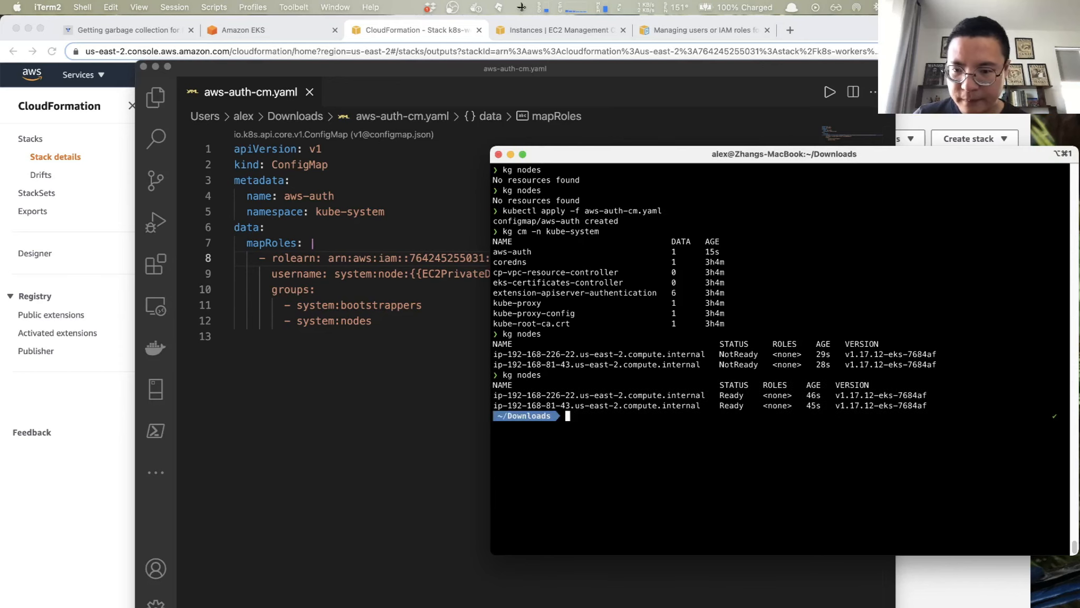
pyautogui.moveTo(706, 396); pyautogui.dragTo(860, 397)
pyautogui.moveTo(935, 406); pyautogui.dragTo(725, 323)
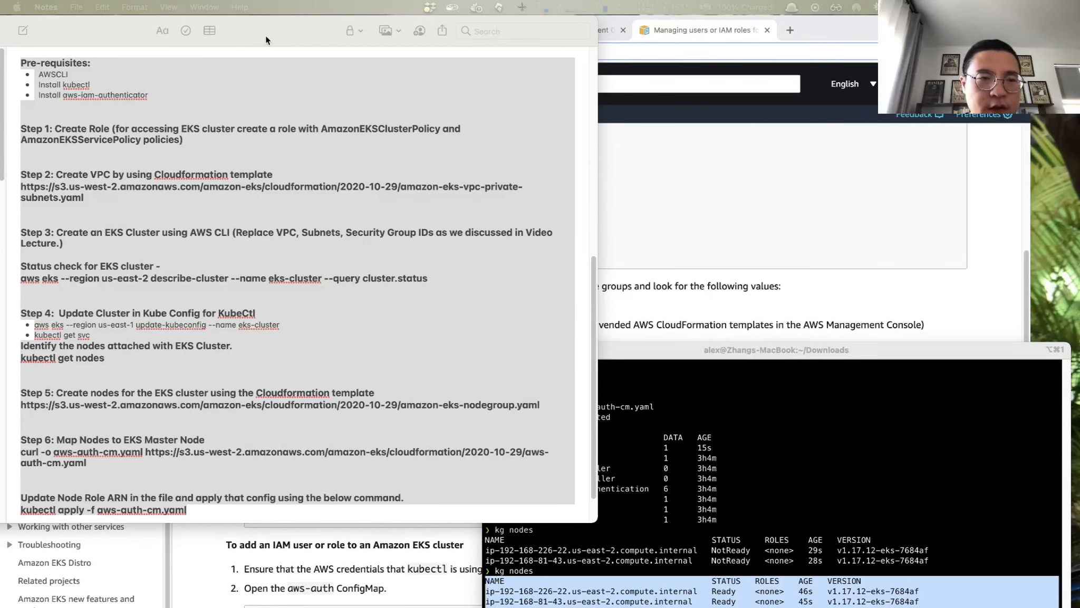
# - Switch to Notes and review the written EKS setup steps, from creating the role to mapping nodes with aws-auth-cm.yaml
pyautogui.click(267, 32)
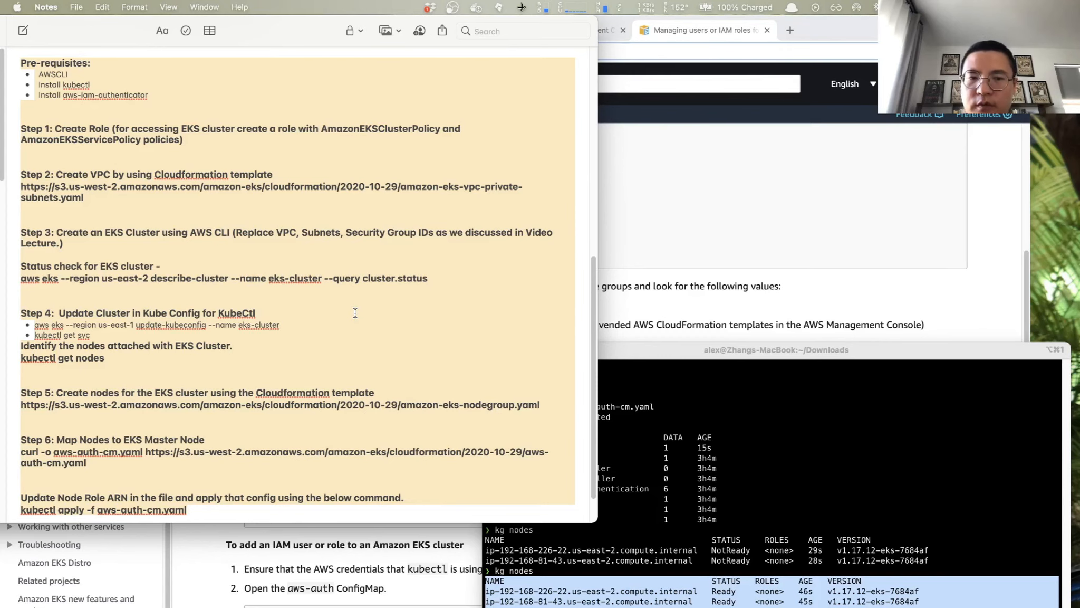
pyautogui.scroll(-1, 356, 303)
pyautogui.scroll(-2, 357, 303)
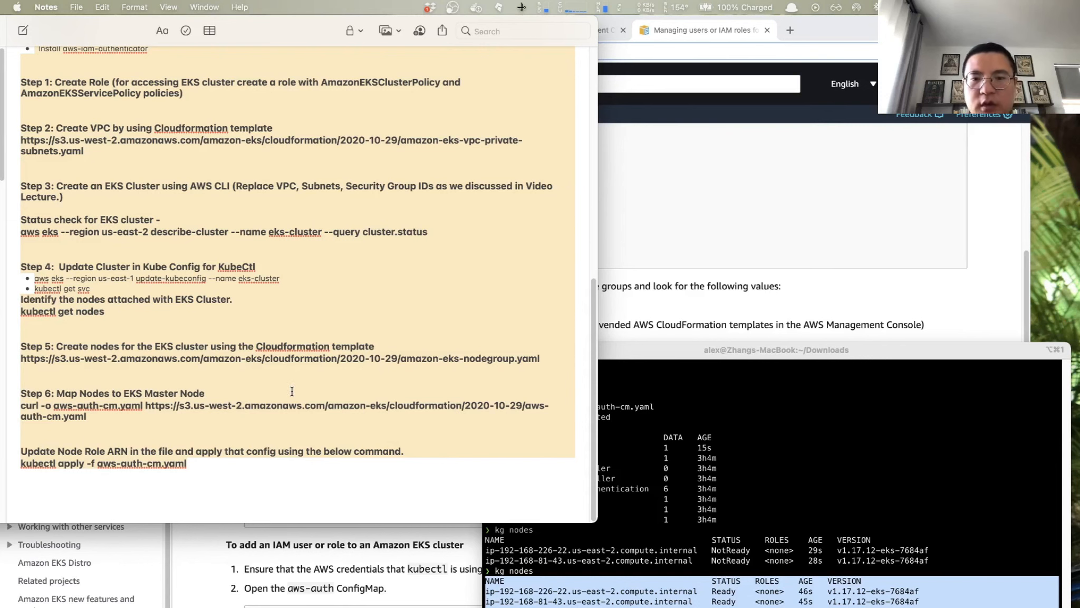
pyautogui.scroll(1, 289, 388)
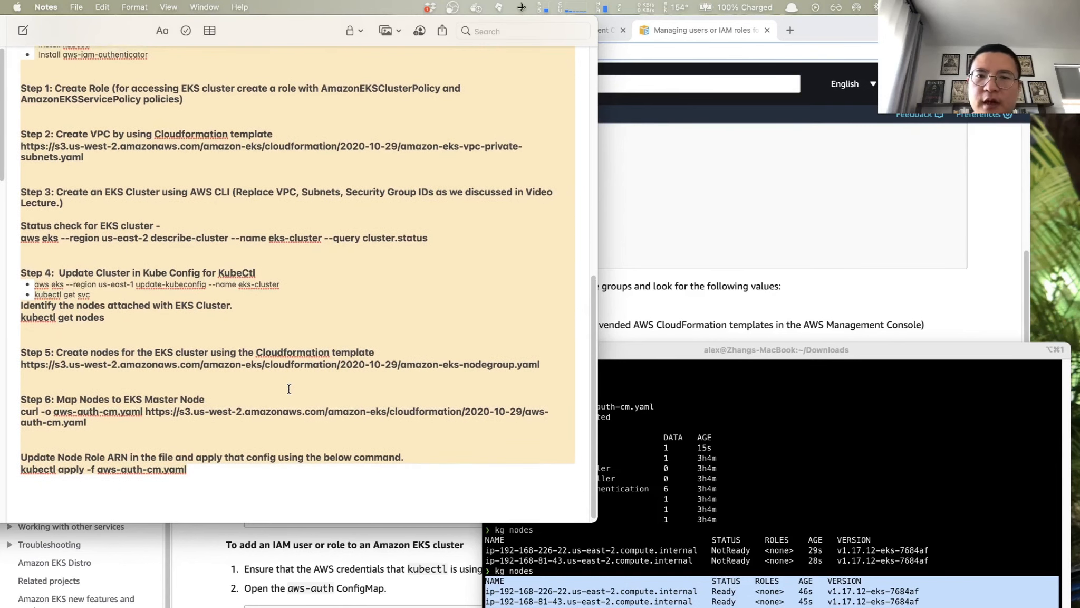
pyautogui.scroll(-1, 289, 389)
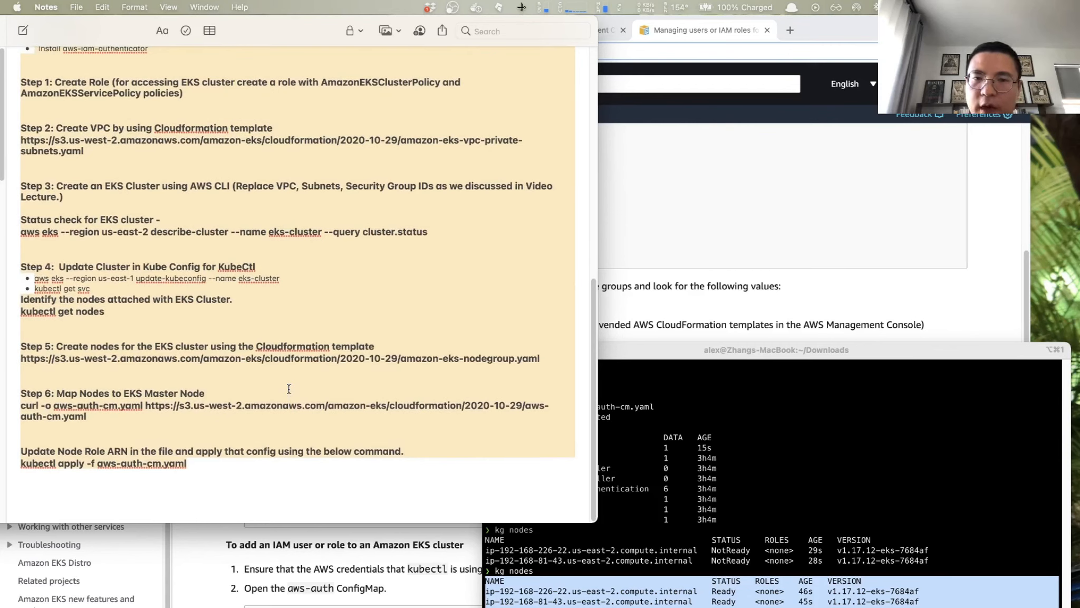